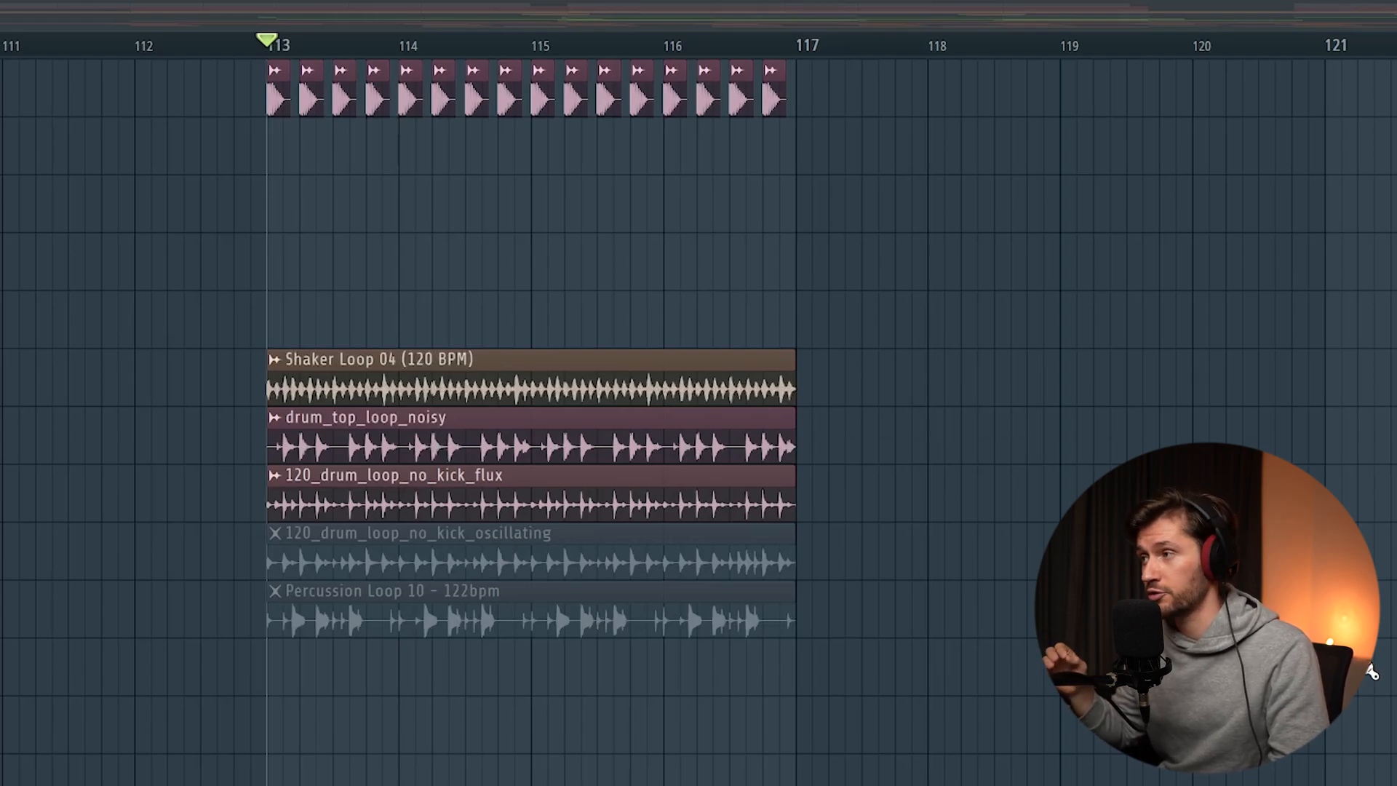
Audition the drum loops, bringing in 120_drum_loop_no_kick_oscillating and then Percussion Loop 10 - 122bpm by unmuting their tracks
{"action": "key", "text": "space"}
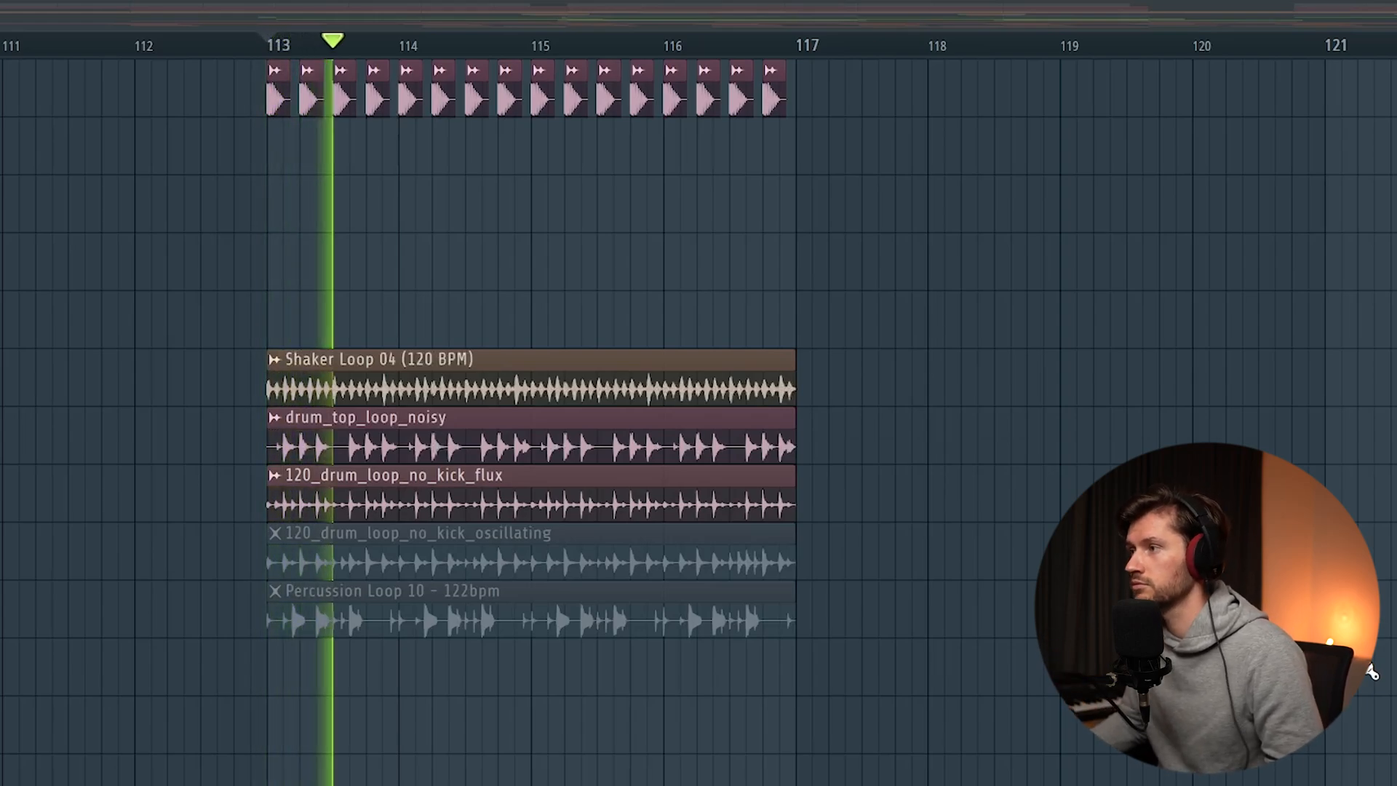
{"action": "key", "text": "space"}
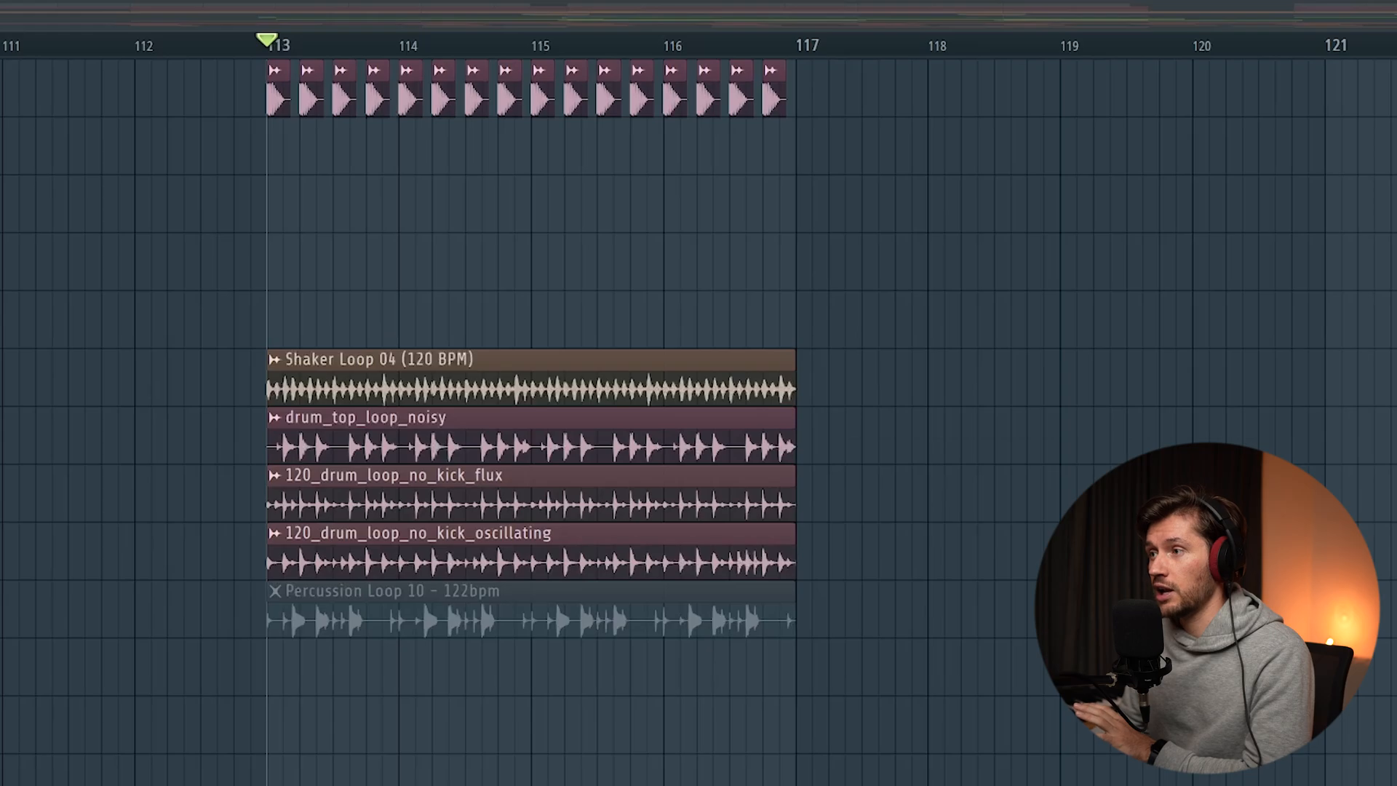
{"action": "left_click", "coordinate": [2, 611]}
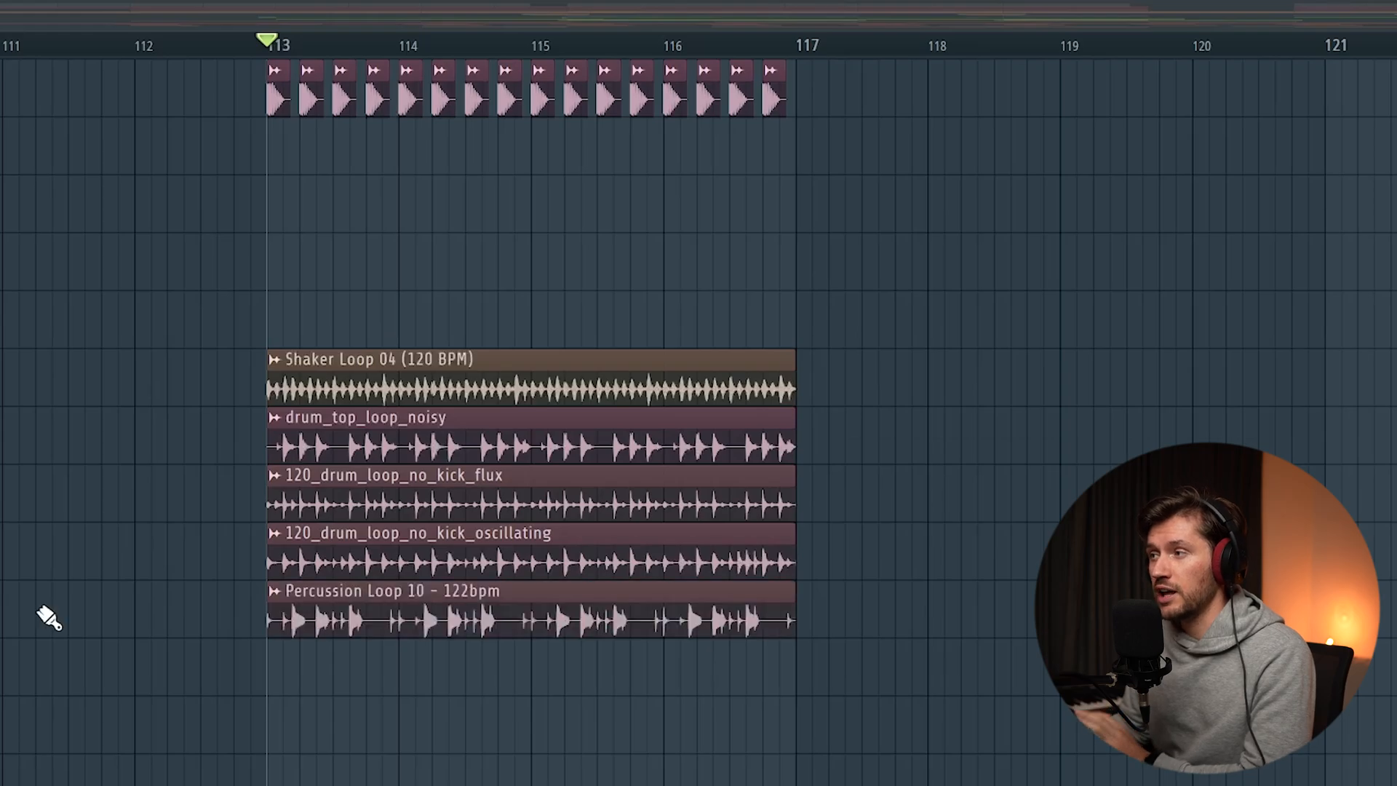
{"action": "key", "text": "space"}
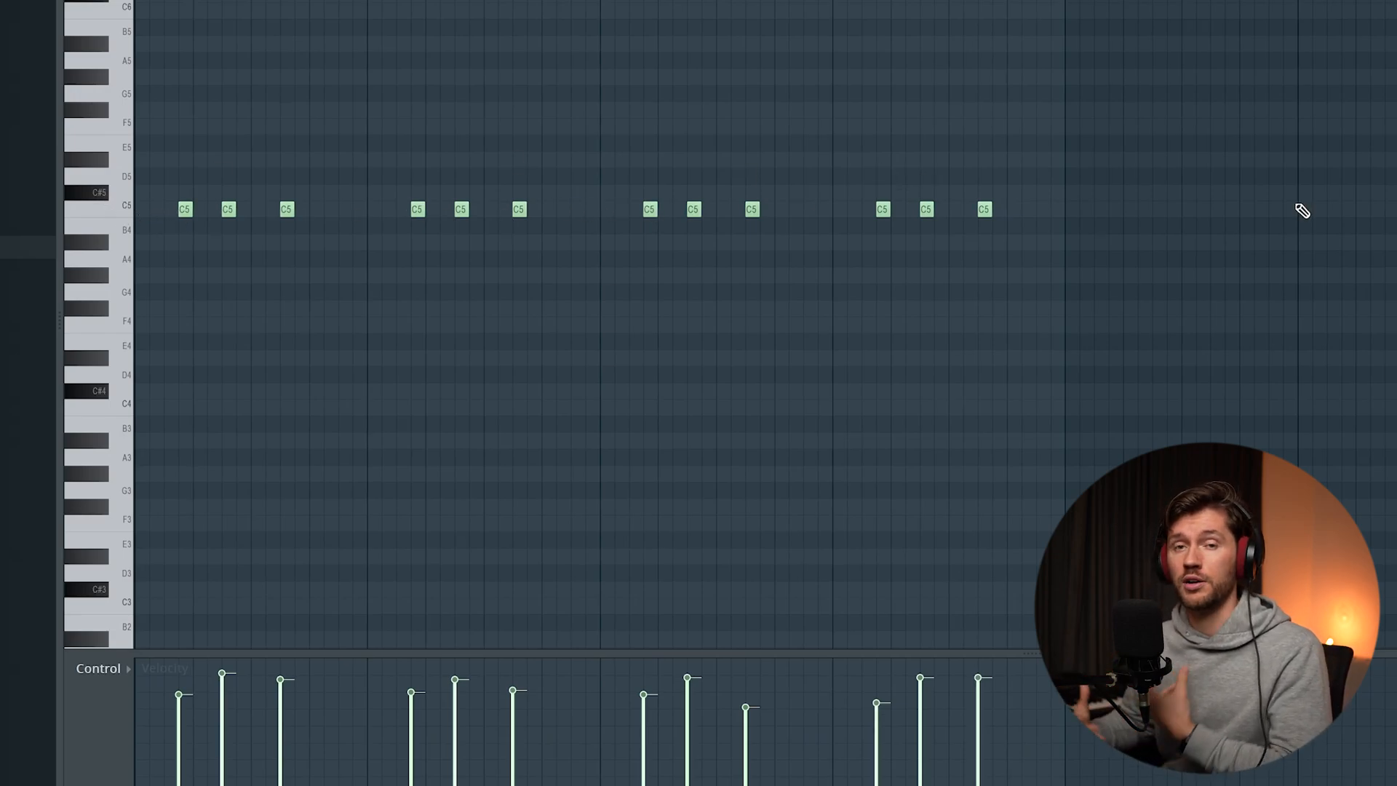
Play the two four-bar C5 percussion patterns in the piano roll to check their rhythms
{"action": "key", "text": "space"}
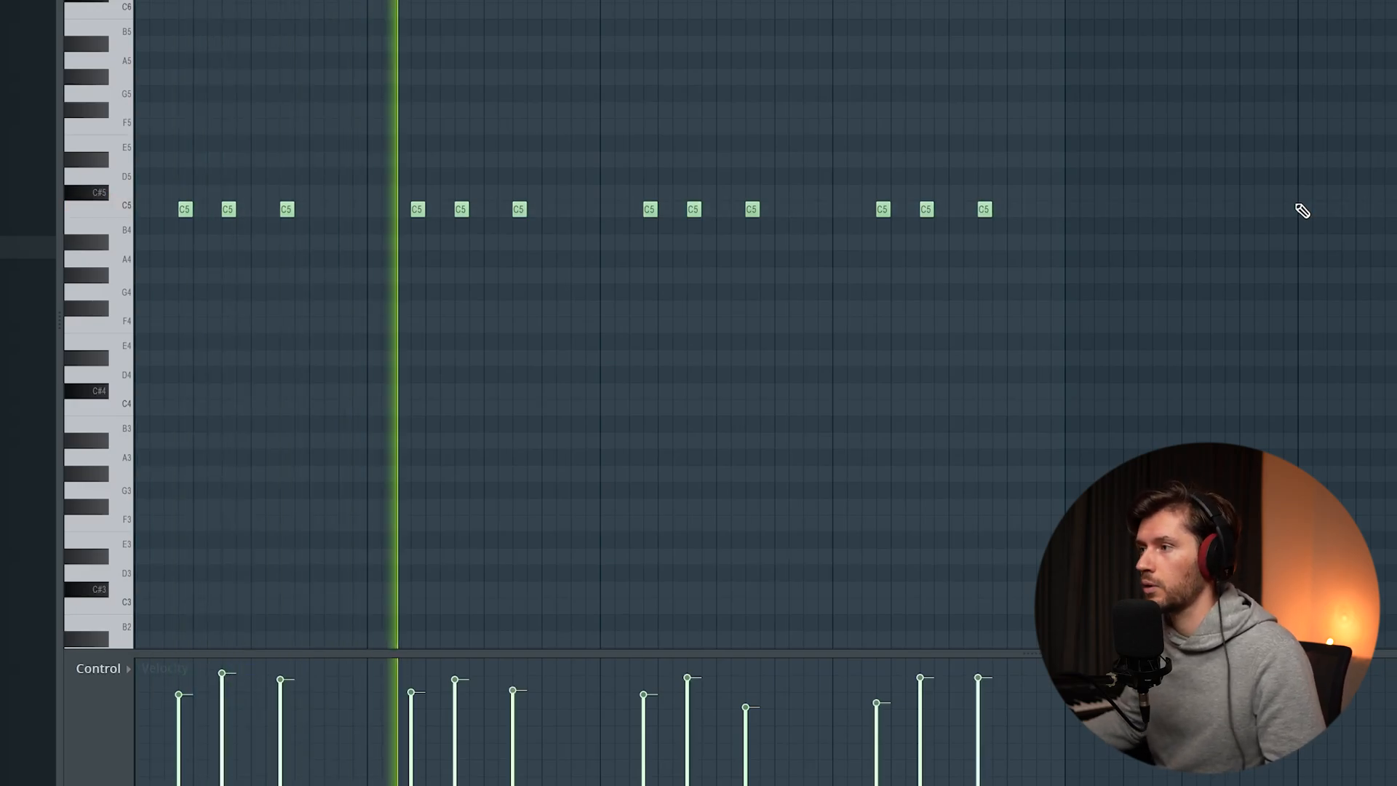
{"action": "key", "text": "space"}
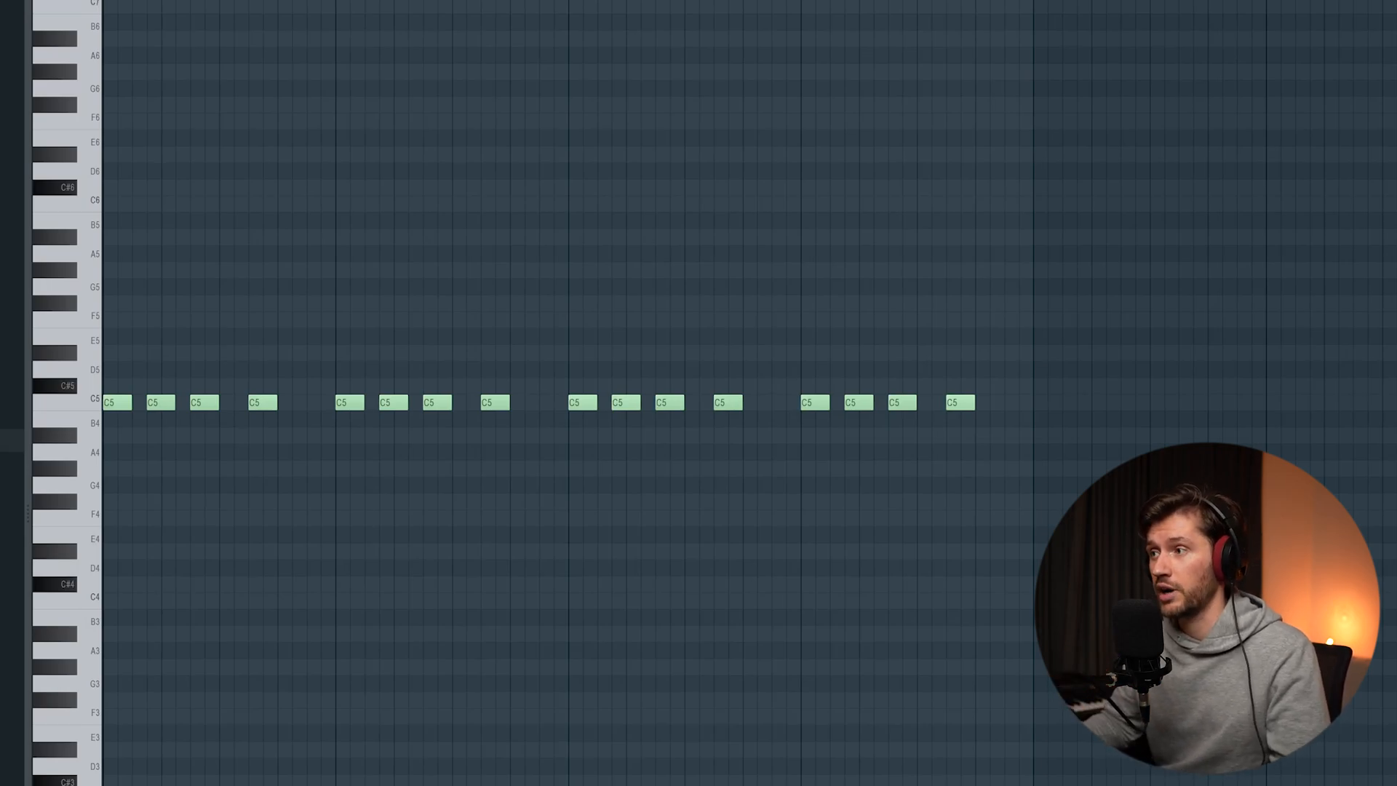
{"action": "key", "text": "space"}
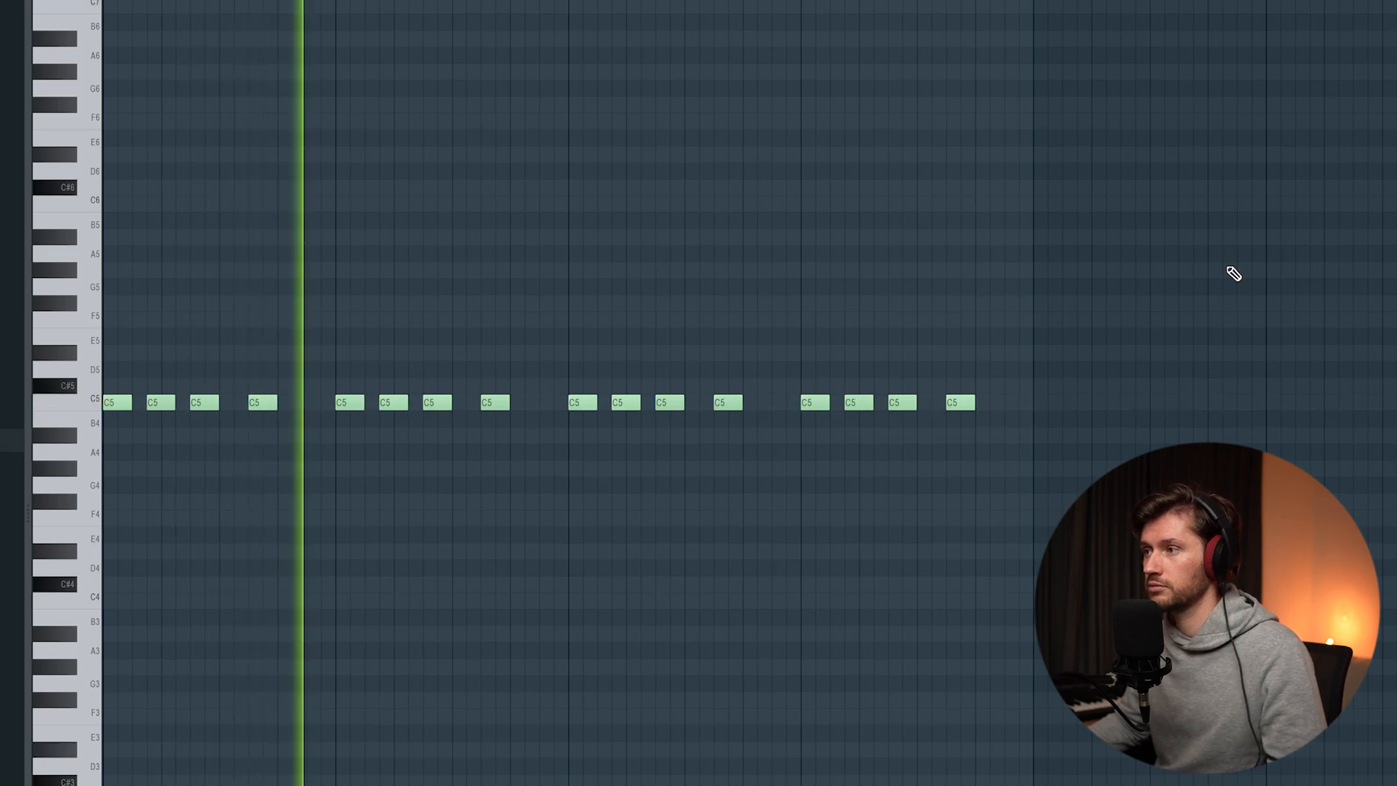
{"action": "key", "text": "space"}
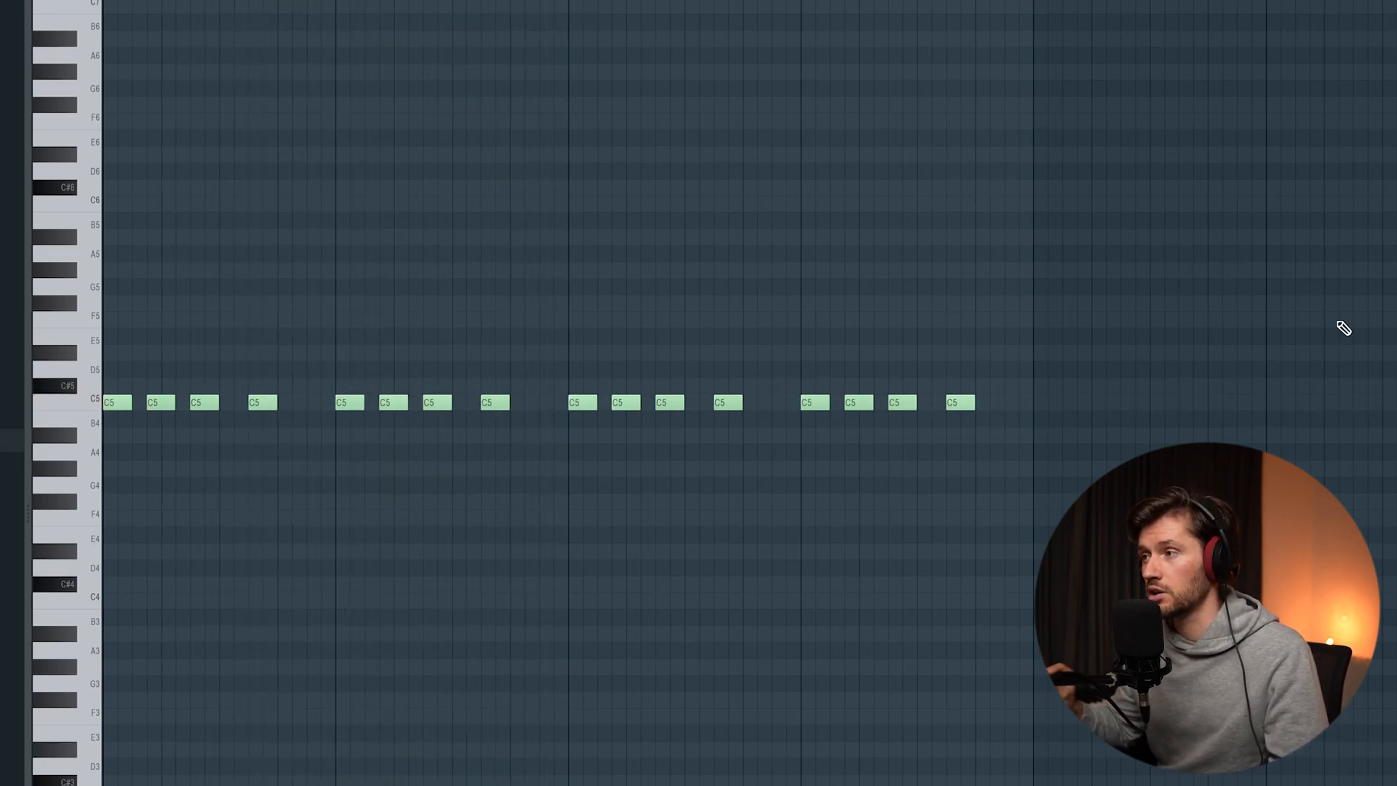
{"action": "key", "text": "space"}
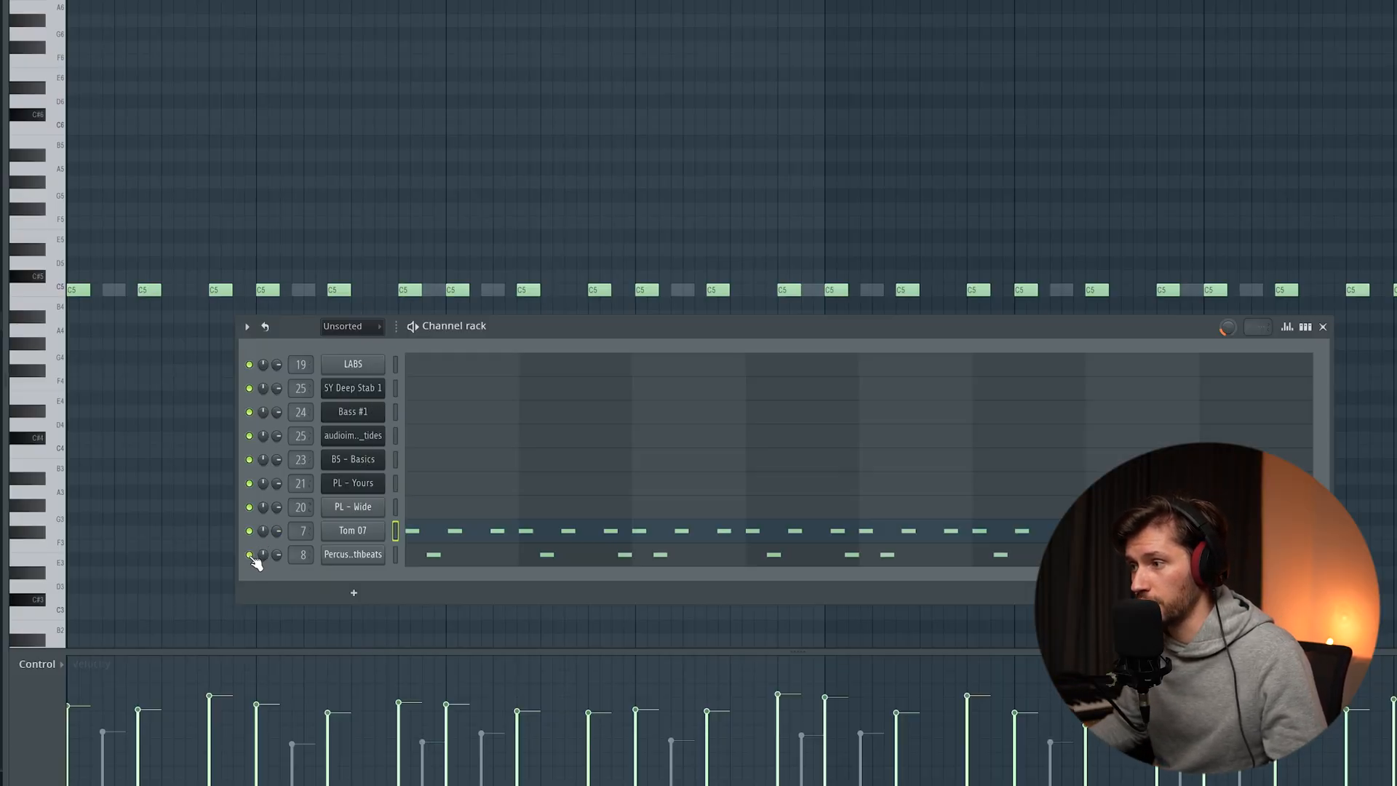
Play the Tom 07 pattern and examine the Rev PLATE-140 reverb on its mixer track, including the advanced settings
{"action": "key", "text": "F6"}
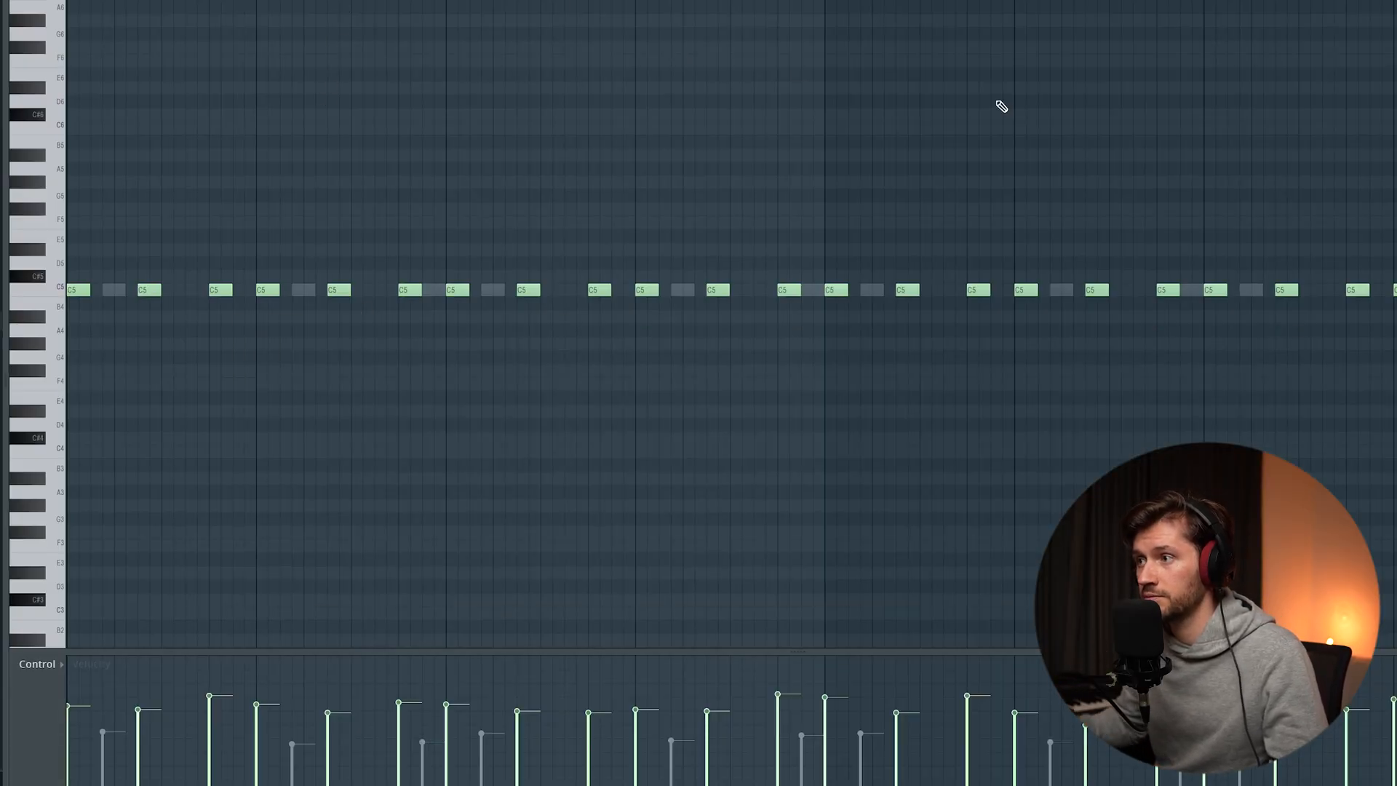
{"action": "key", "text": "space"}
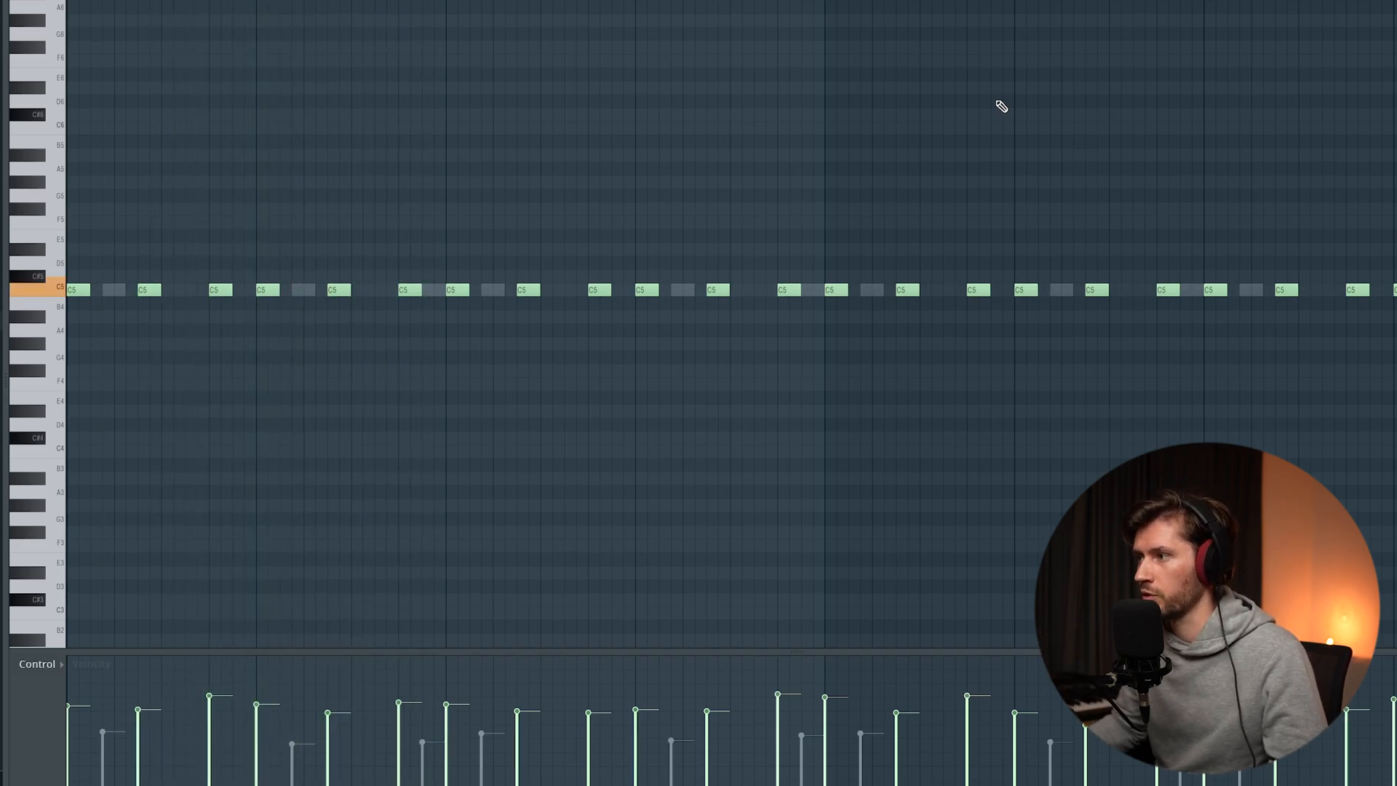
{"action": "key", "text": "F9"}
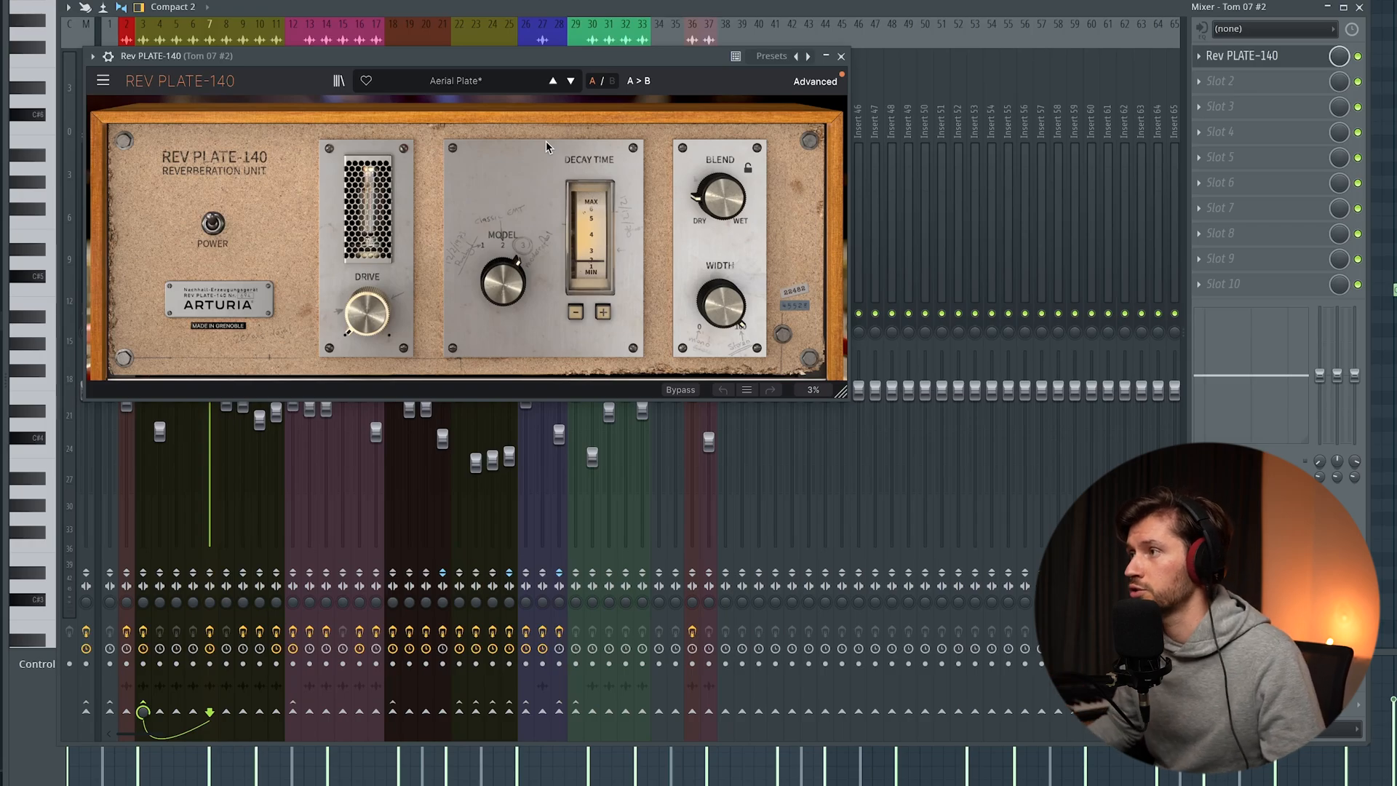
{"action": "mouse_move", "coordinate": [730, 312]}
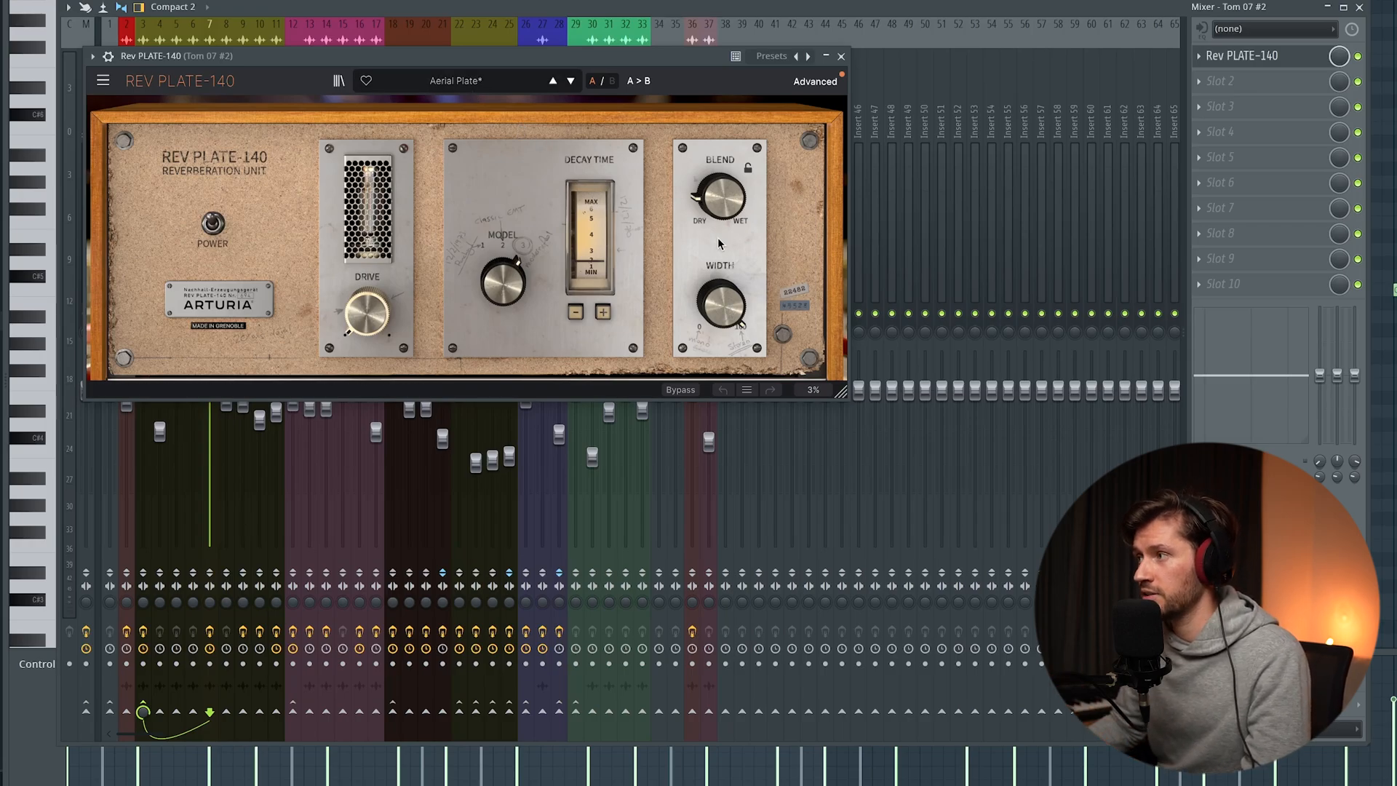
{"action": "mouse_move", "coordinate": [715, 198]}
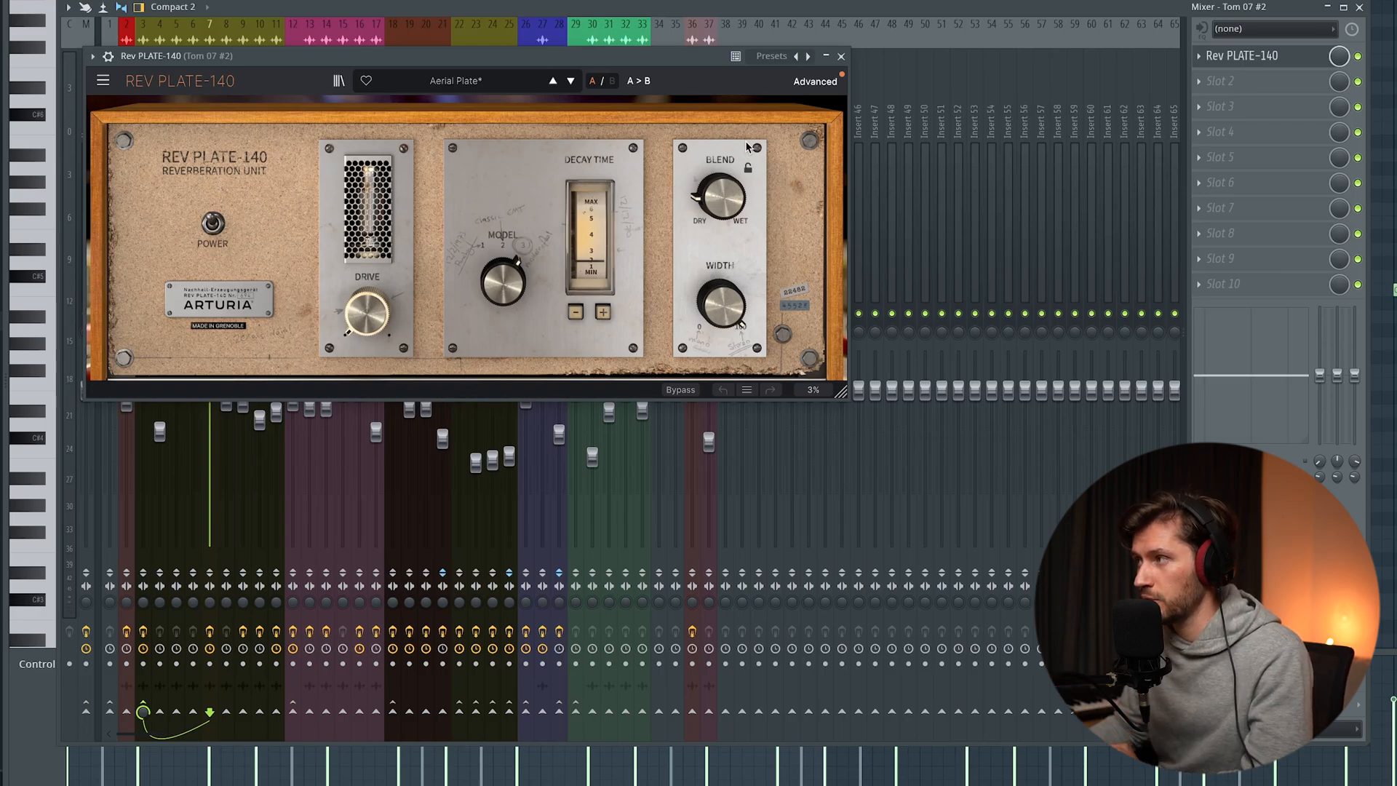
{"action": "left_click", "coordinate": [814, 82]}
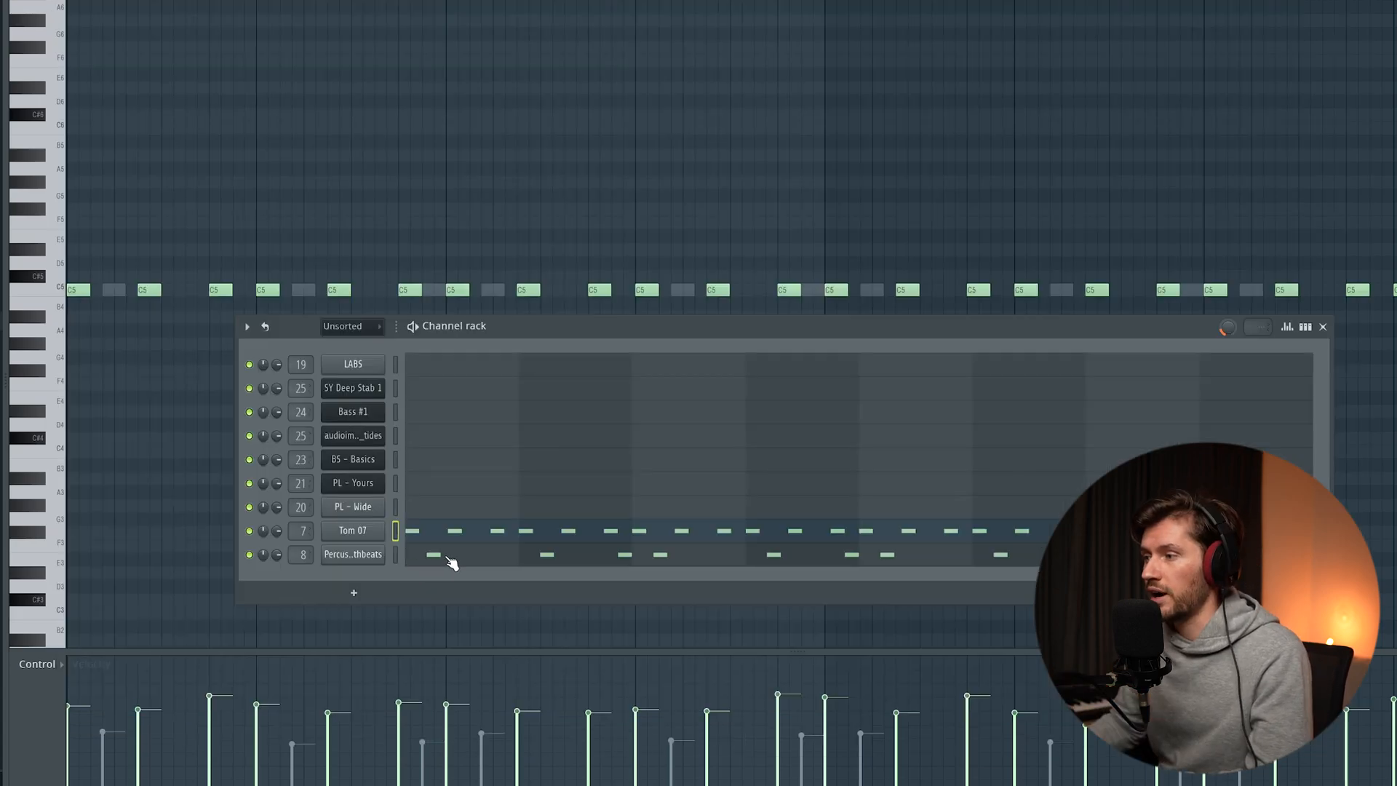
Hide the channel rack and play the percussion patterns to hear how they work together
{"action": "key", "text": "F6"}
{"action": "key", "text": "space"}
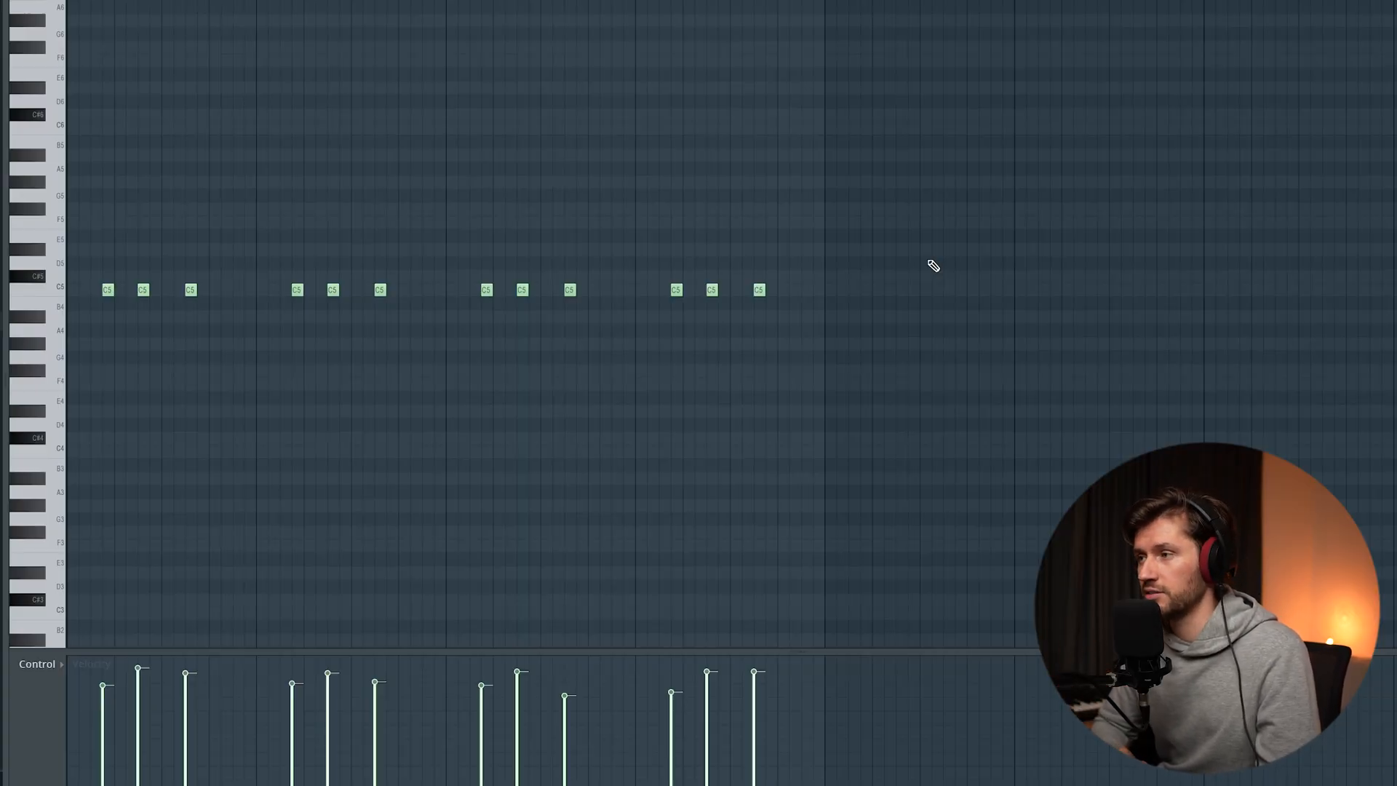
{"action": "key", "text": "space"}
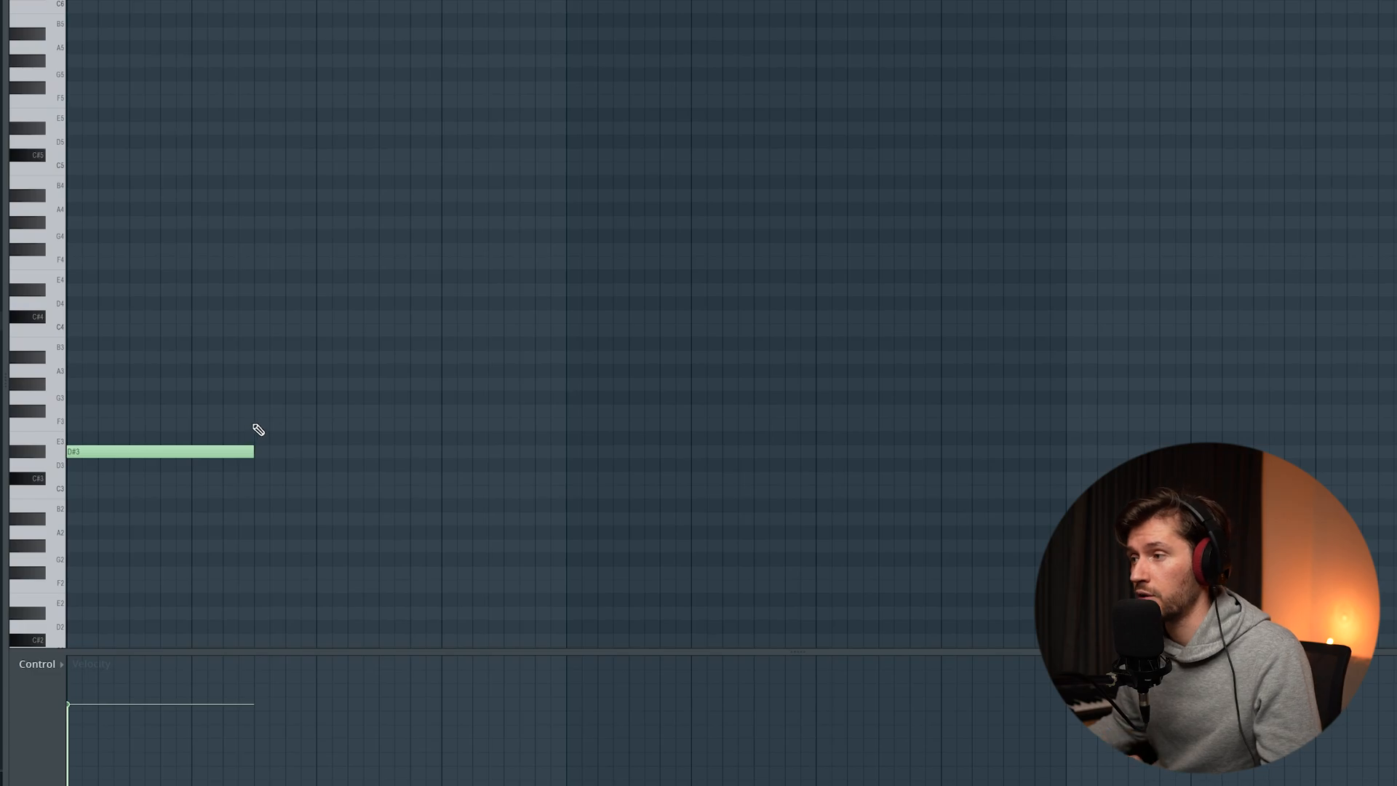
Raise the first note to D#4 and continue the line with a short F4, a long F#4 and a short C#4
{"action": "key", "text": "space"}
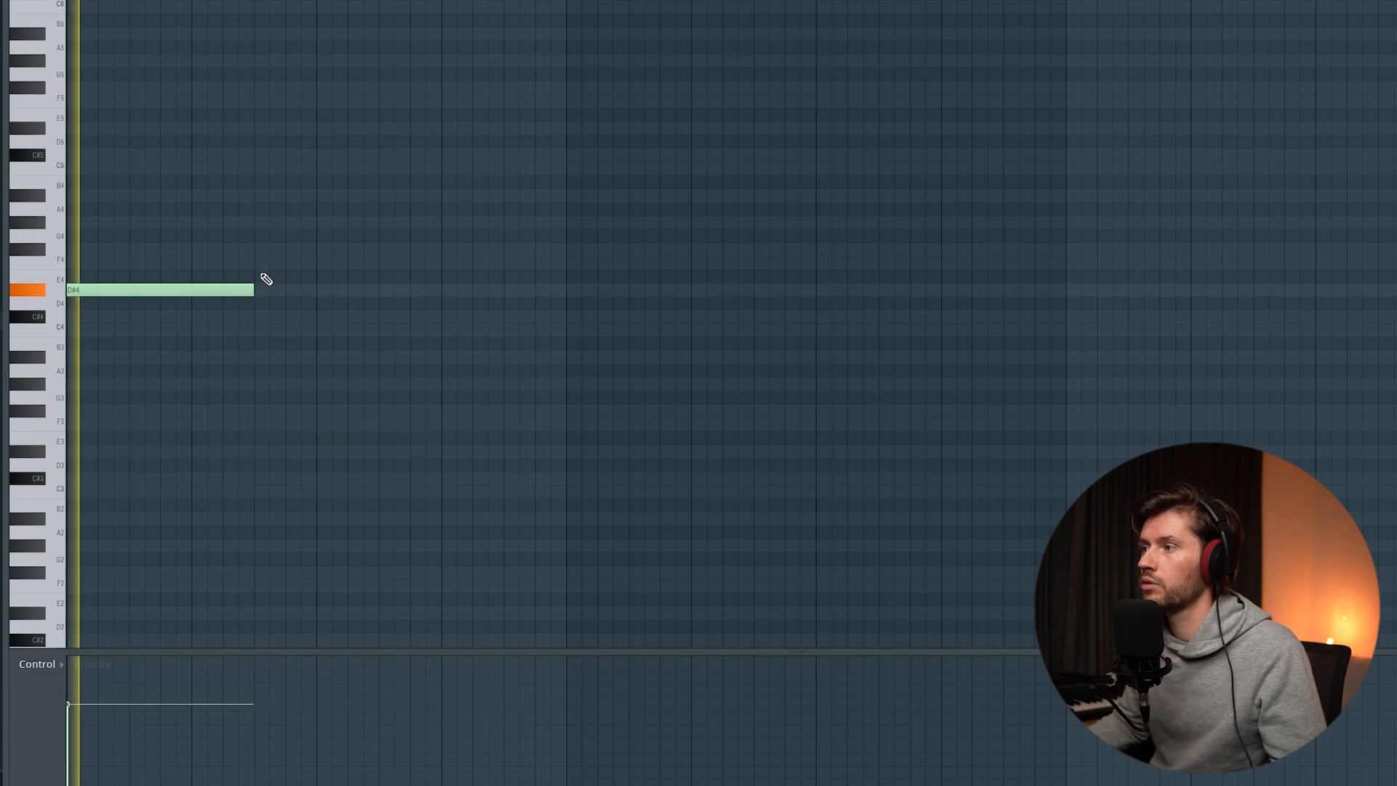
{"action": "left_click", "coordinate": [270, 262]}
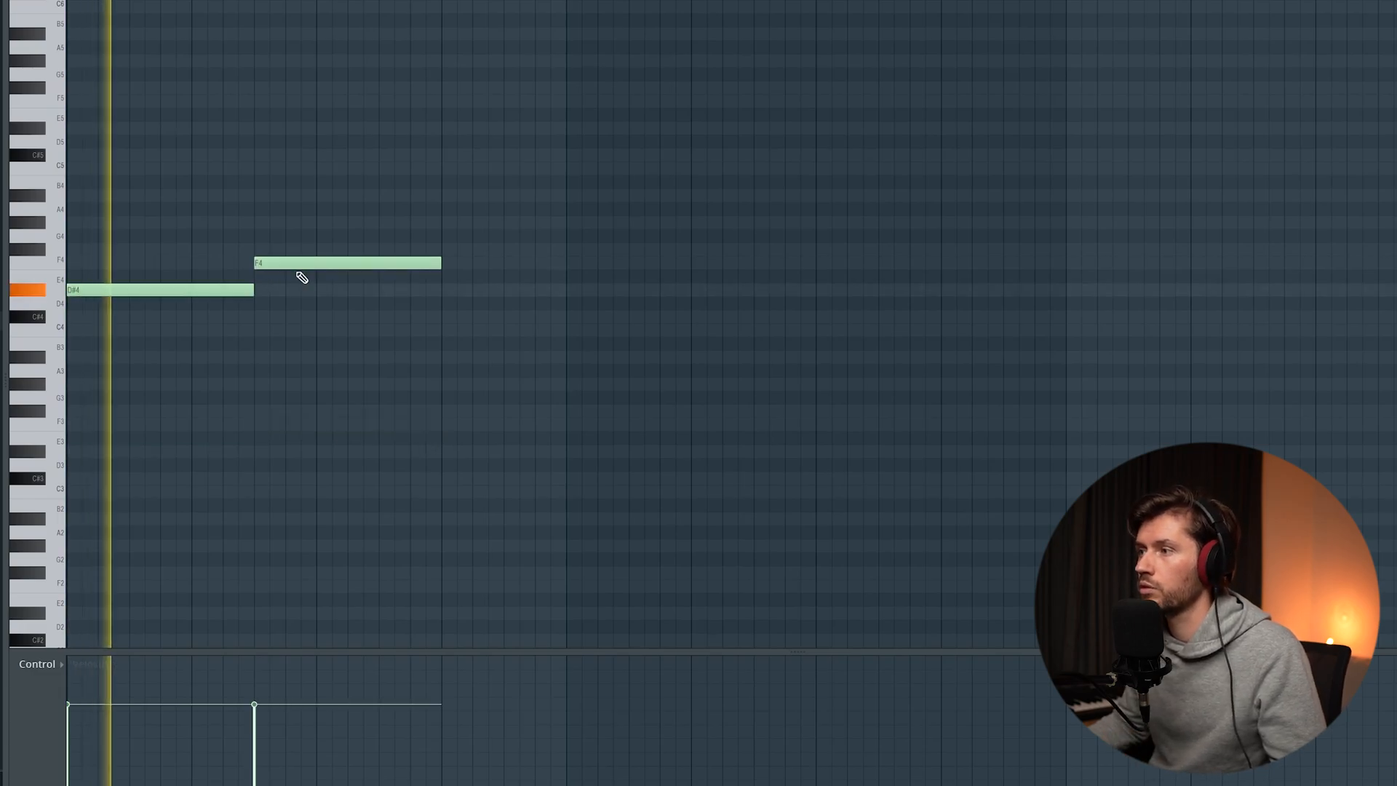
{"action": "left_click_drag", "start_coordinate": [440, 263], "coordinate": [501, 264]}
{"action": "left_click", "coordinate": [321, 250]}
{"action": "left_click", "coordinate": [524, 317]}
{"action": "left_click_drag", "start_coordinate": [689, 318], "coordinate": [561, 331]}
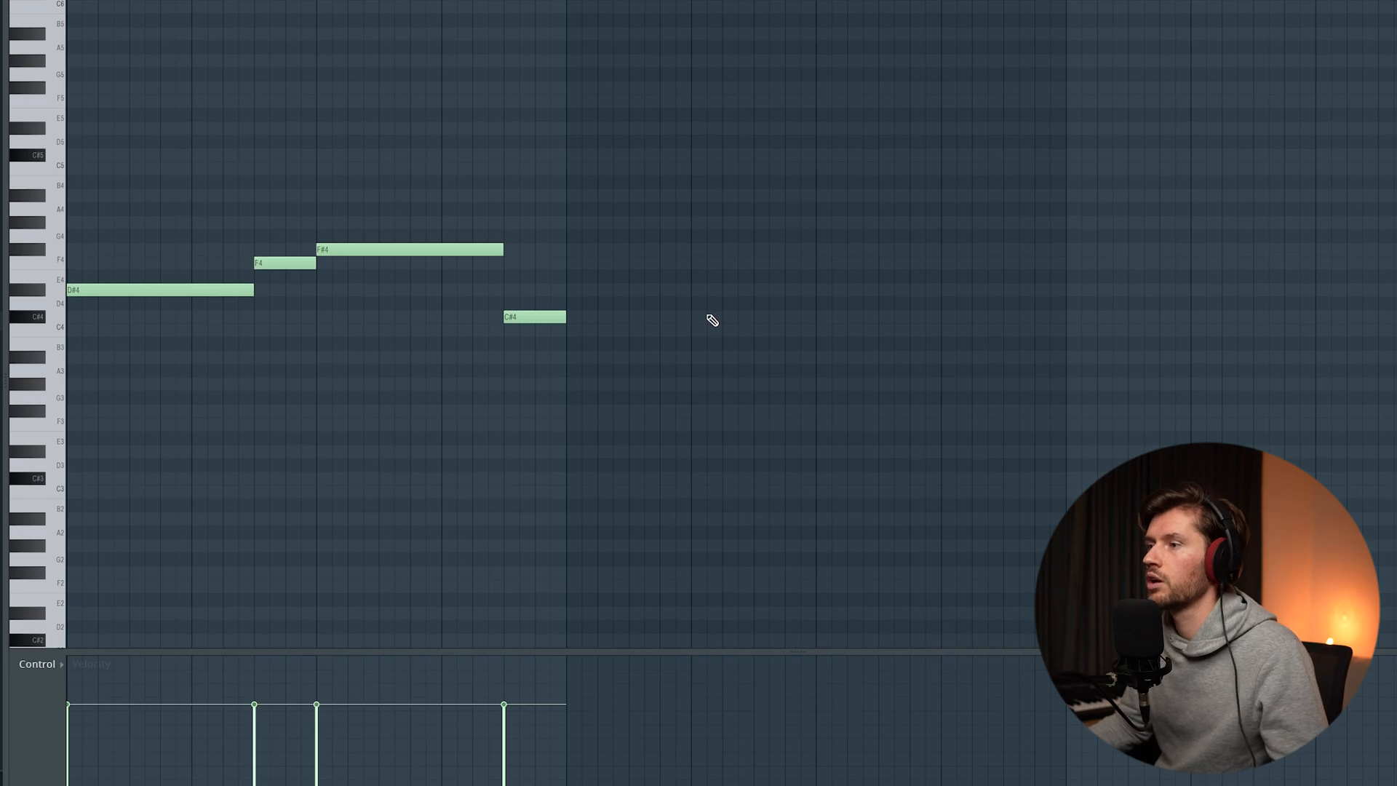
Copy the four-note line and transpose the pasted copy up one octave to D#5, F5, F#5 and C#5
{"action": "scroll", "coordinate": [706, 313], "scroll_direction": "up", "scroll_amount": 3}
{"action": "left_click_drag", "start_coordinate": [742, 243], "coordinate": [184, 473]}
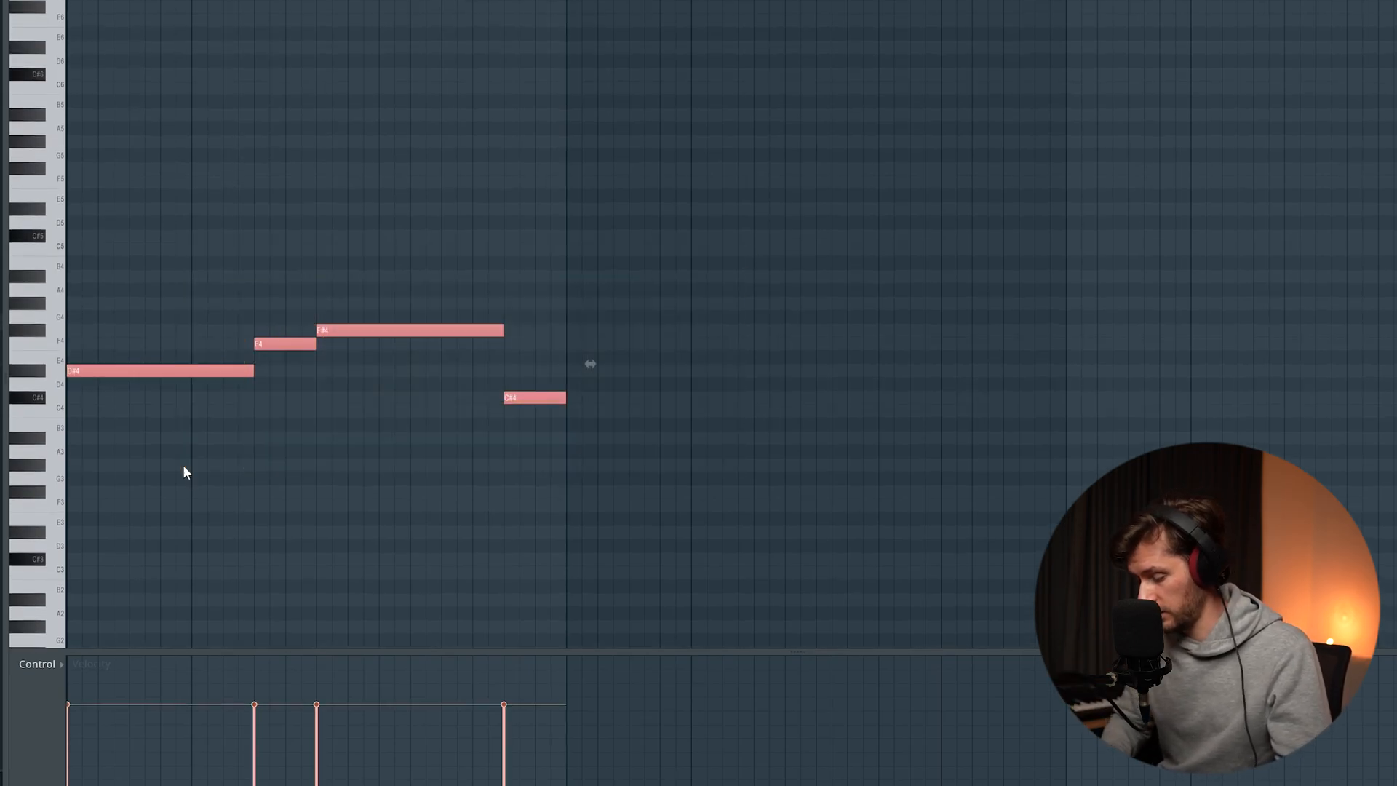
{"action": "key", "text": "ctrl+c"}
{"action": "key", "text": "ctrl+v"}
{"action": "key", "text": "ctrl+Up"}
{"action": "key", "text": "space"}
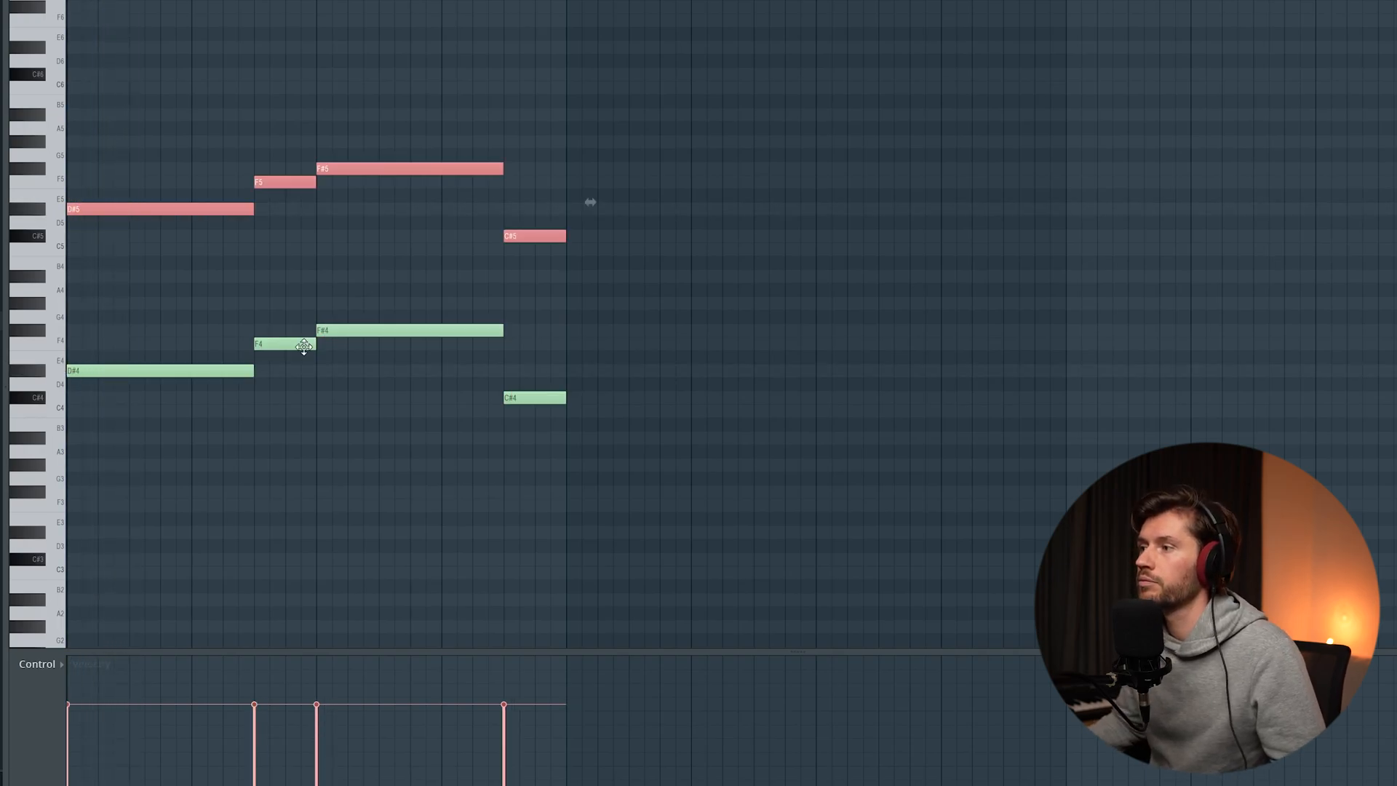
Transpose the lower four notes down one octave to D#3, F3, F#3 and C#3, and clear the selection
{"action": "left_click_drag", "start_coordinate": [710, 296], "coordinate": [155, 470]}
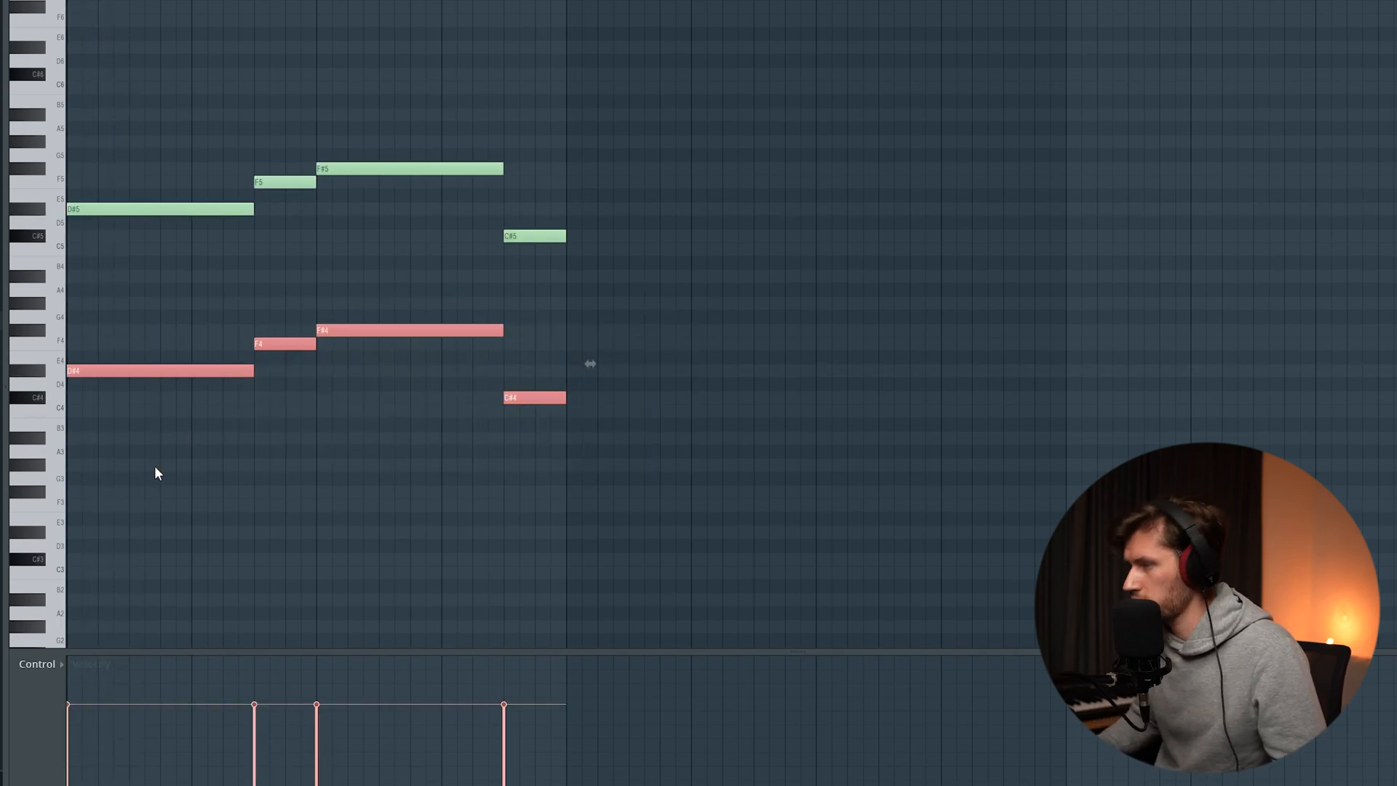
{"action": "key", "text": "ctrl+Down"}
{"action": "key", "text": "ctrl+d"}
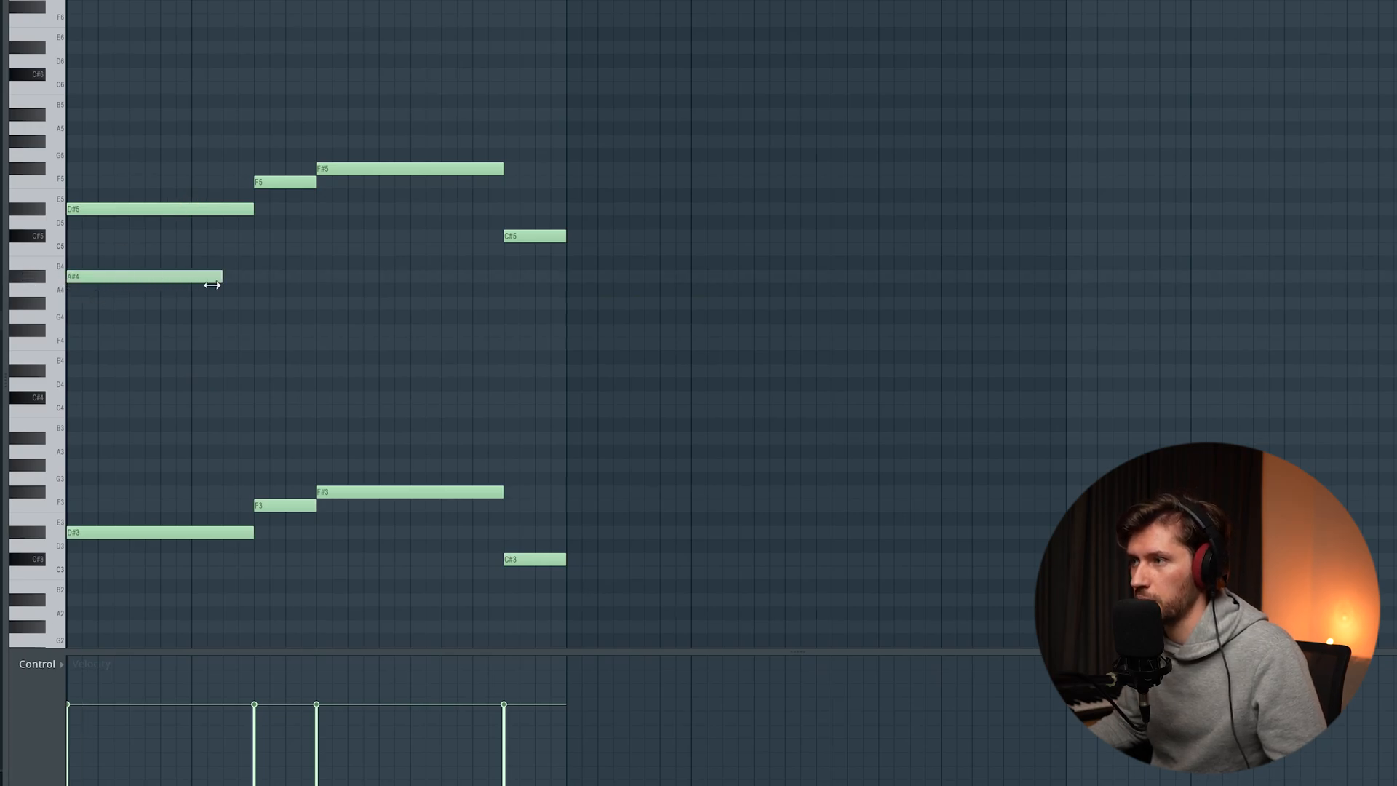
Voice the upper parts of the four chords as A#4/D#5, G#4/C5, A#4/C#5 and G#4/A#4, and play the progression
{"action": "key", "text": "space"}
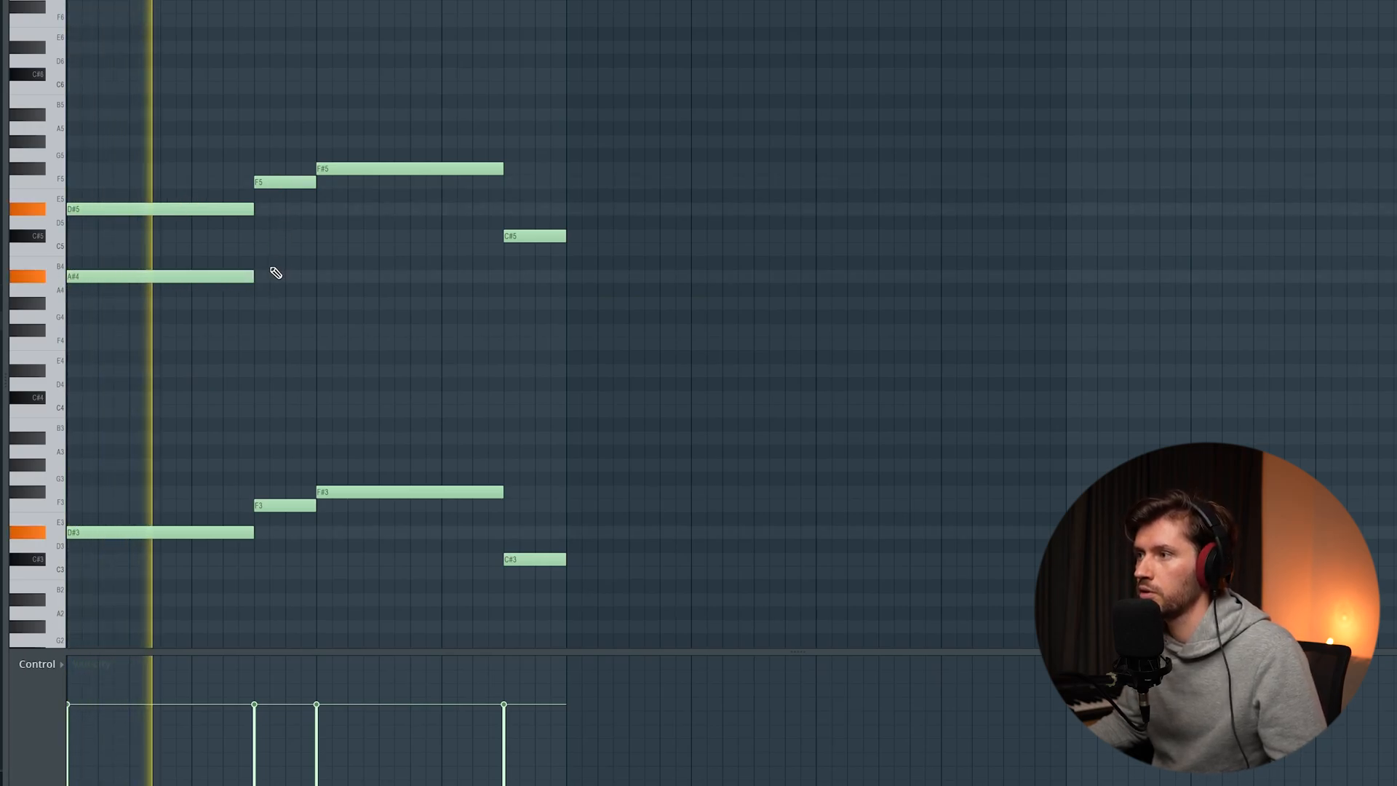
{"action": "left_click", "coordinate": [263, 303]}
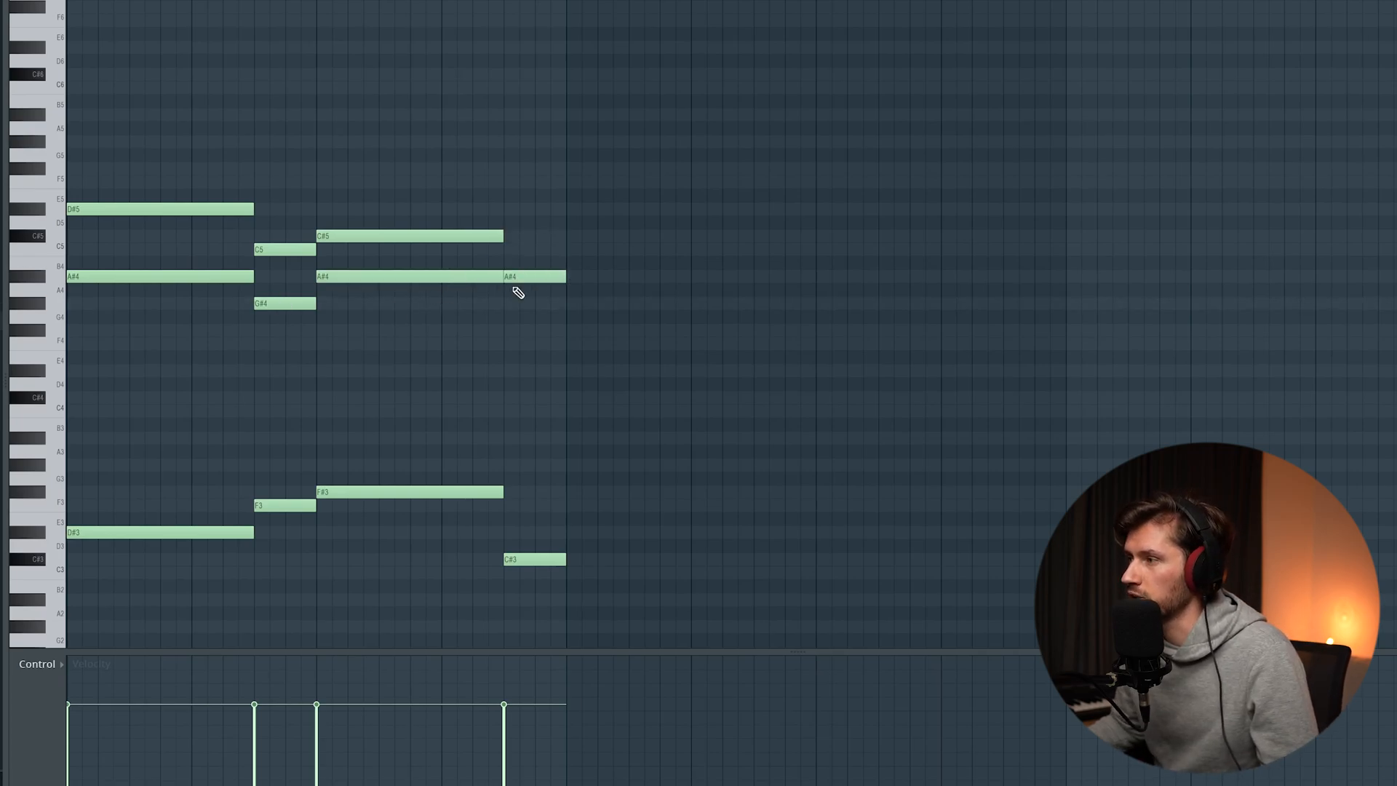
{"action": "key", "text": "space"}
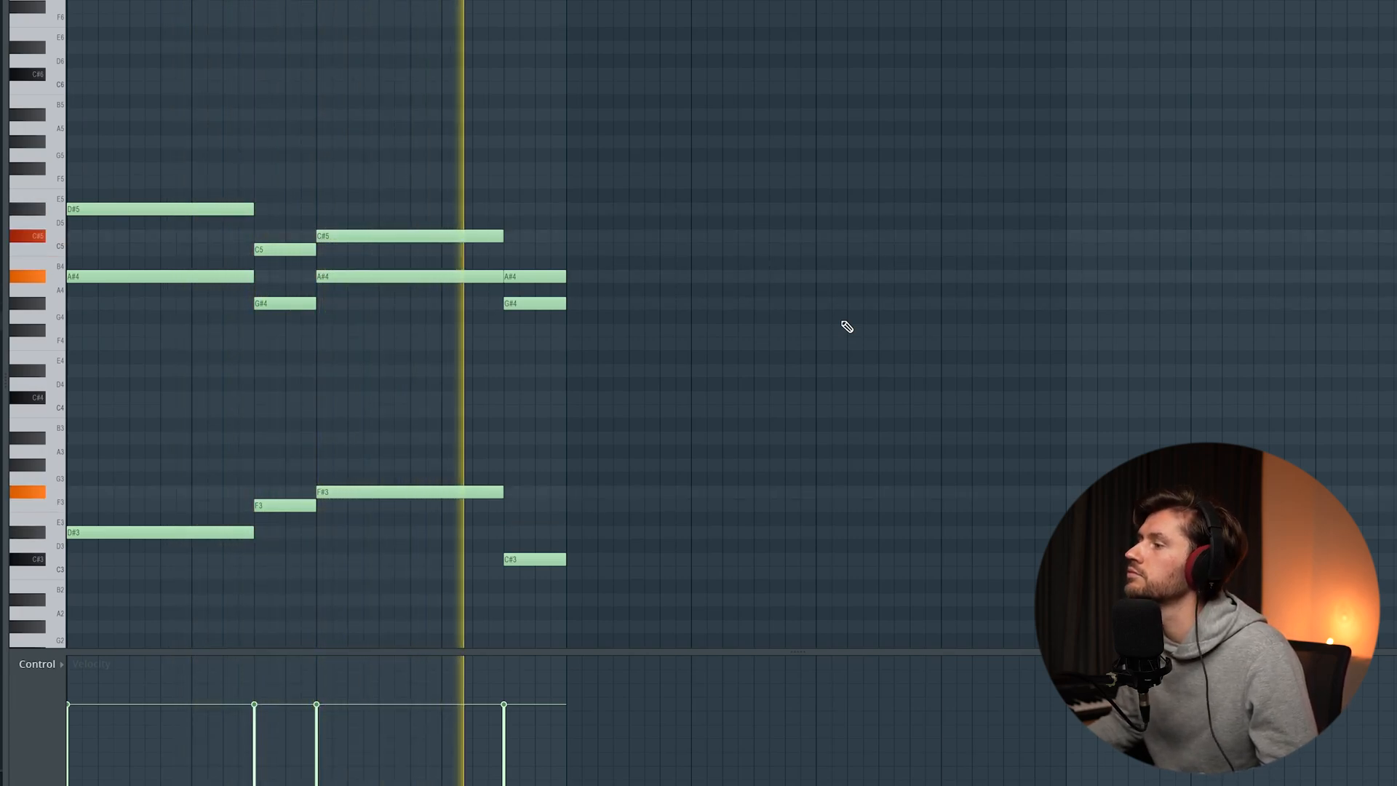
{"action": "key", "text": "space"}
Duplicate the whole progression directly after itself and revoice the copy's last three chords as C5/F5, C#5/F#5 and A#4/F5
{"action": "left_click_drag", "start_coordinate": [718, 134], "coordinate": [70, 623]}
{"action": "key", "text": "ctrl+b"}
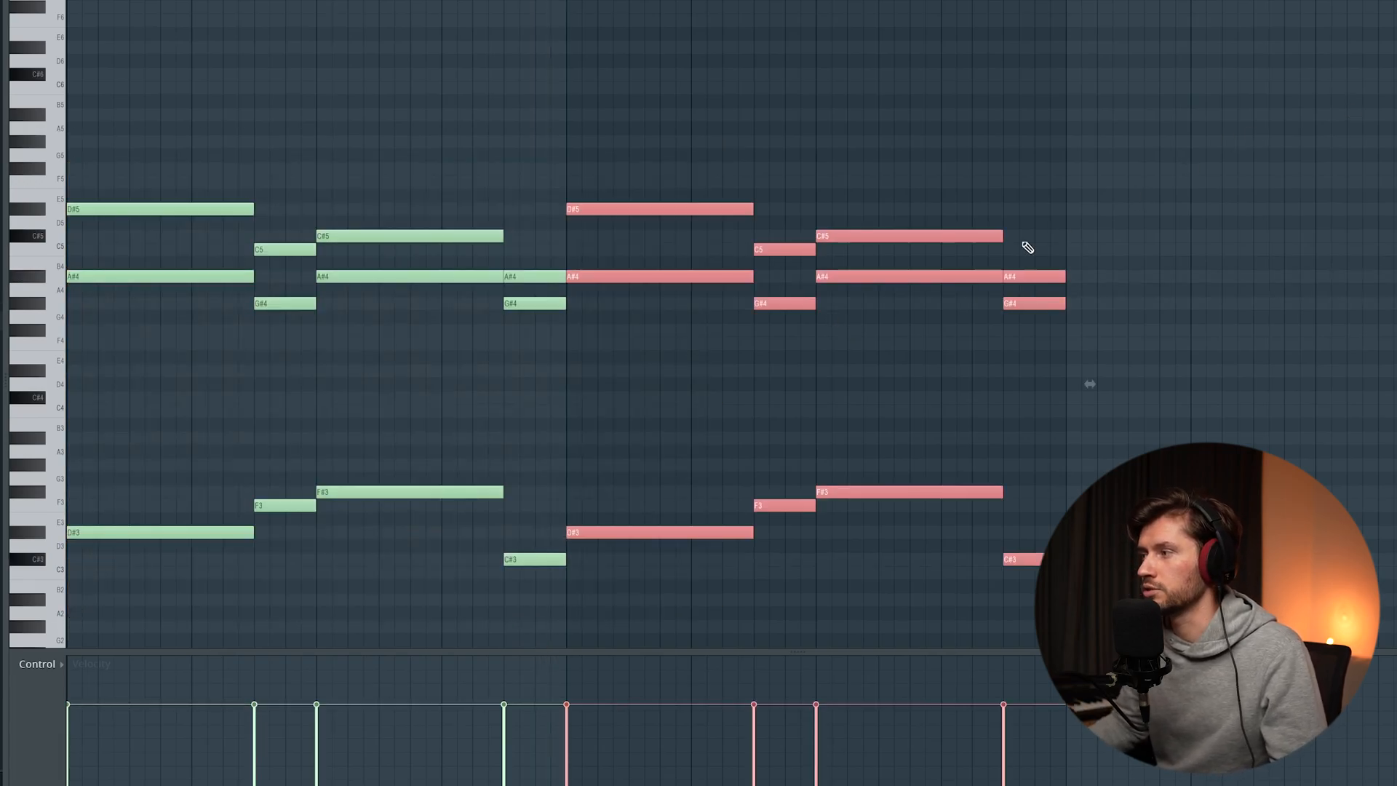
{"action": "left_click", "coordinate": [1079, 87]}
{"action": "scroll", "coordinate": [778, 288], "scroll_direction": "down", "scroll_amount": 2}
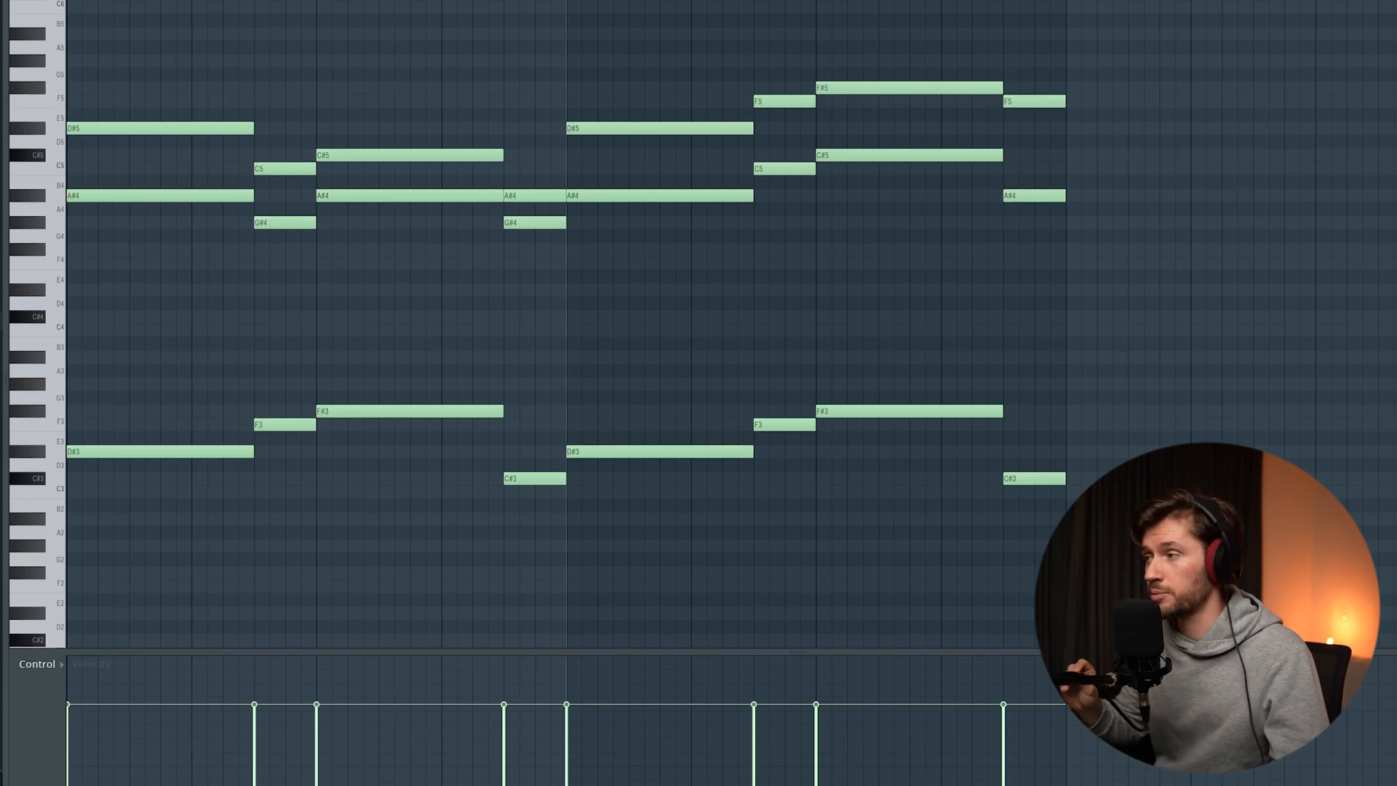
{"action": "key", "text": "space"}
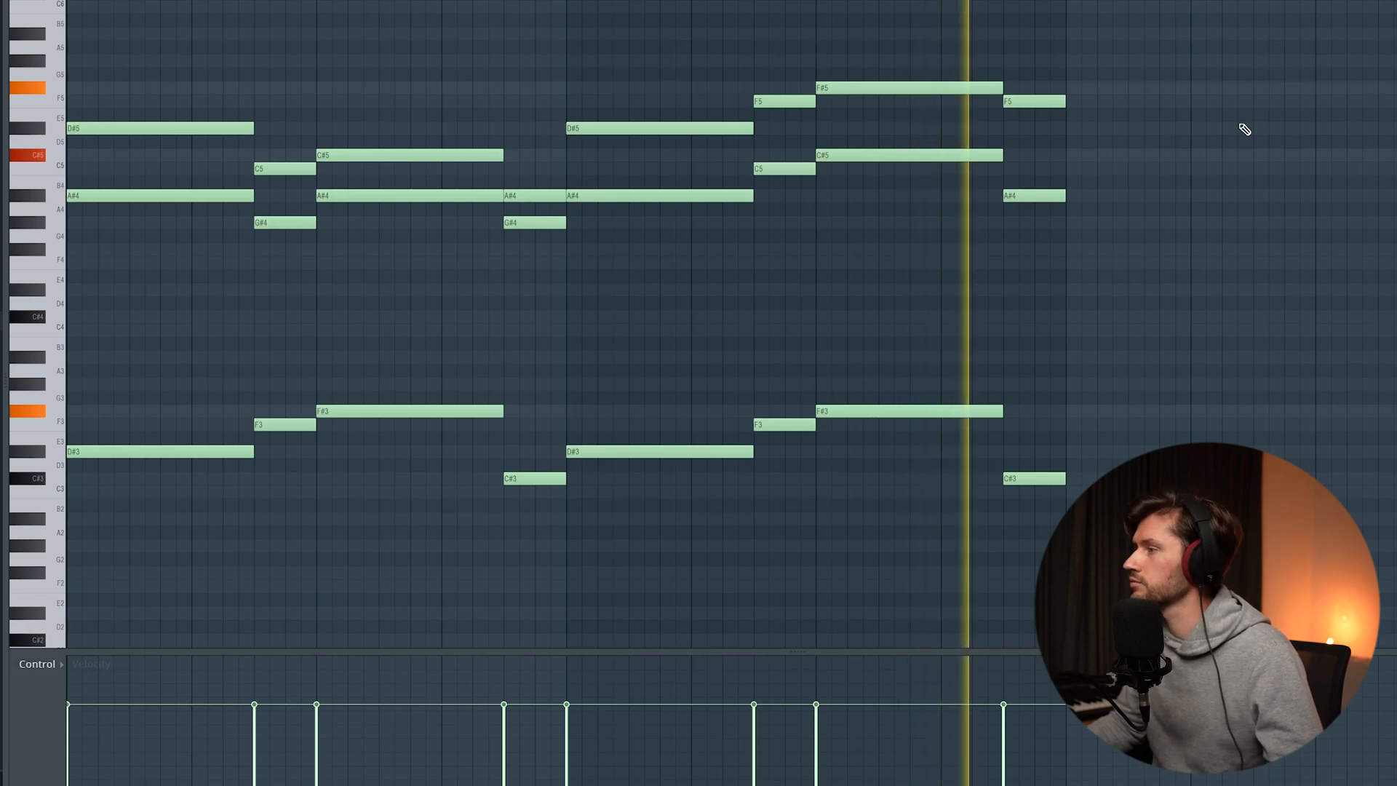
{"action": "key", "text": "space"}
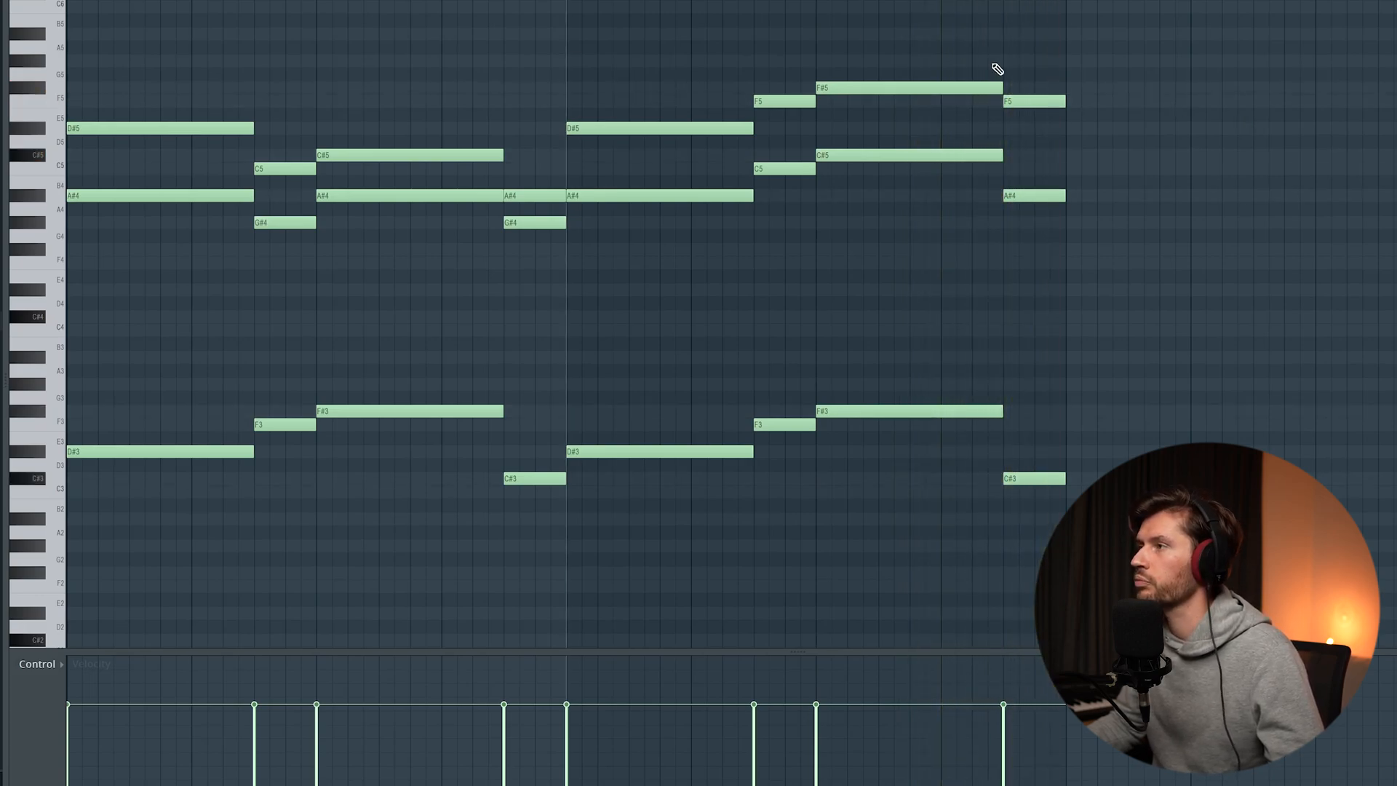
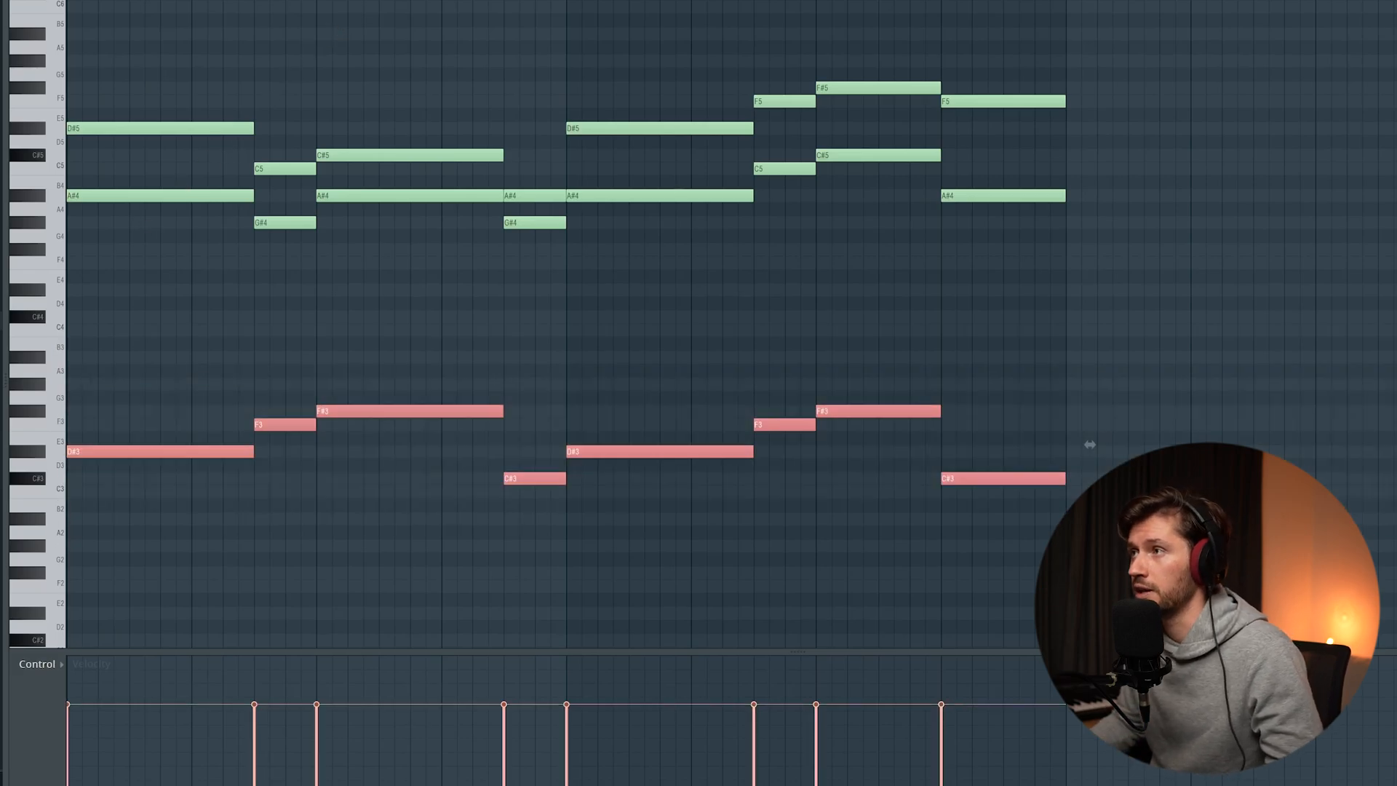
Paste the progression's bass notes into another channel's piano roll and transpose them up two octaves
{"action": "key", "text": "F6"}
{"action": "left_click", "coordinate": [353, 333]}
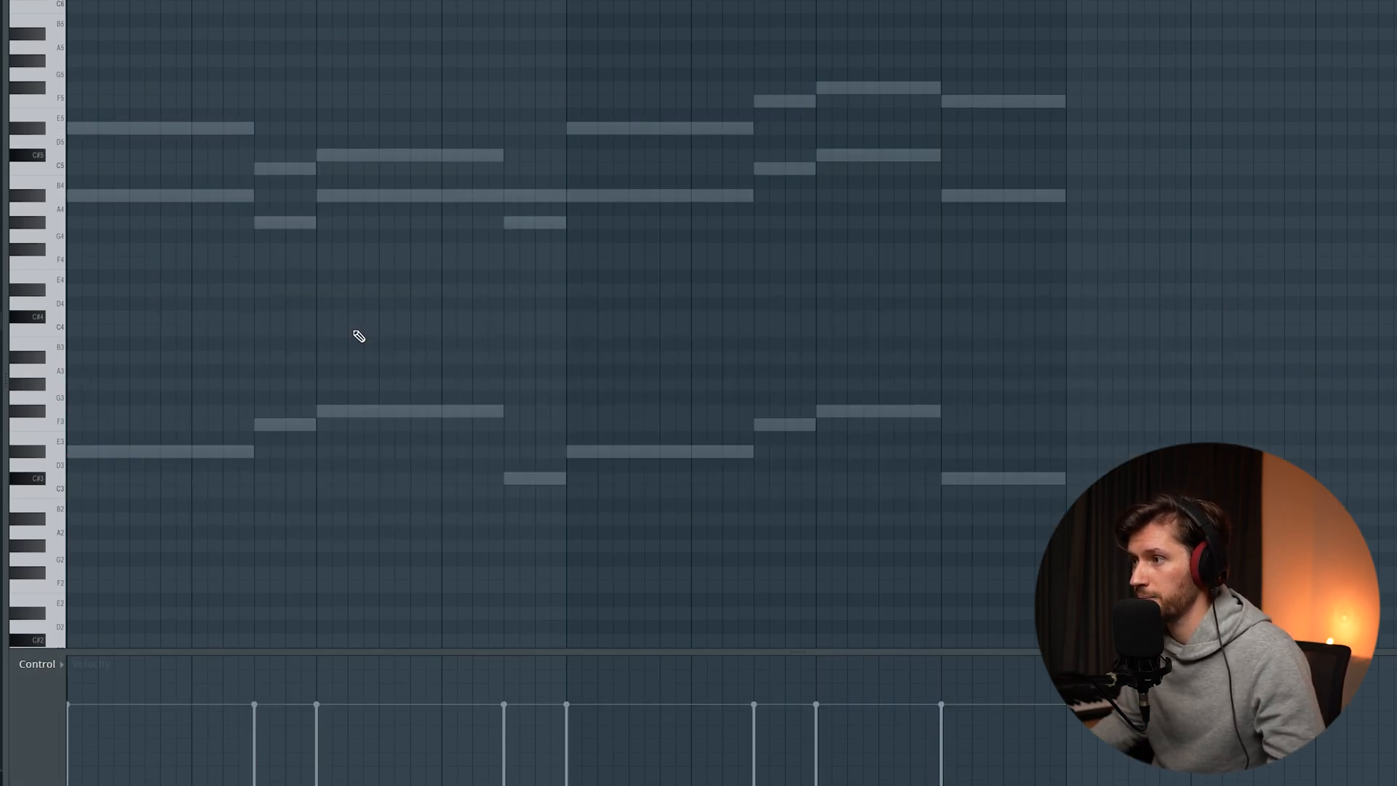
{"action": "key", "text": "ctrl+v"}
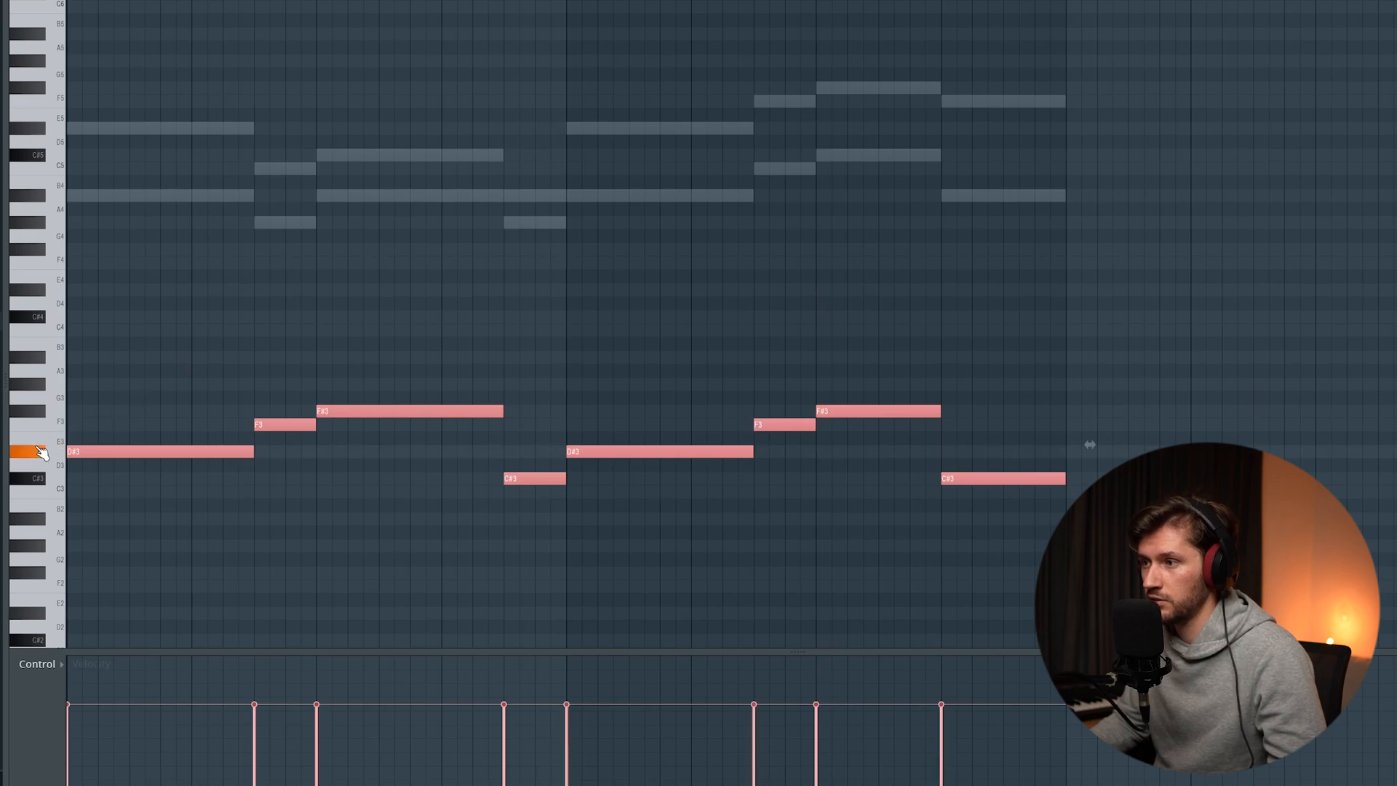
{"action": "key", "text": "ctrl+Up"}
{"action": "key", "text": "ctrl+Up"}
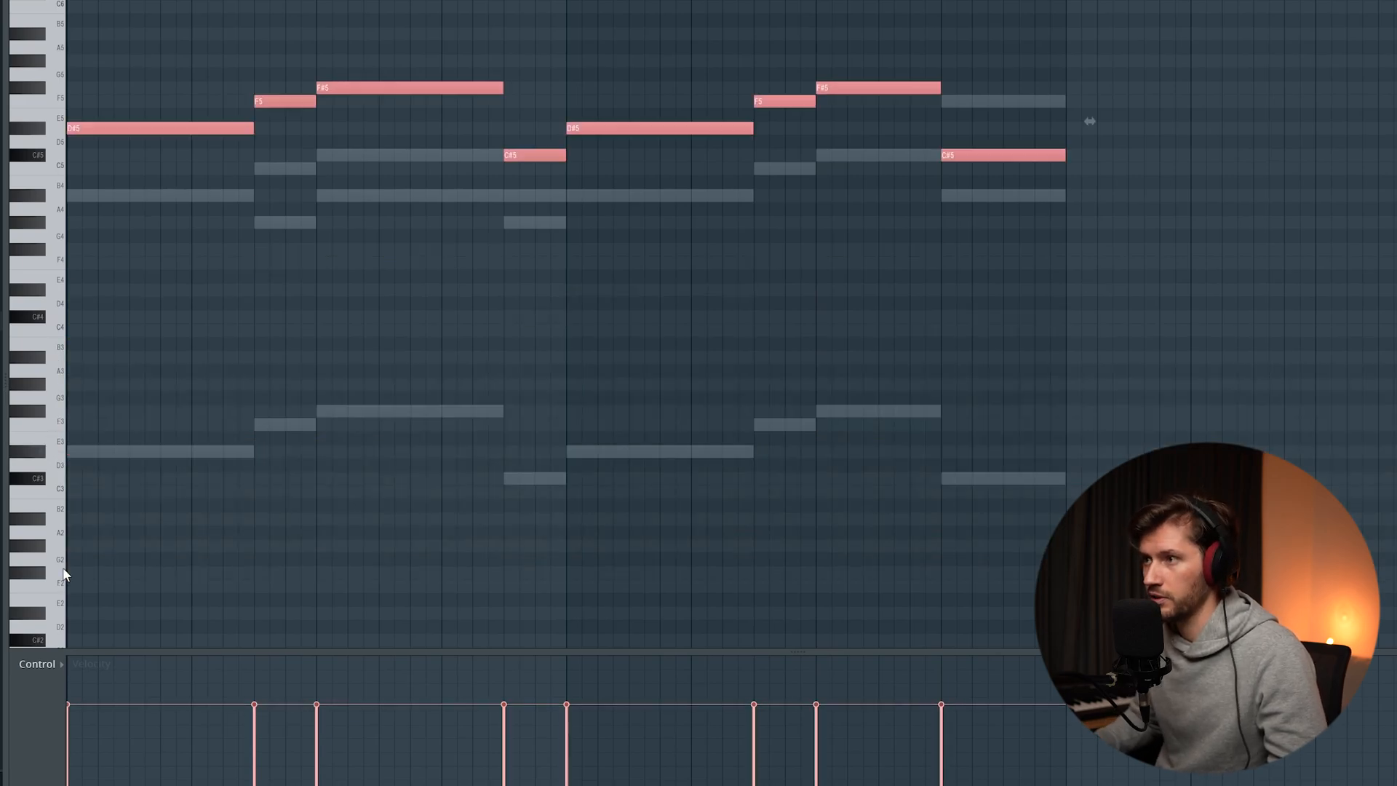
Play the transposed bass-note copy in the piano roll and clear the note selection
{"action": "scroll", "coordinate": [412, 485], "scroll_direction": "up", "scroll_amount": 3}
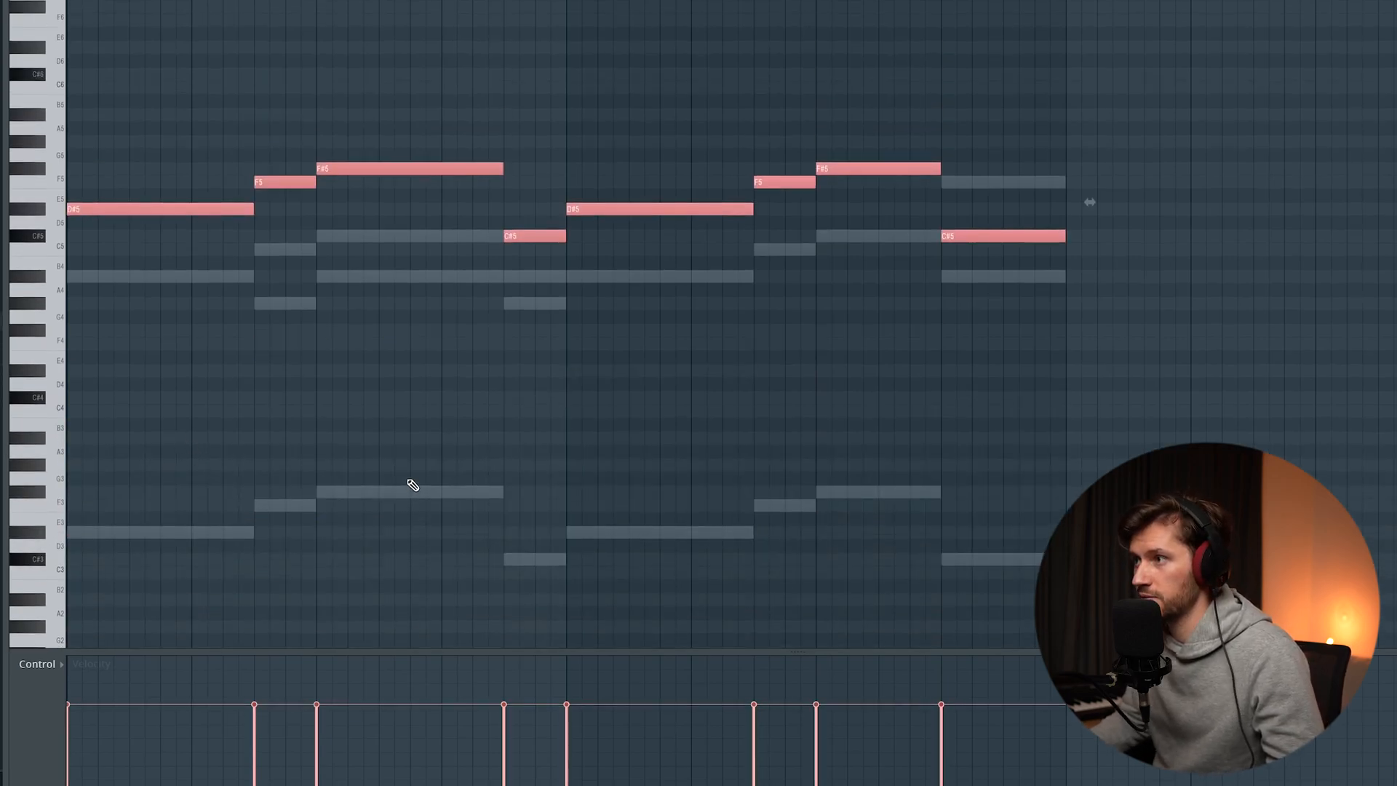
{"action": "key", "text": "space"}
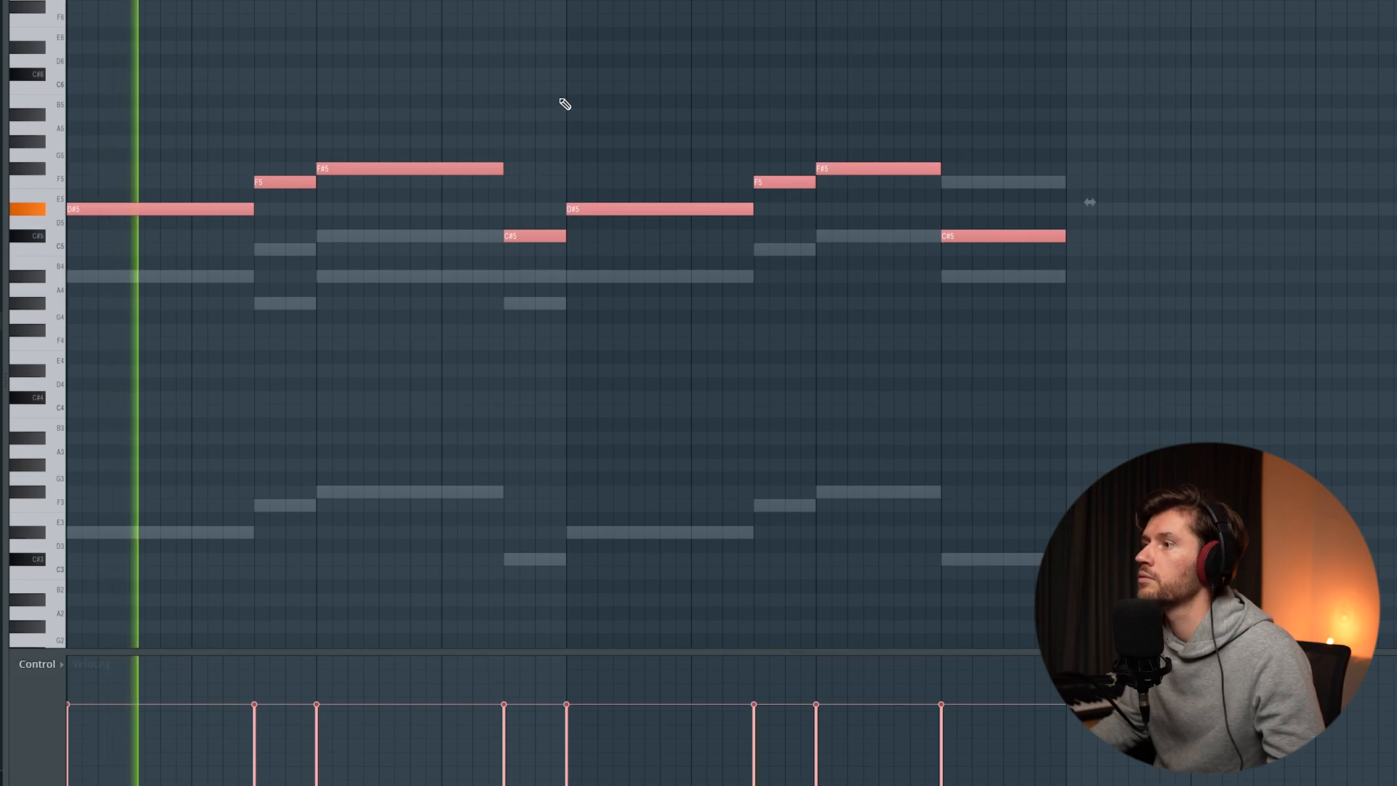
{"action": "key", "text": "ctrl+d"}
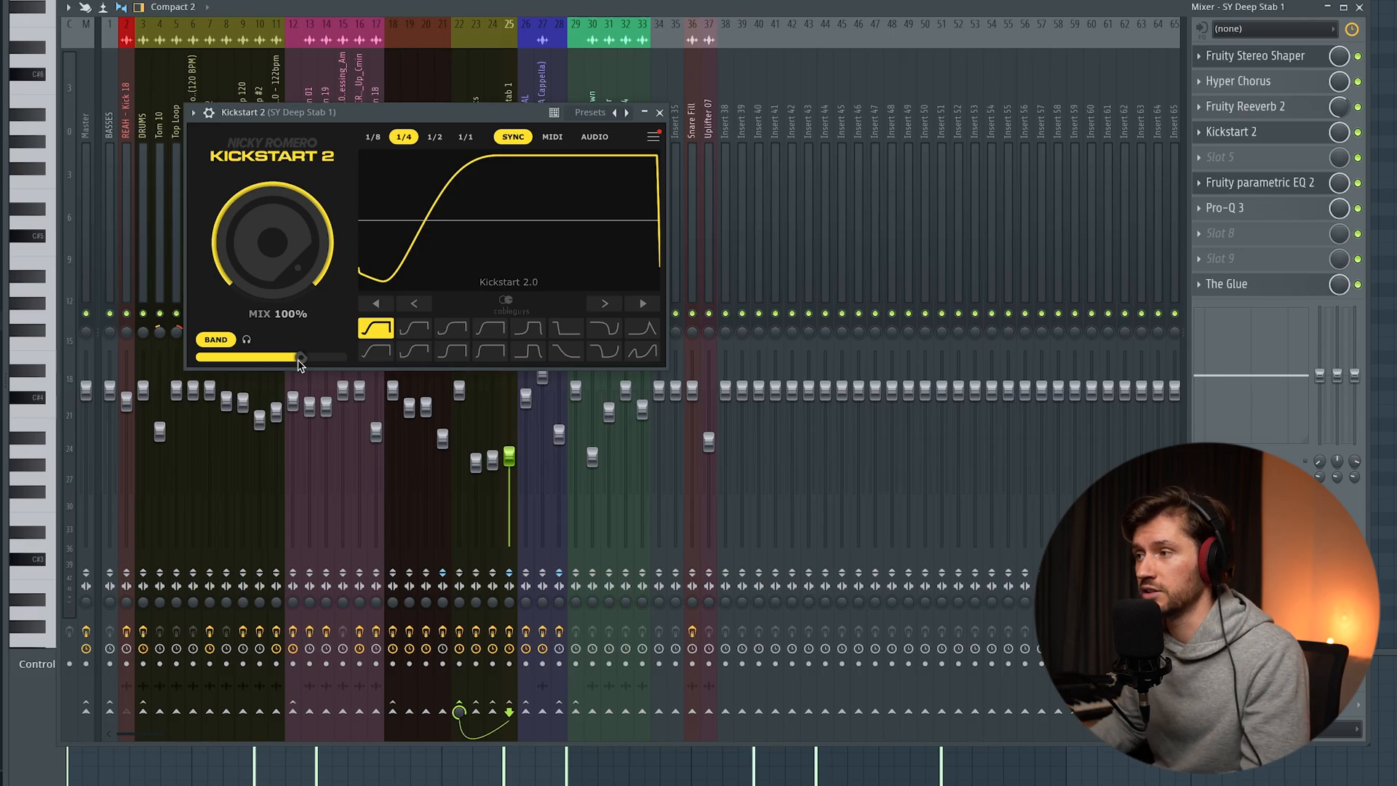
Switch Kickstart 2's Band mode for SY Deep Stab 1 off and back on to compare
{"action": "left_click", "coordinate": [215, 339]}
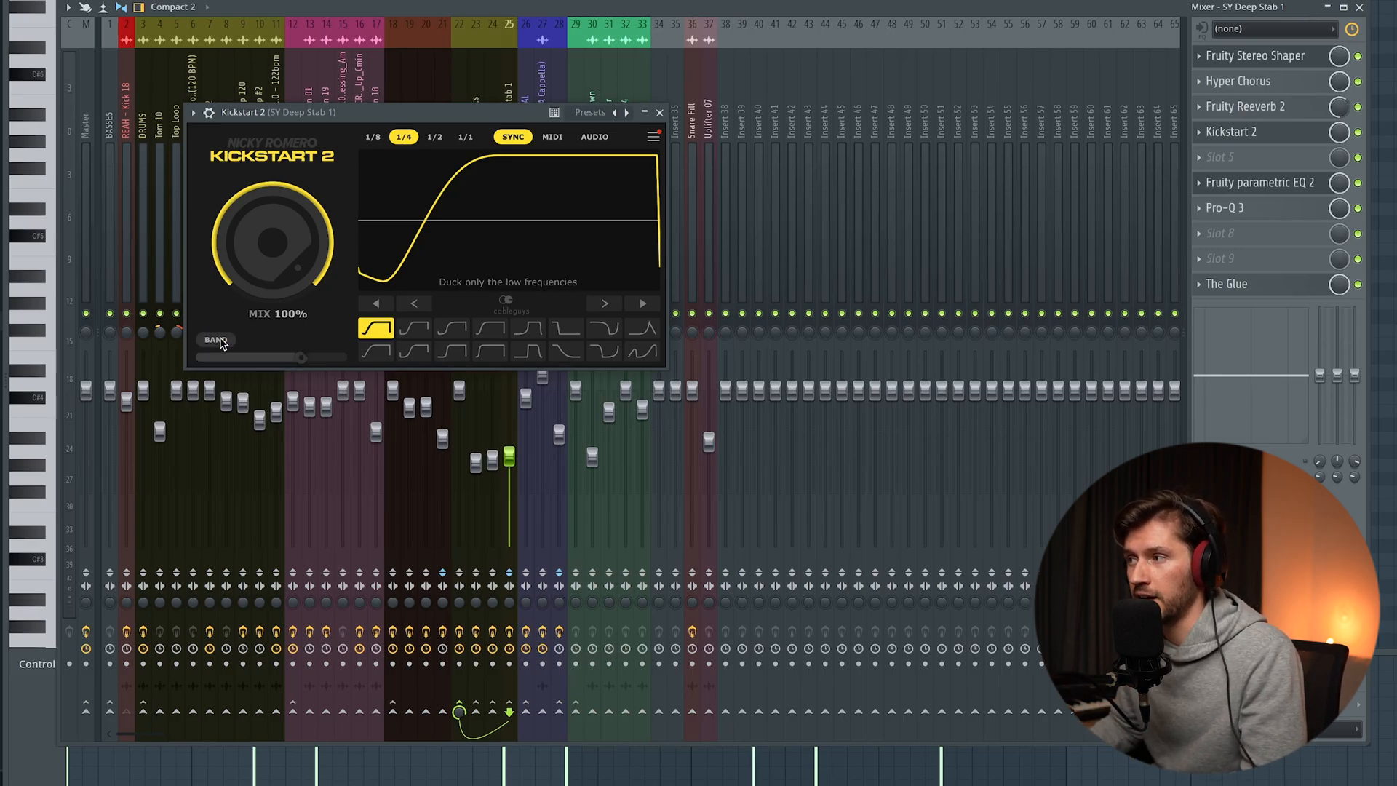
{"action": "left_click", "coordinate": [218, 340]}
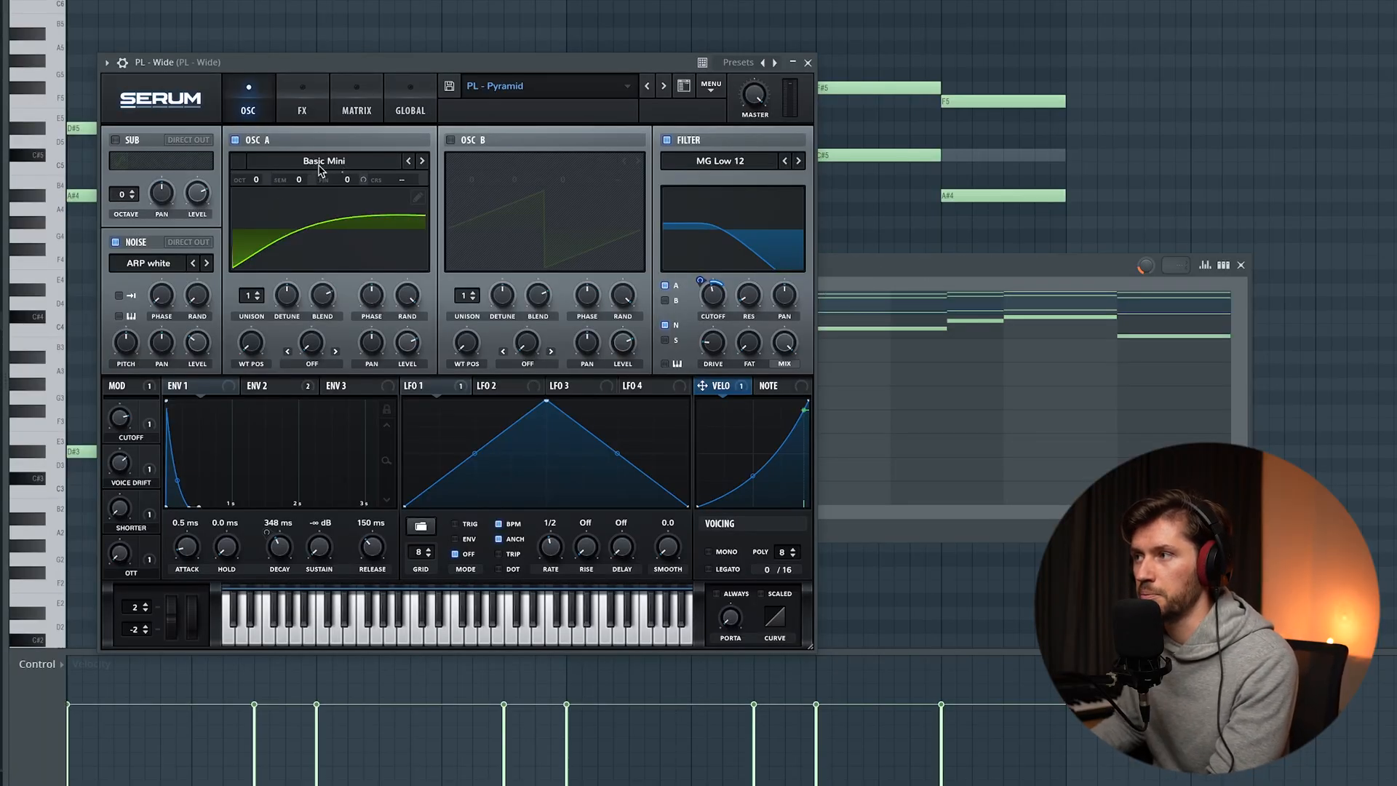
Check the filter cutoff's modulators in the PL - Wide Serum patch and view its effects page
{"action": "mouse_move", "coordinate": [714, 285]}
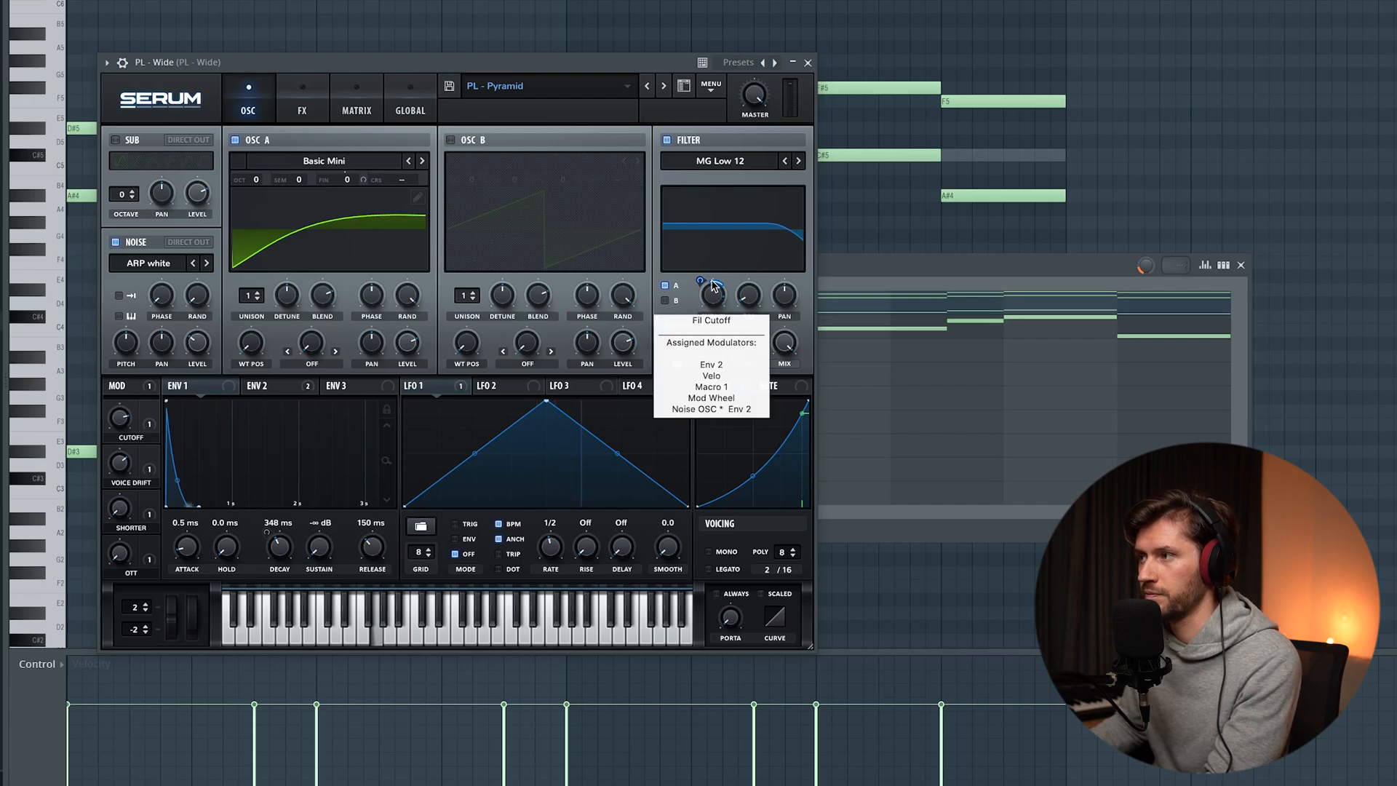
{"action": "left_click", "coordinate": [303, 100]}
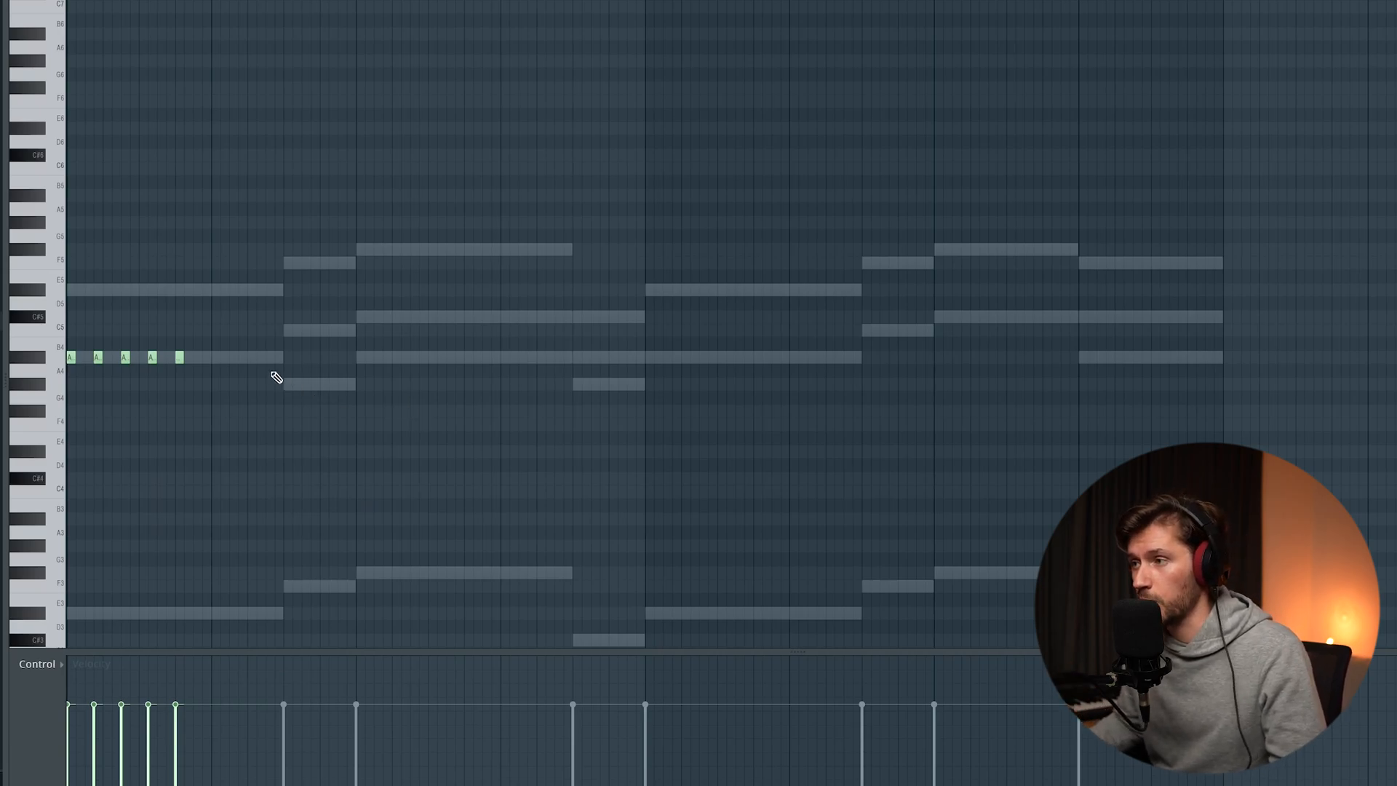
Add three more evenly spaced short A#4 notes to complete the pluck rhythm over the first chord, and play it
{"action": "left_click", "coordinate": [207, 356]}
{"action": "left_click", "coordinate": [230, 356]}
{"action": "left_click", "coordinate": [262, 357]}
{"action": "key", "text": "space"}
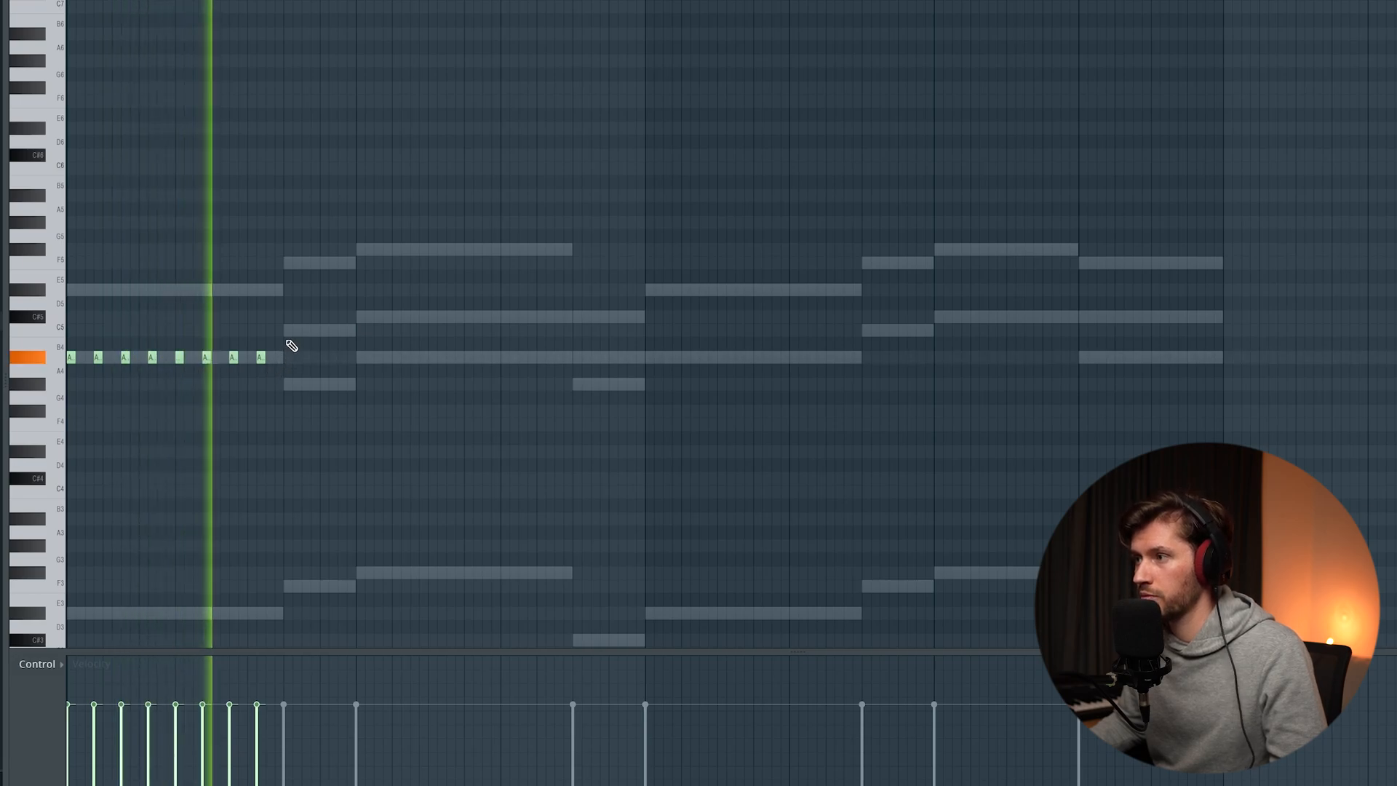
{"action": "key", "text": "space"}
Add three evenly spaced short C5 notes over the second chord and play the pluck line
{"action": "left_click", "coordinate": [287, 331]}
{"action": "left_click", "coordinate": [311, 331]}
{"action": "left_click", "coordinate": [340, 330]}
{"action": "key", "text": "space"}
Continue the pluck rhythm with evenly spaced short C#5 notes over the third chord, and stop playback
{"action": "left_click", "coordinate": [360, 317]}
{"action": "left_click", "coordinate": [387, 317]}
{"action": "left_click", "coordinate": [414, 317]}
{"action": "left_click", "coordinate": [439, 318]}
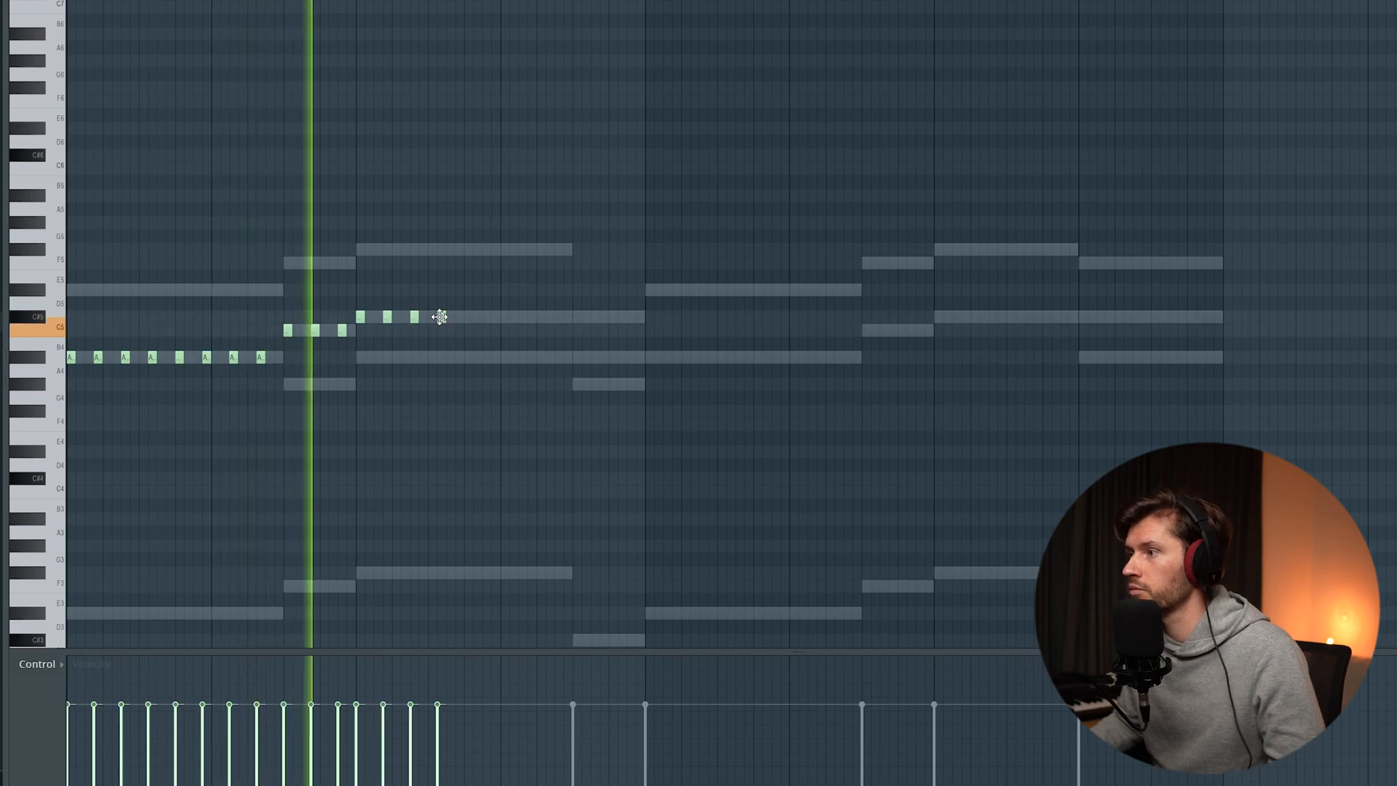
{"action": "left_click", "coordinate": [468, 317]}
{"action": "left_click", "coordinate": [496, 317]}
{"action": "left_click", "coordinate": [522, 317]}
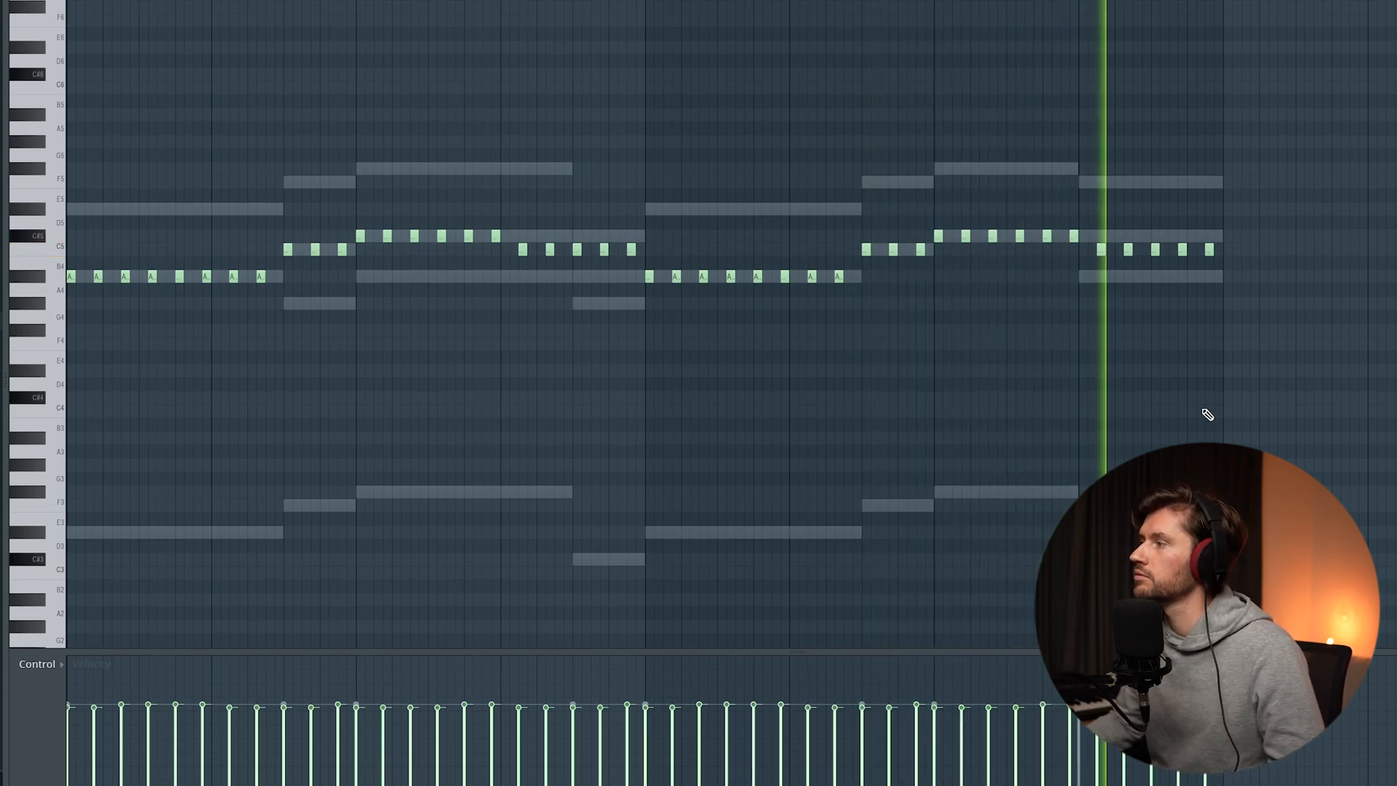
{"action": "key", "text": "space"}
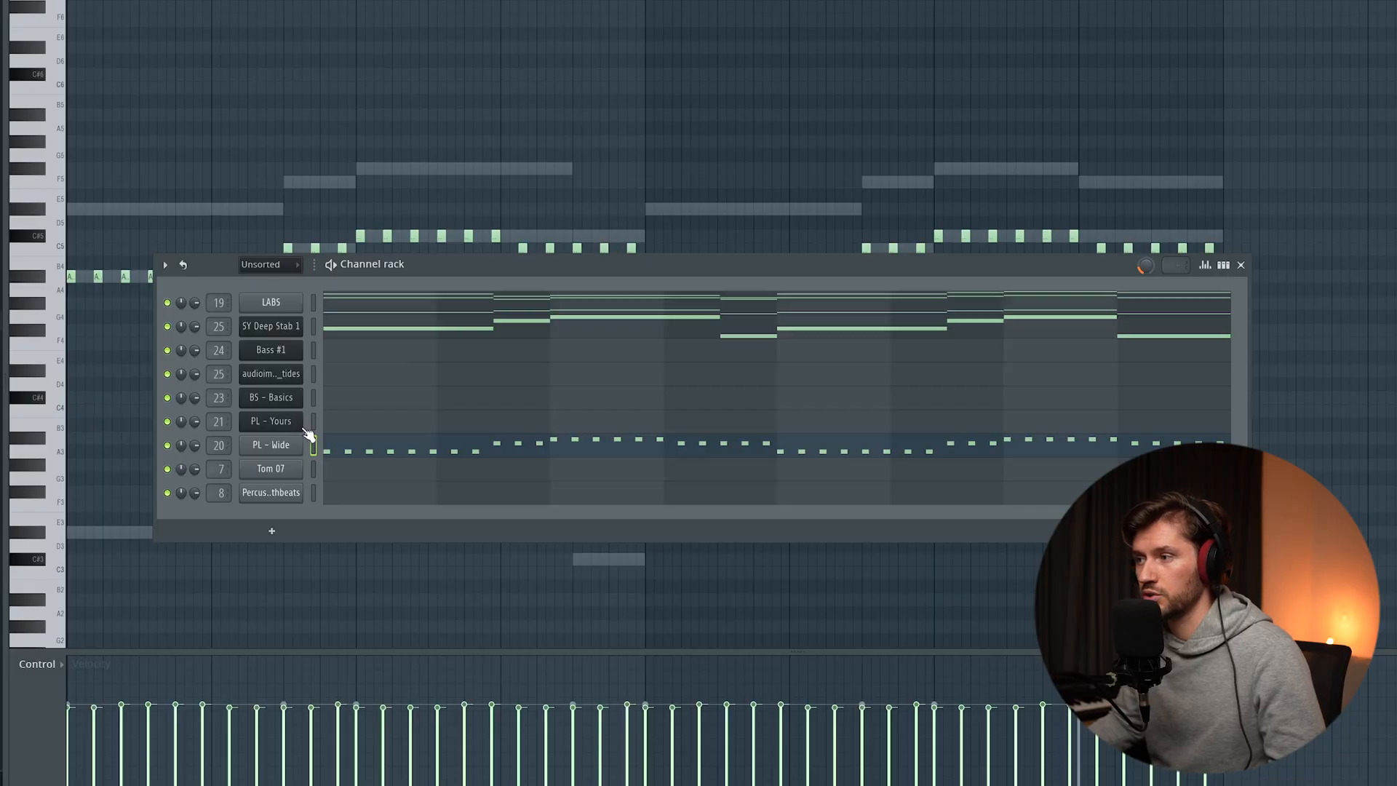
Copy the pluck notes into the PL - Yours channel, transpose them down one octave and play the result
{"action": "left_click", "coordinate": [289, 426]}
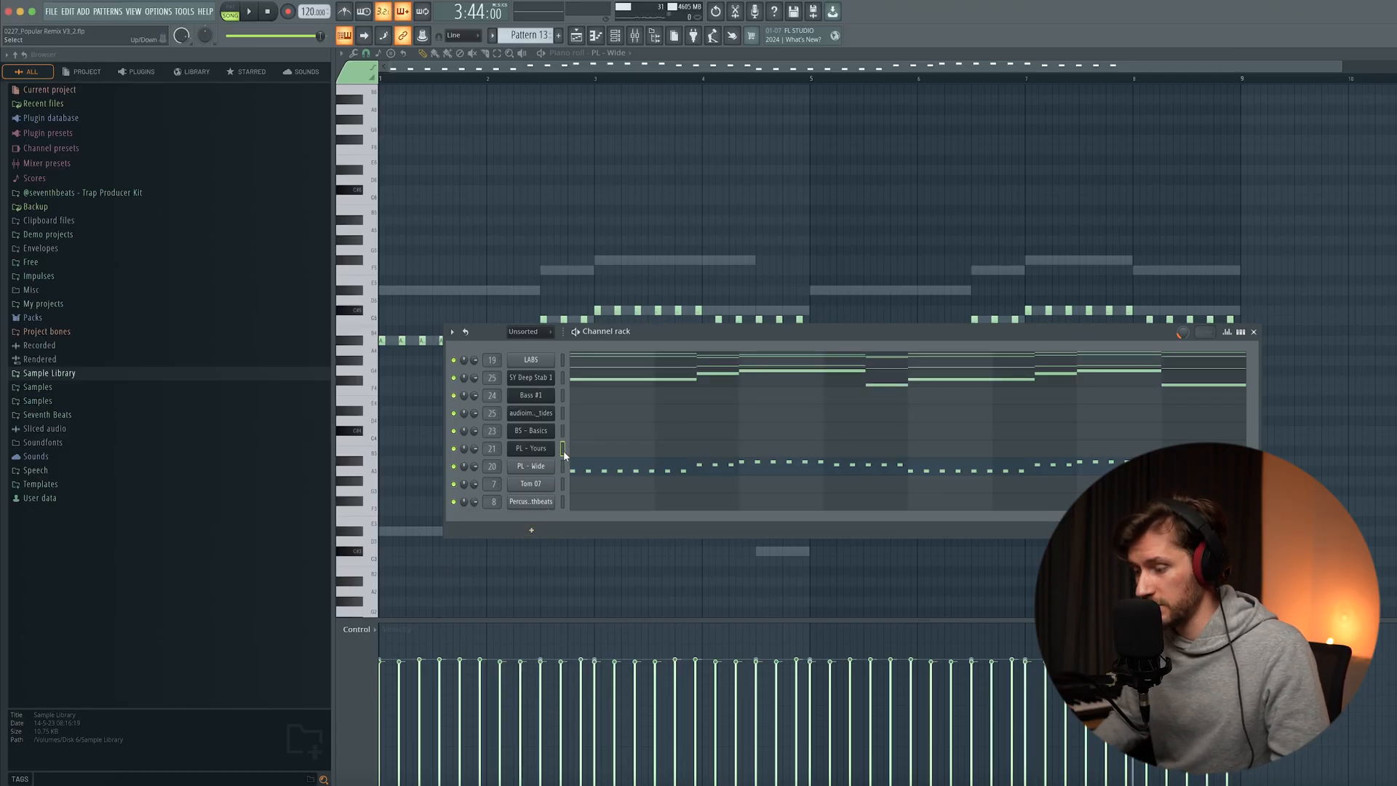
{"action": "key", "text": "F6"}
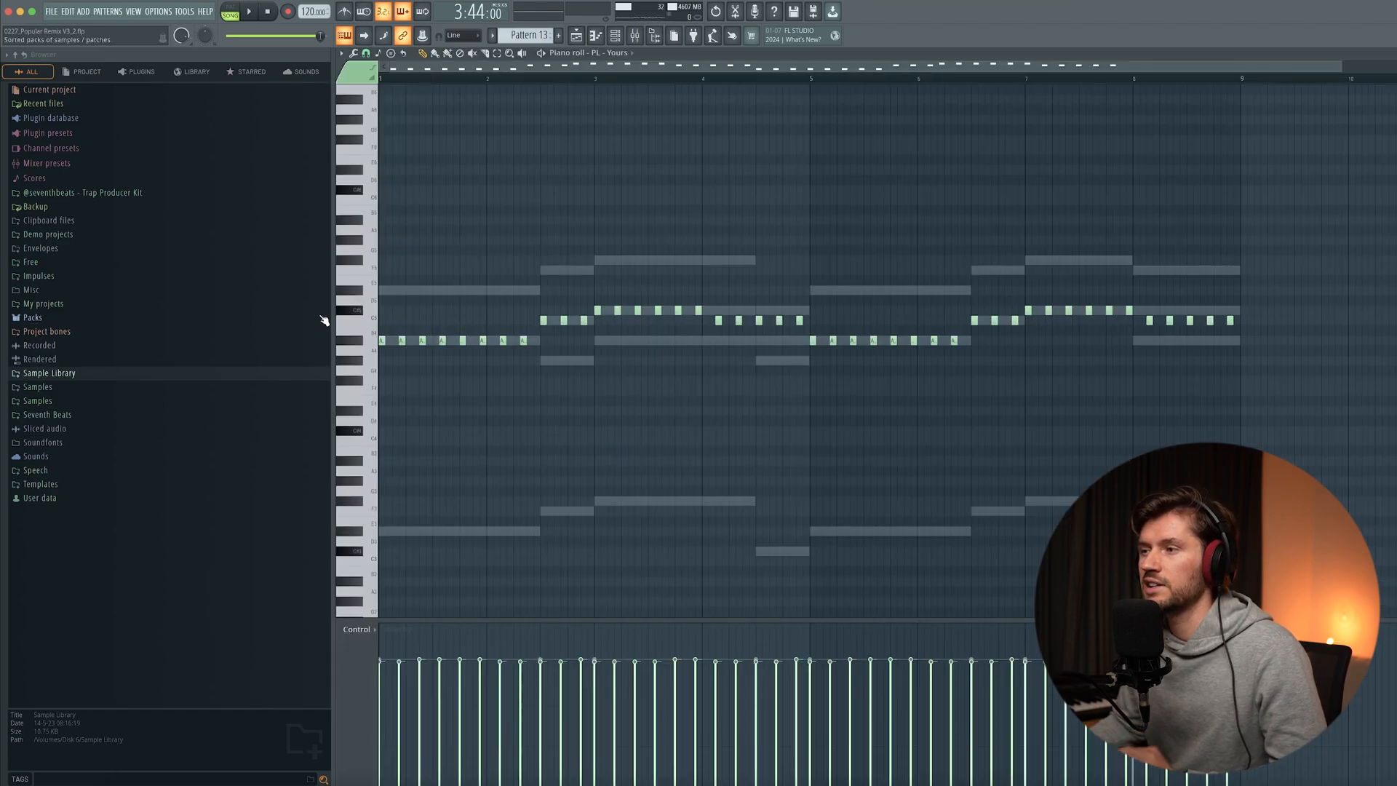
{"action": "left_click_drag", "start_coordinate": [372, 254], "coordinate": [368, 395]}
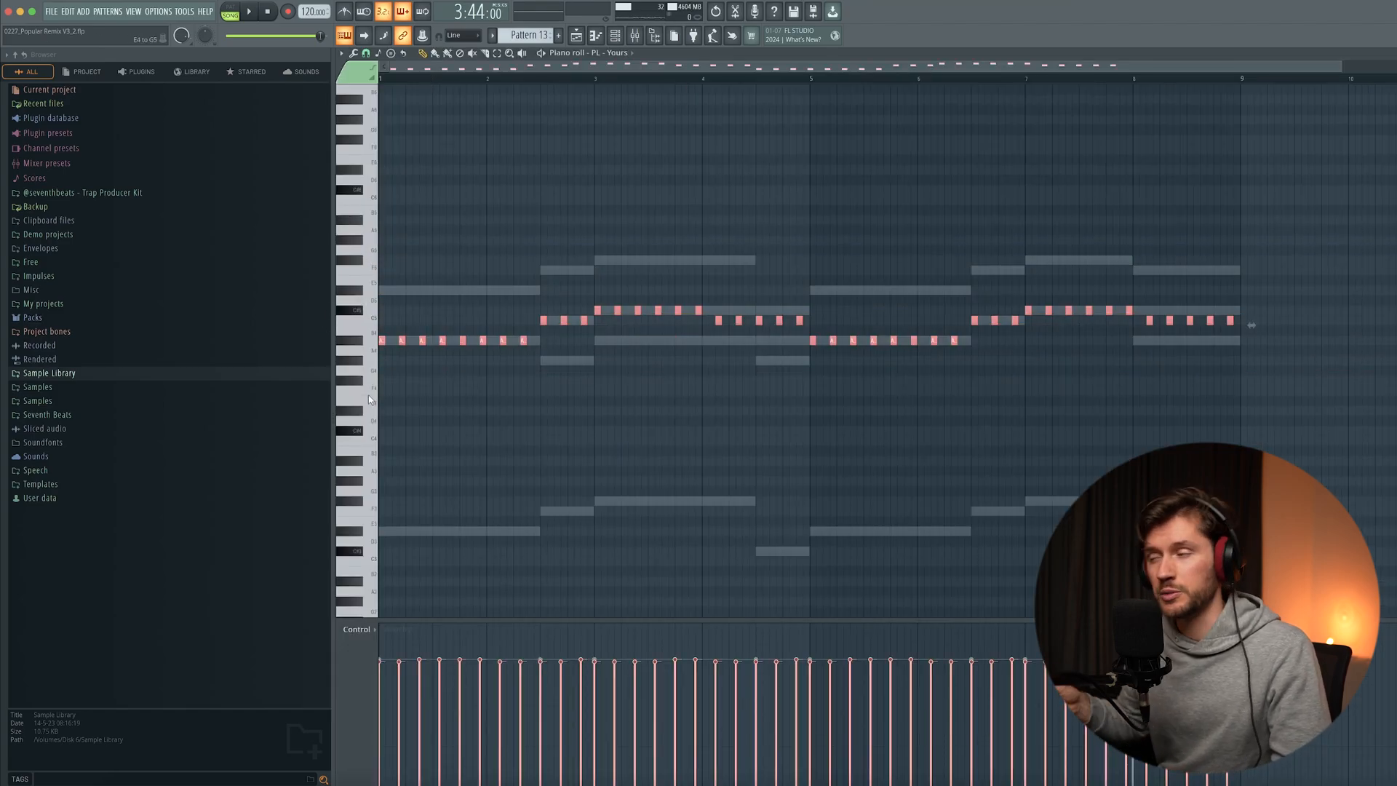
{"action": "key", "text": "ctrl+Down"}
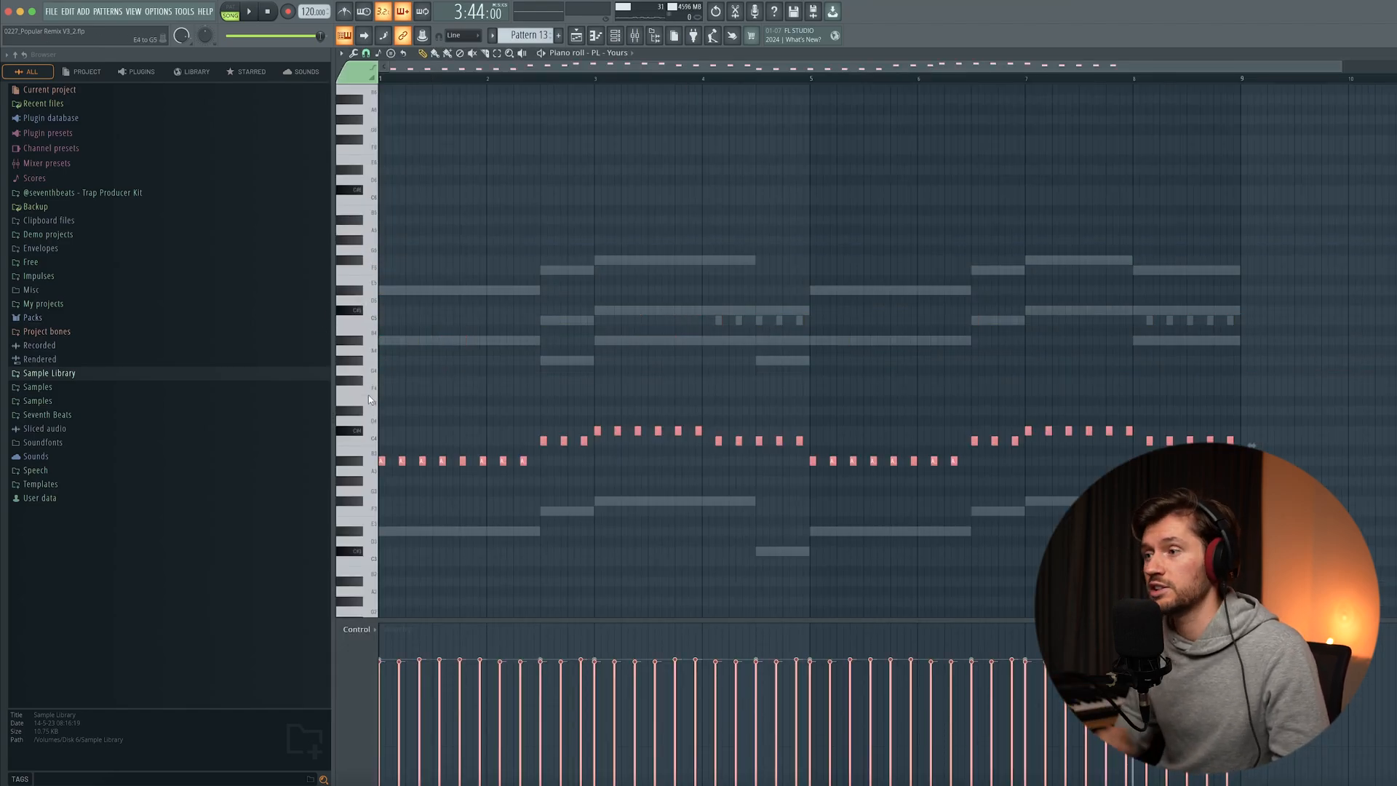
{"action": "scroll", "coordinate": [665, 307], "scroll_direction": "down", "scroll_amount": 3}
{"action": "key", "text": "ctrl+d"}
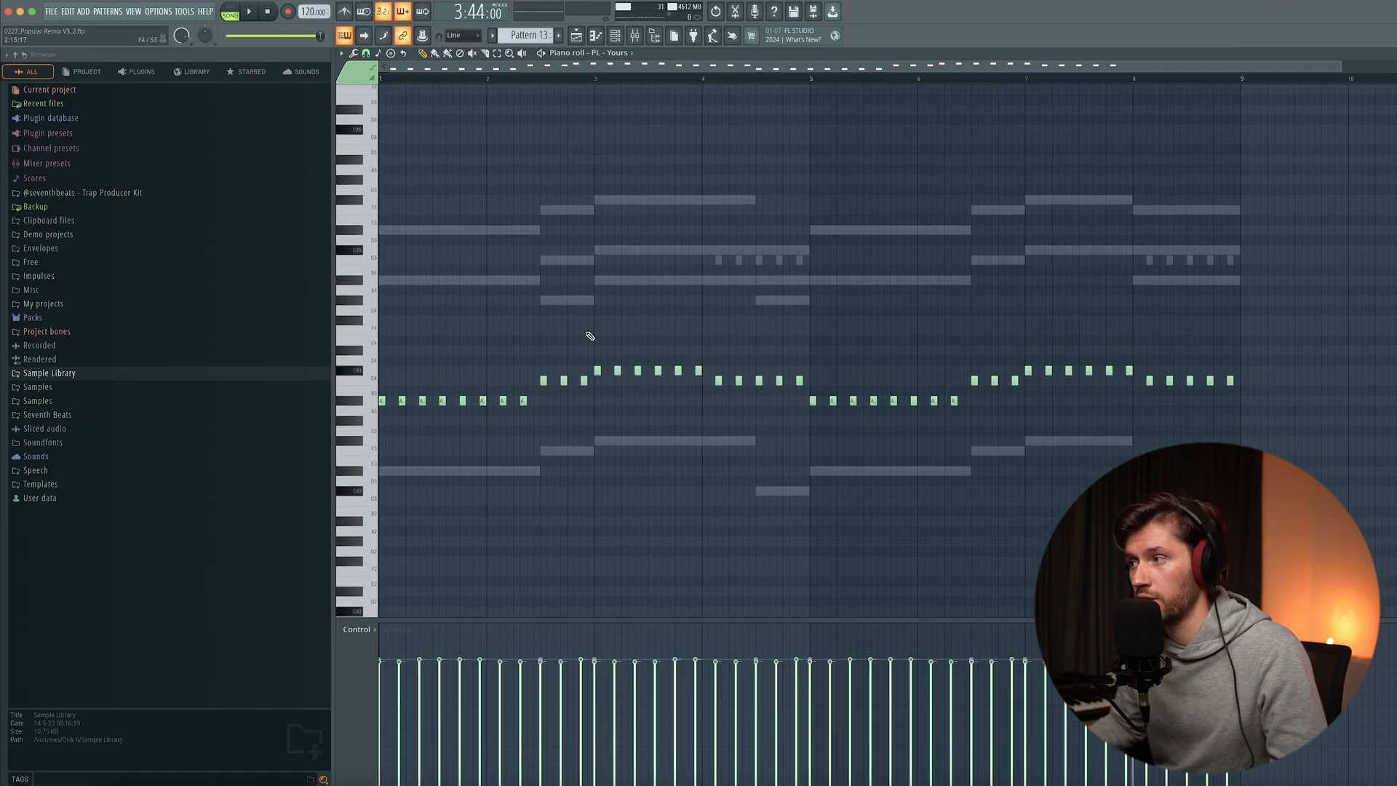
{"action": "key", "text": "space"}
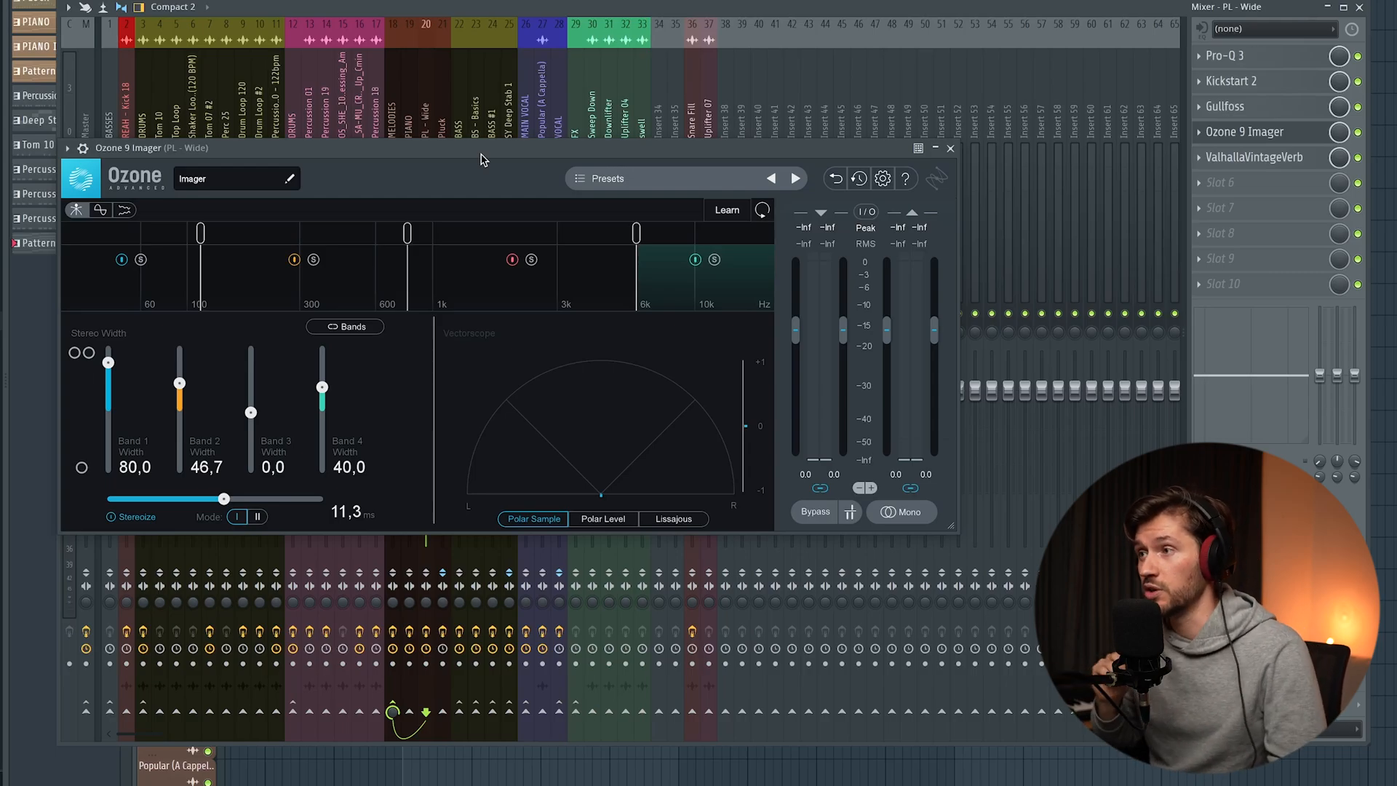
Look through the Ozone 9 Imager presets on the PL - Wide insert, close the list and audition the mix
{"action": "left_click", "coordinate": [613, 179]}
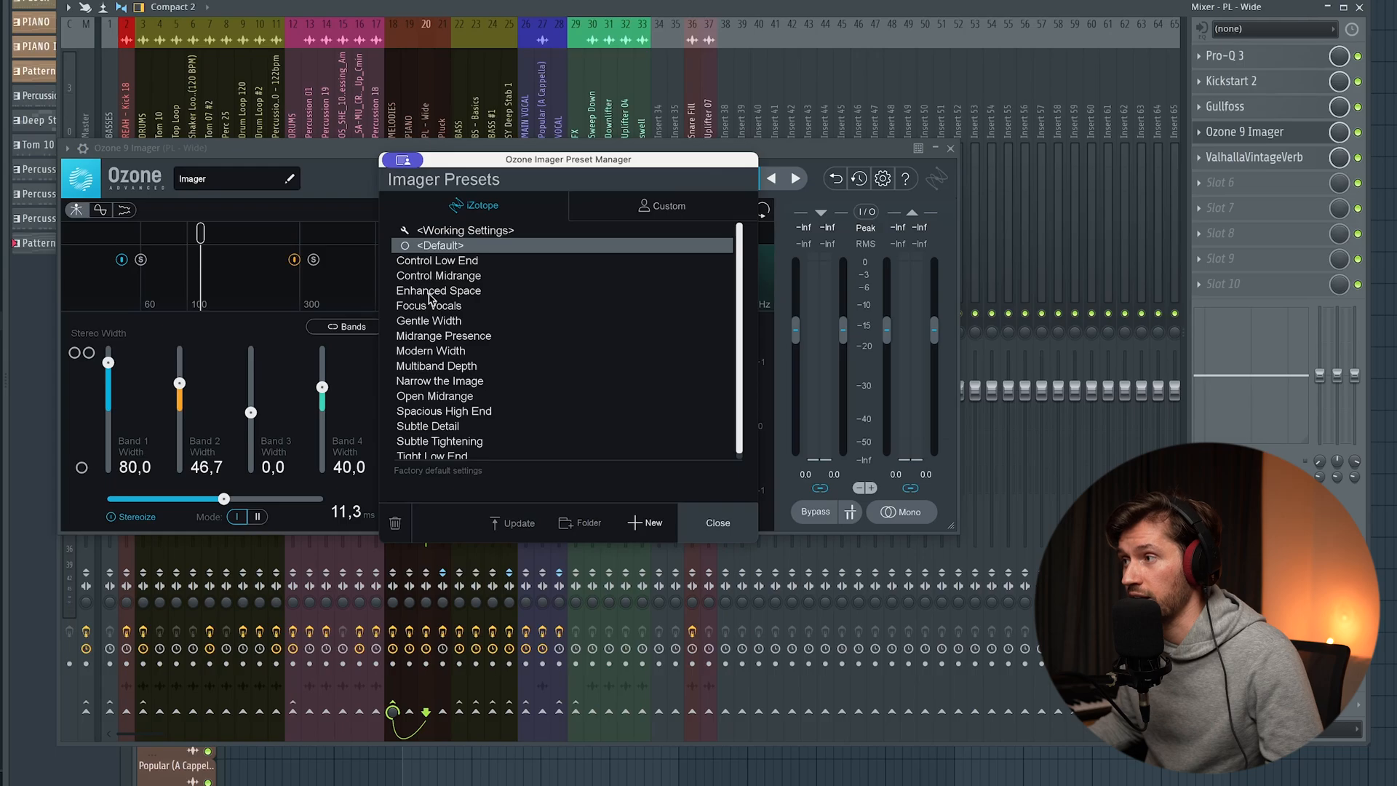
{"action": "left_click", "coordinate": [718, 522]}
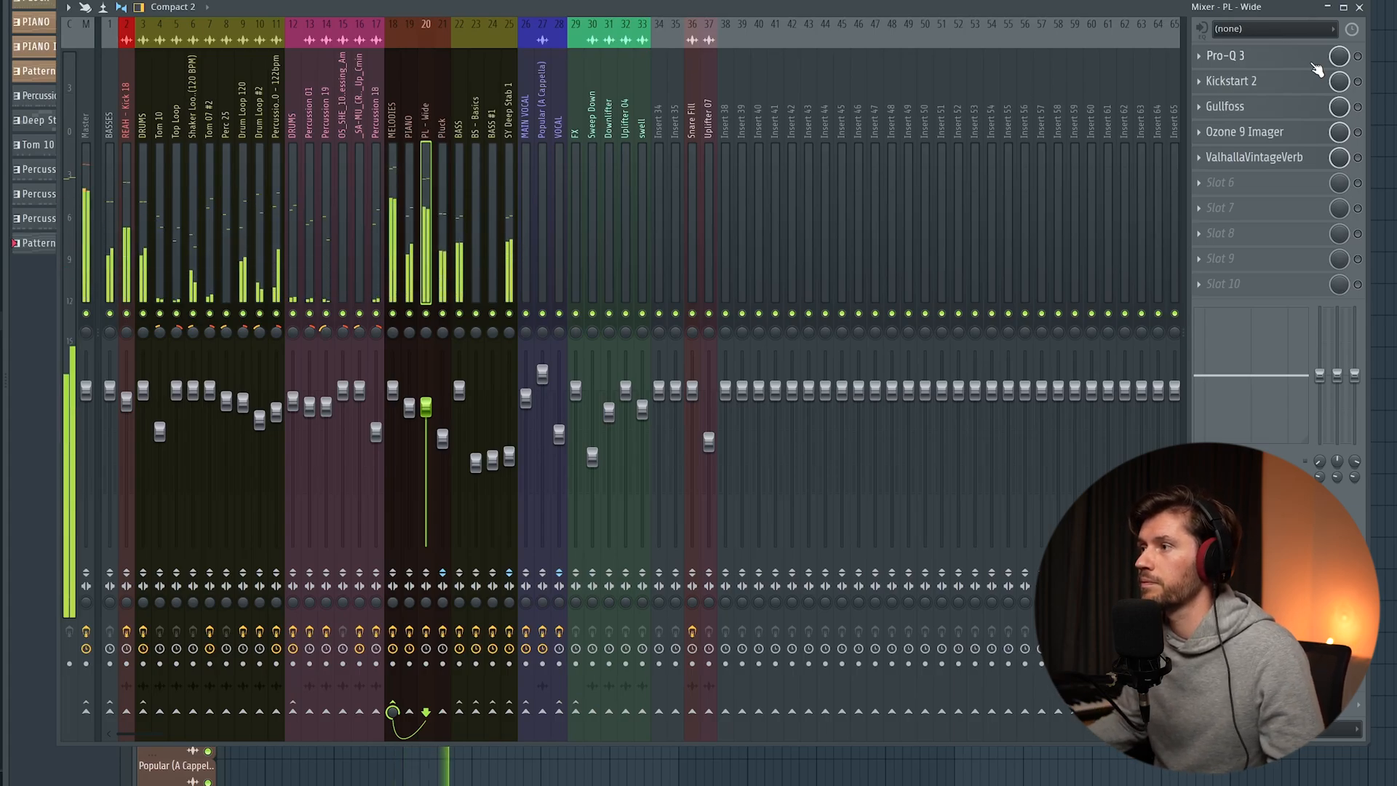
{"action": "key", "text": "space"}
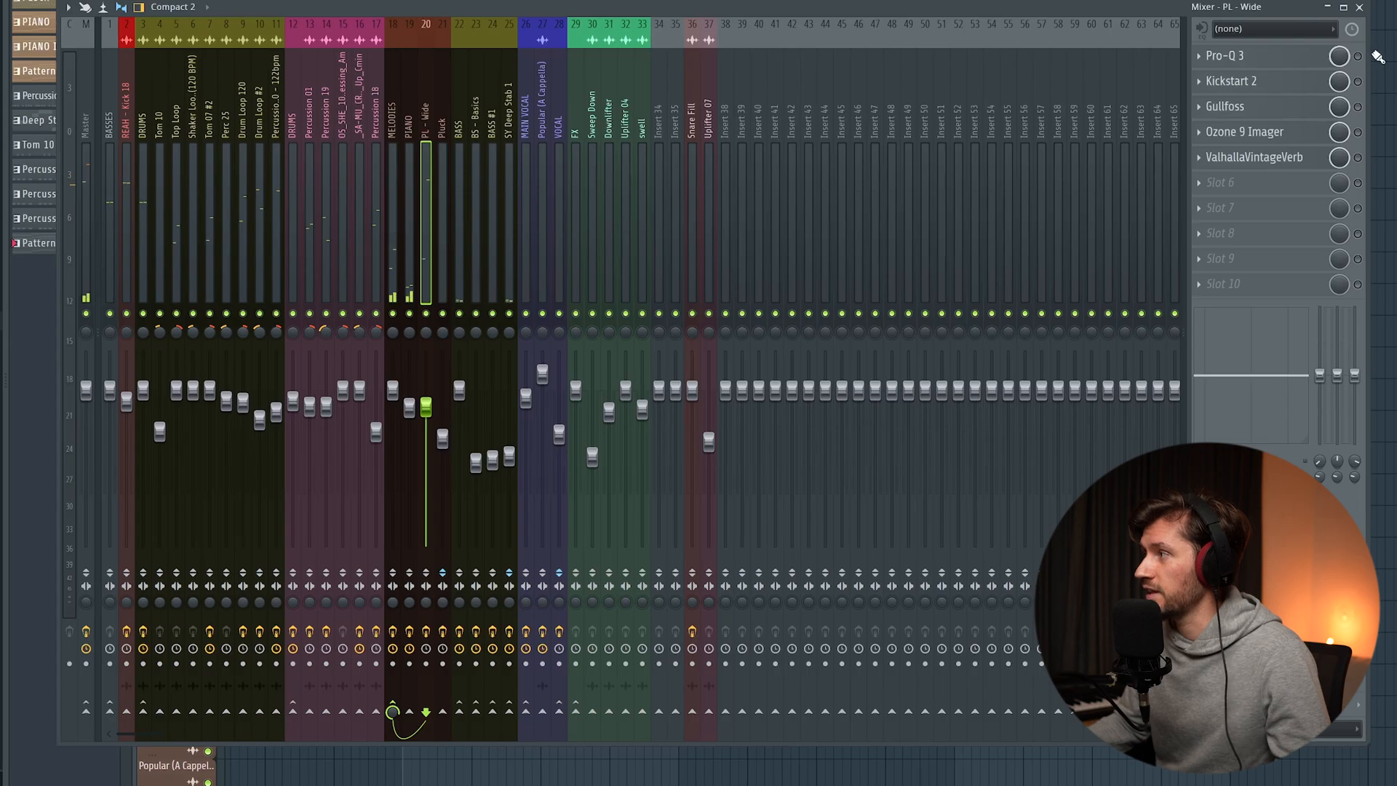
{"action": "key", "text": "space"}
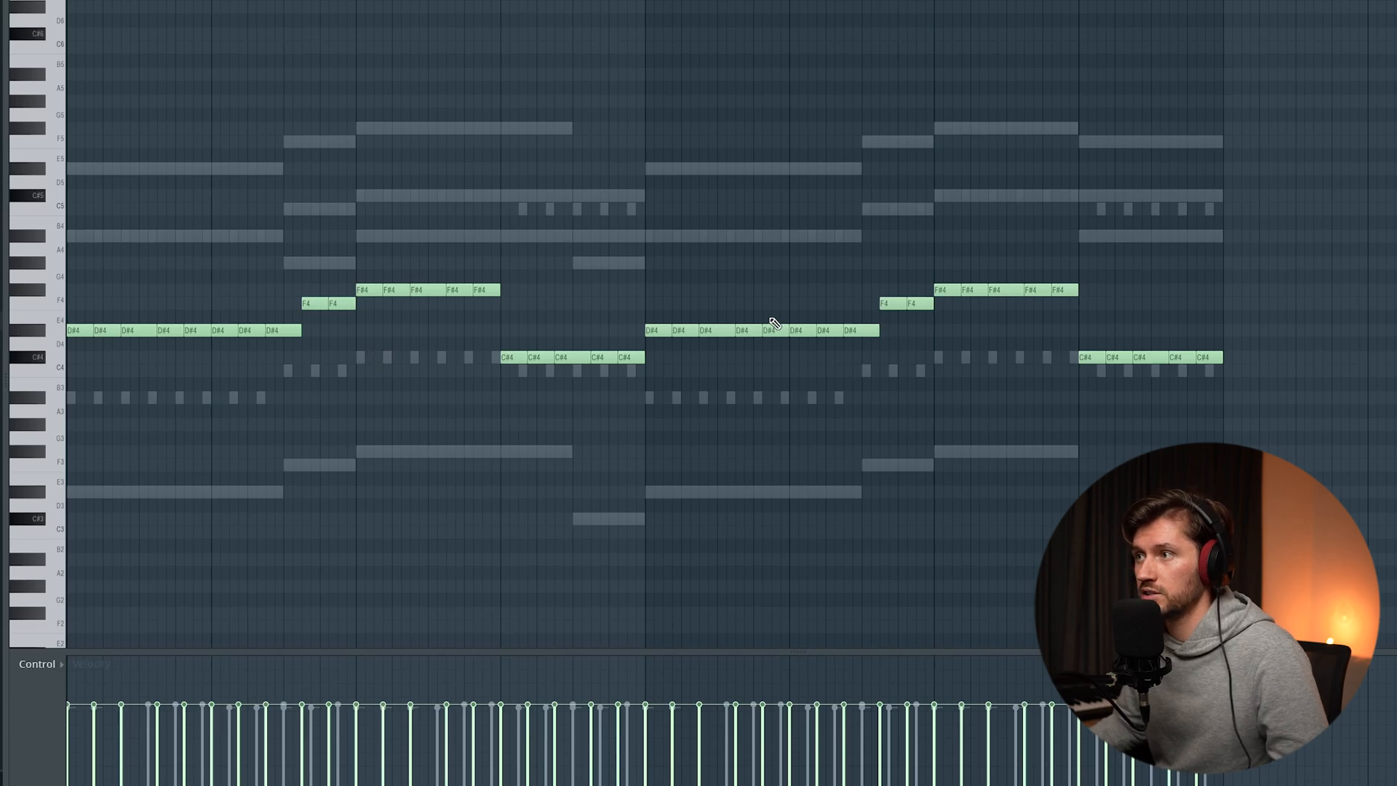
Play the Bass #1 line in the piano roll and stop playback
{"action": "key", "text": "space"}
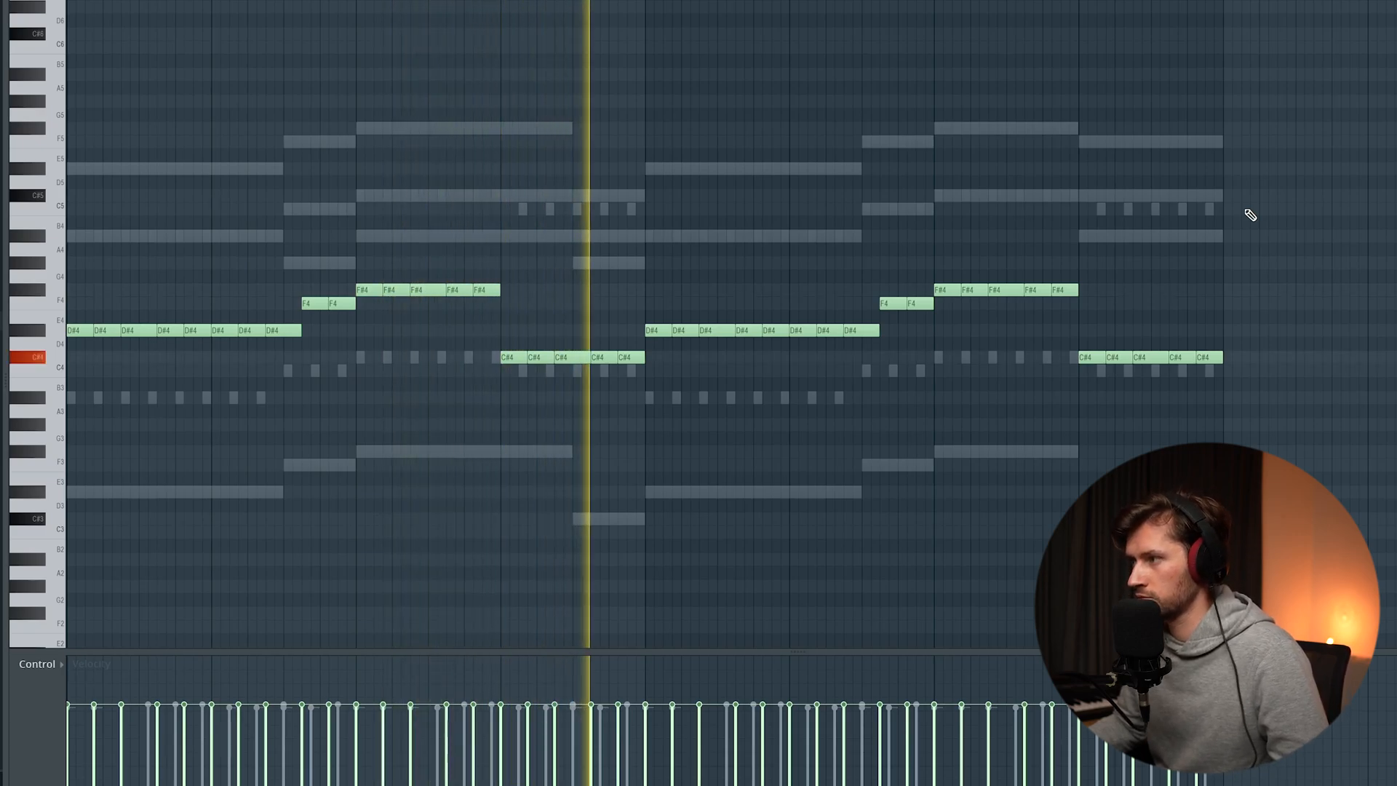
{"action": "key", "text": "space"}
Try the first four bars of the Bass #1 line one octave lower, return them to their original octave and deselect
{"action": "left_click_drag", "start_coordinate": [88, 286], "coordinate": [620, 412]}
{"action": "left_click_drag", "start_coordinate": [633, 356], "coordinate": [630, 520]}
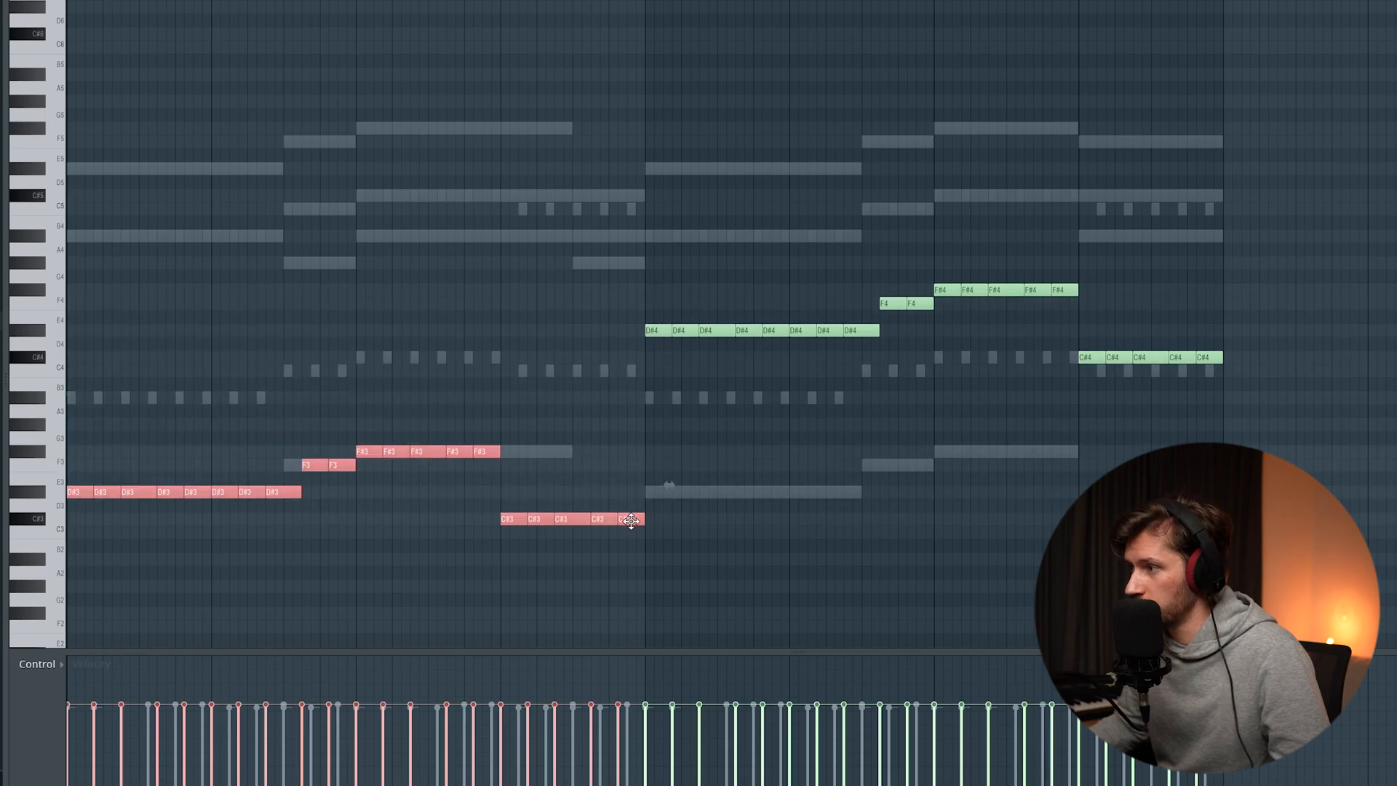
{"action": "key", "text": "ctrl+Up"}
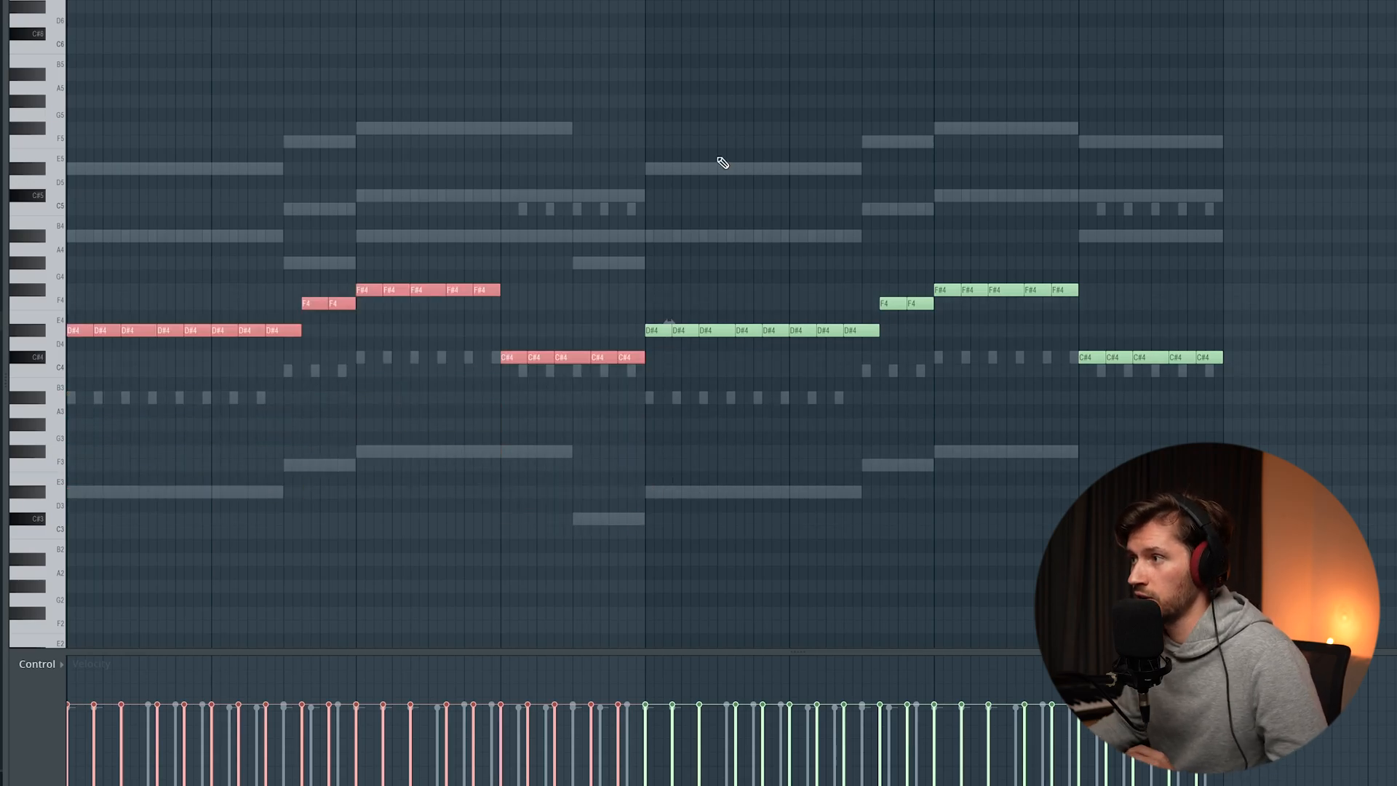
{"action": "key", "text": "ctrl+d"}
Show the channel rack, audition the bass layers, close the BS - Basics synth and review the bass notes
{"action": "key", "text": "F6"}
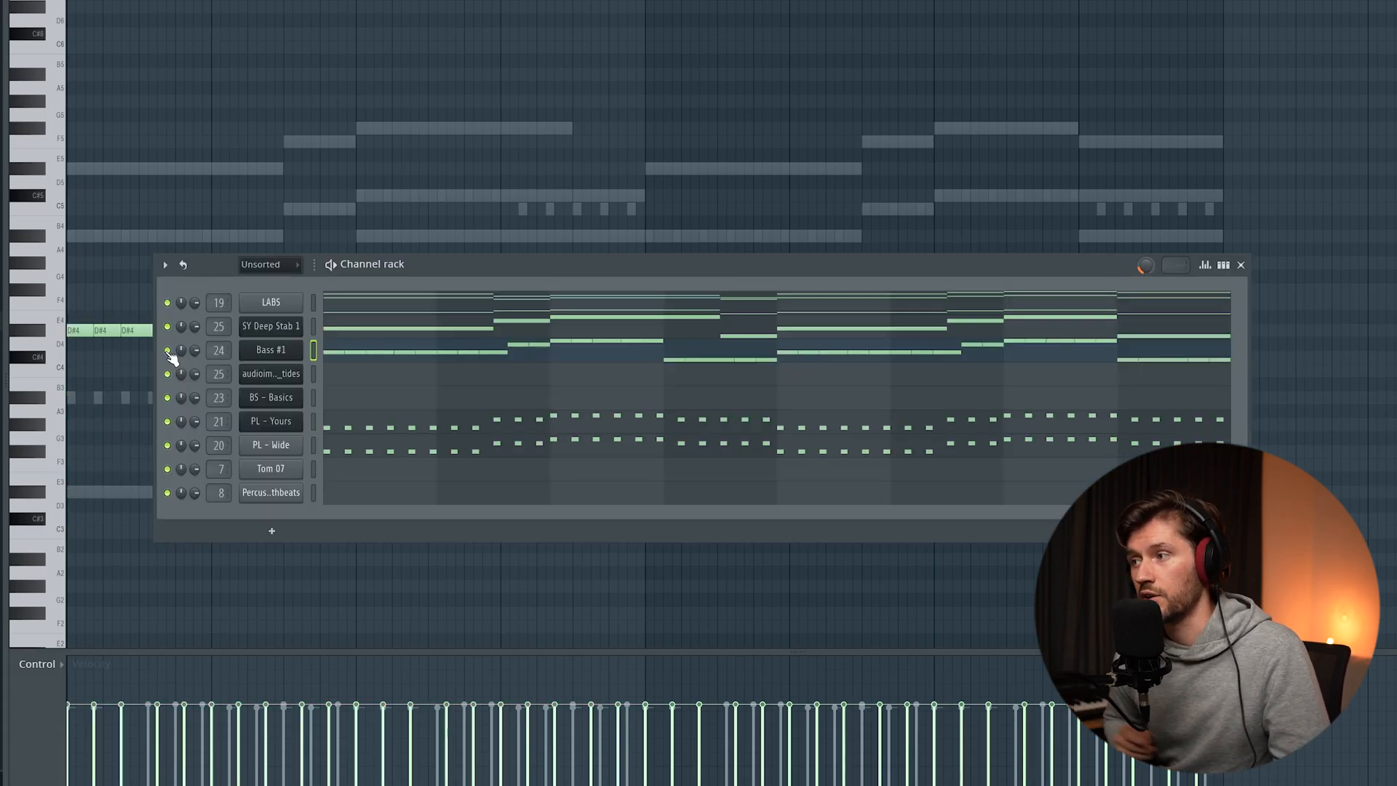
{"action": "key", "text": "space"}
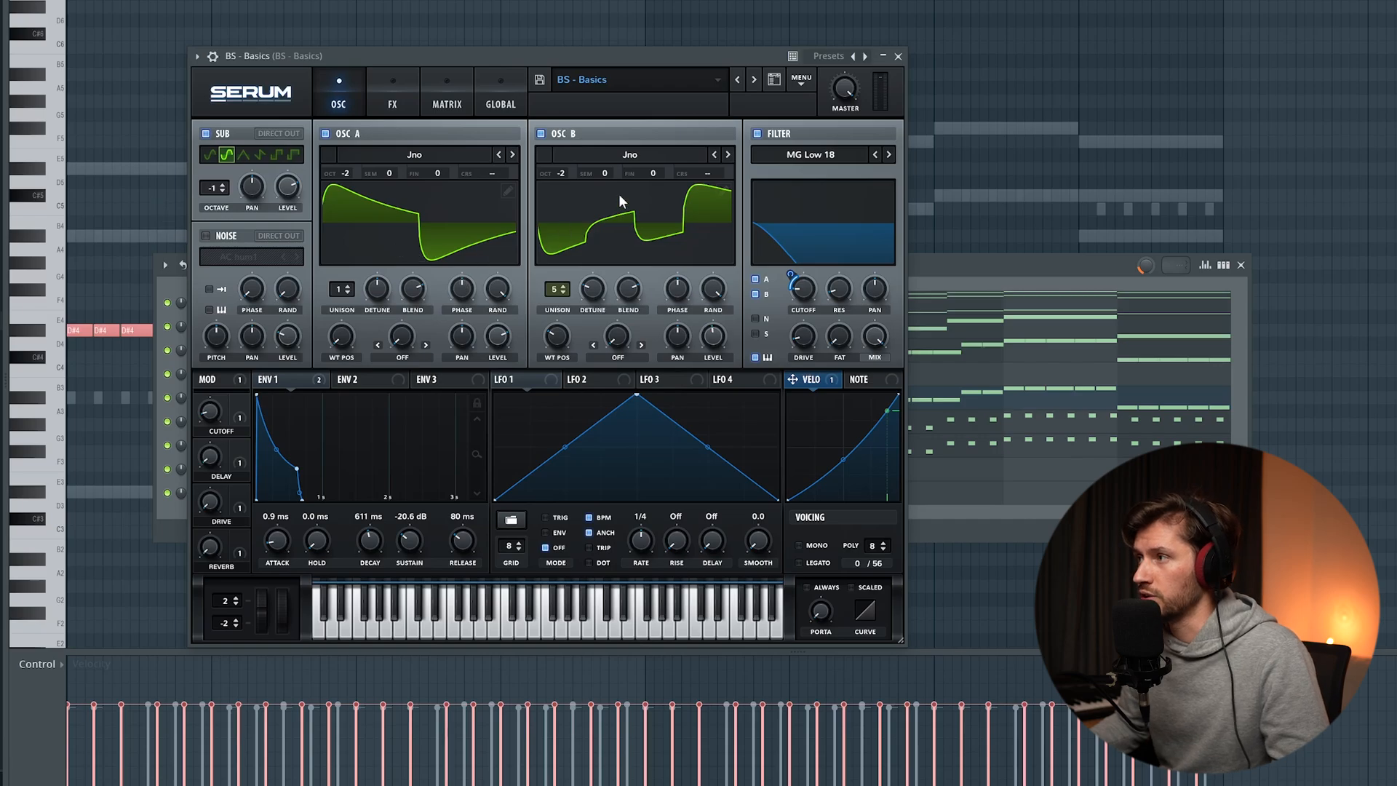
{"action": "left_click", "coordinate": [898, 56]}
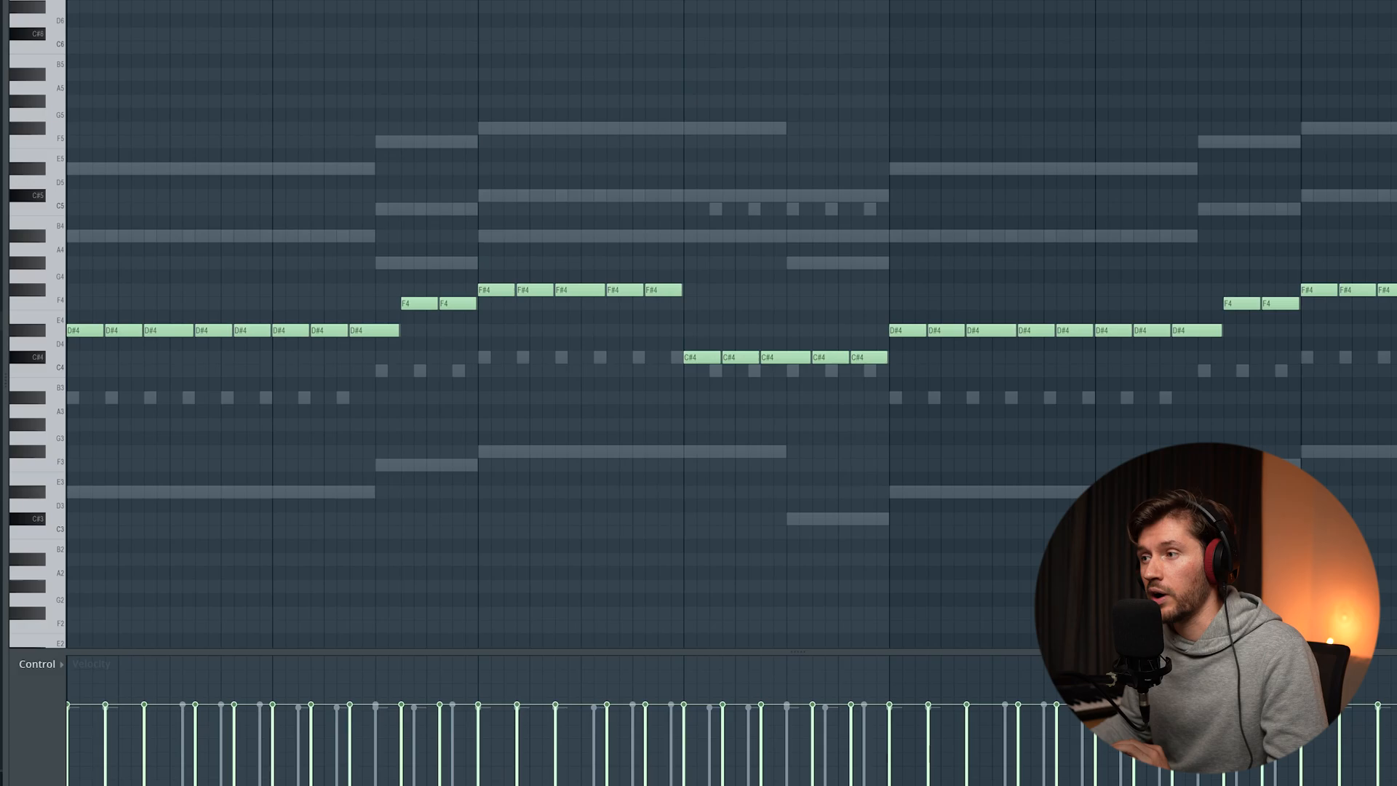
{"action": "left_click_drag", "start_coordinate": [1006, 2], "coordinate": [191, 76]}
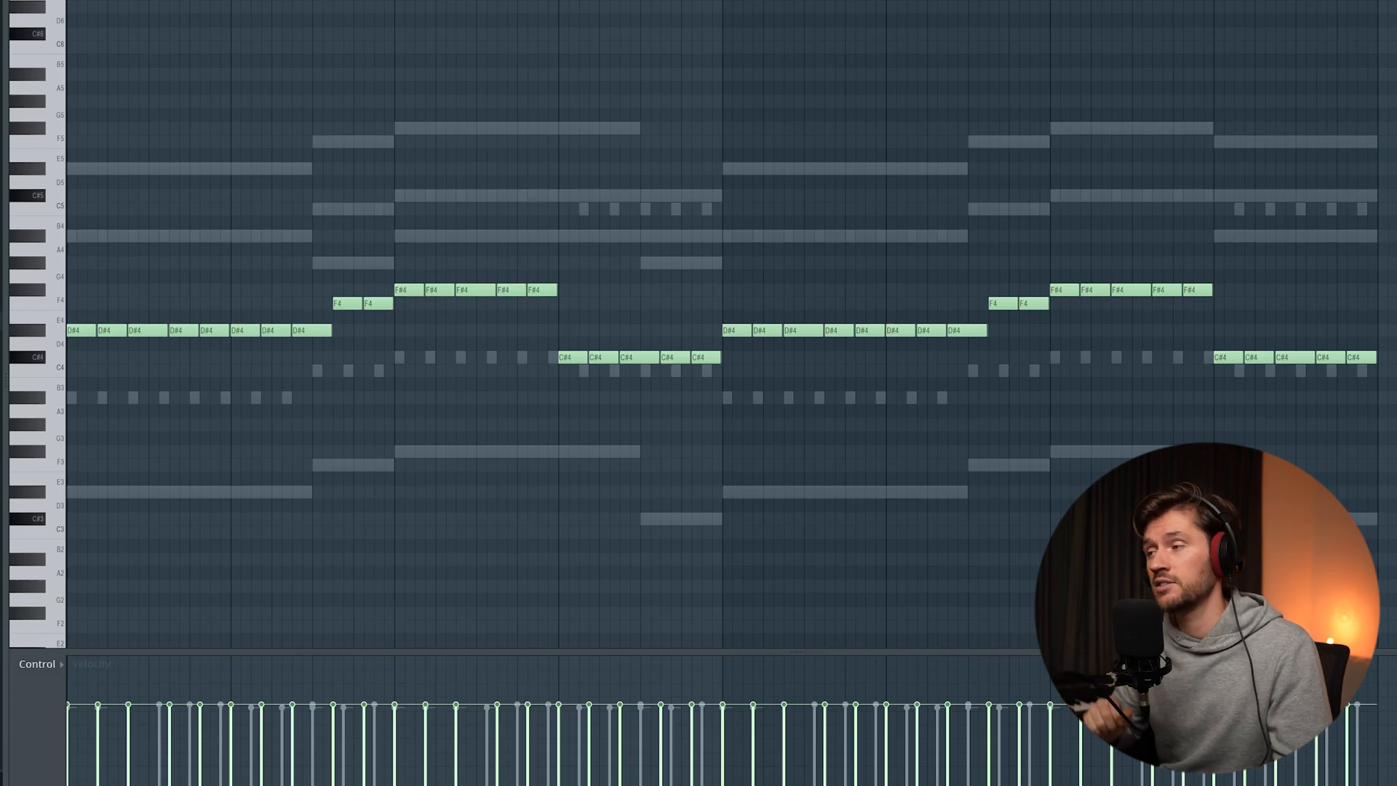
{"action": "key", "text": "space"}
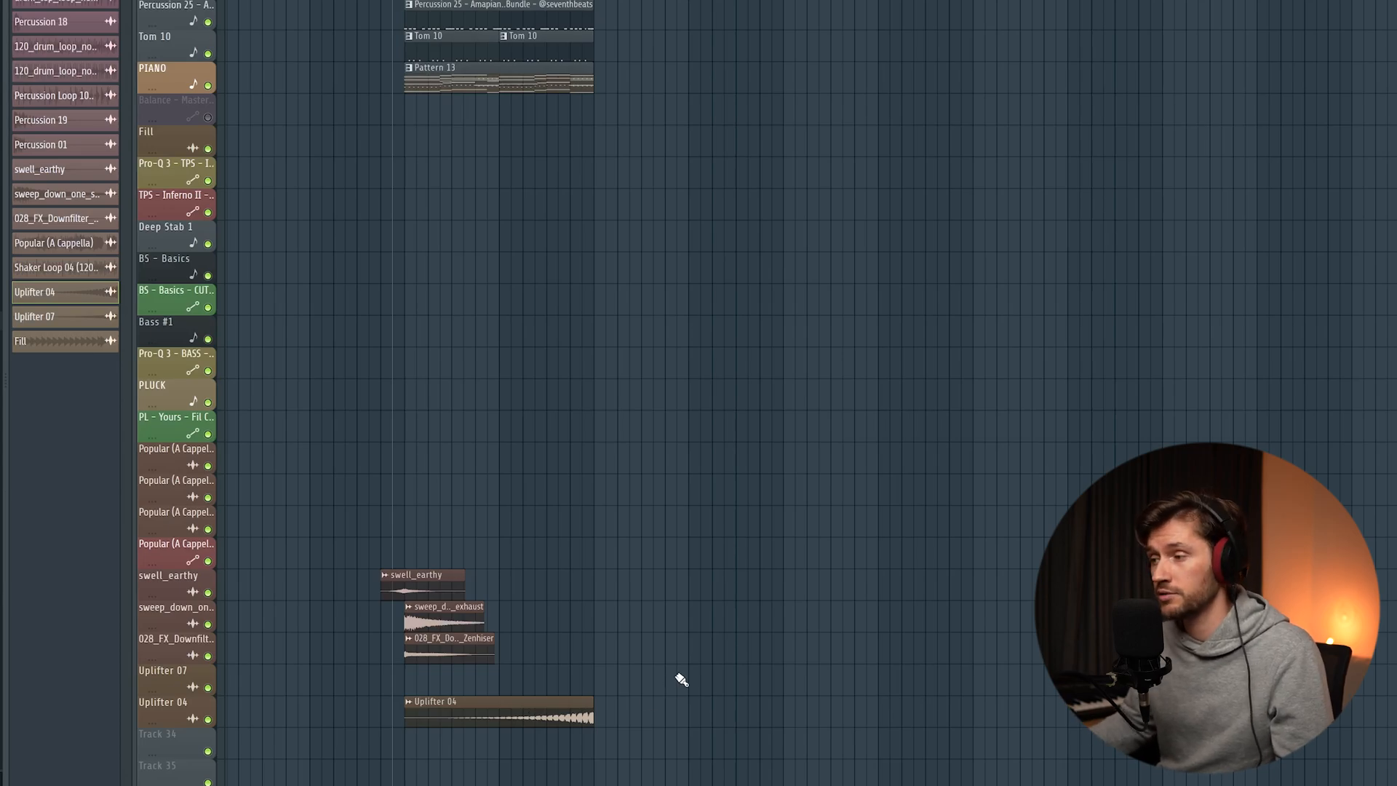
Play the arrangement, move the playhead close to the end of the Pattern 13 clip and play from there
{"action": "key", "text": "space"}
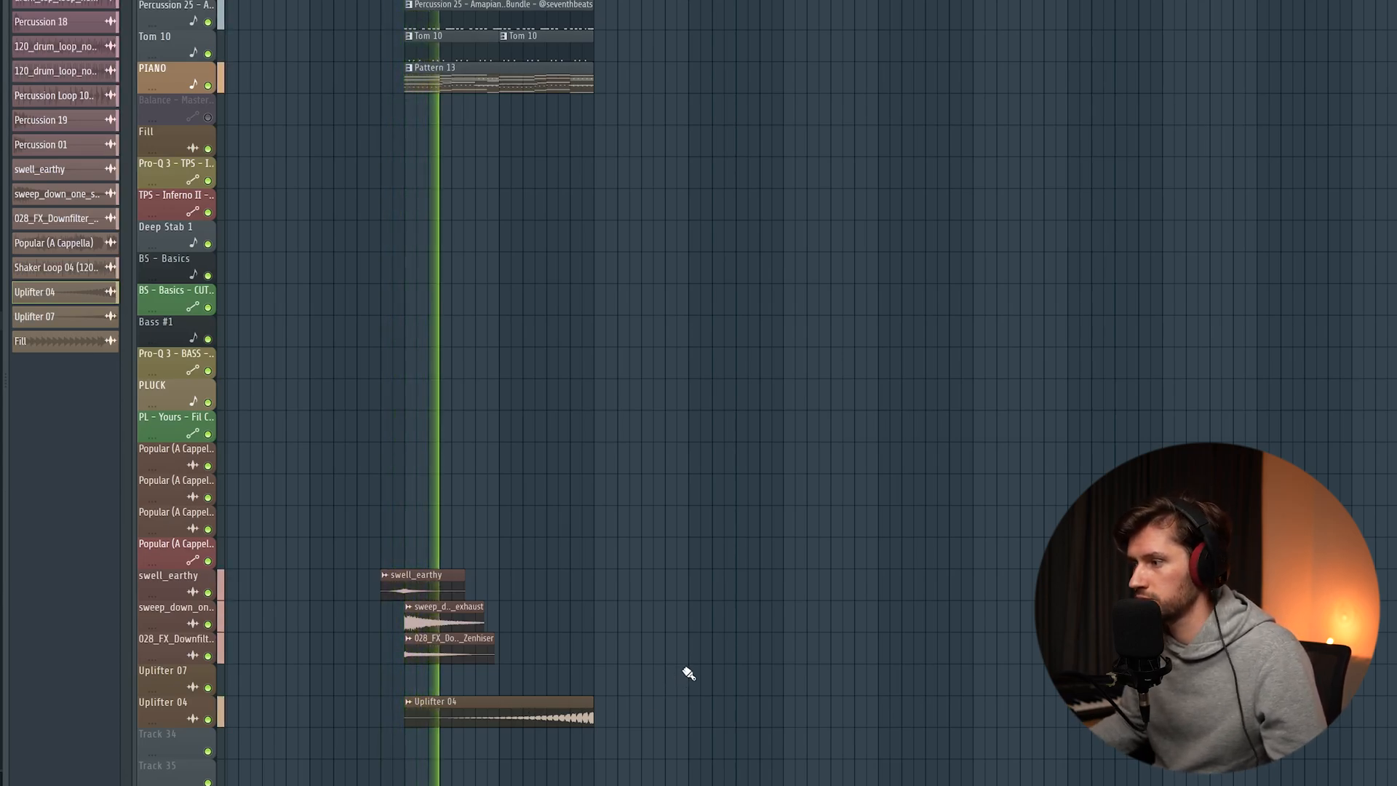
{"action": "key", "text": "space"}
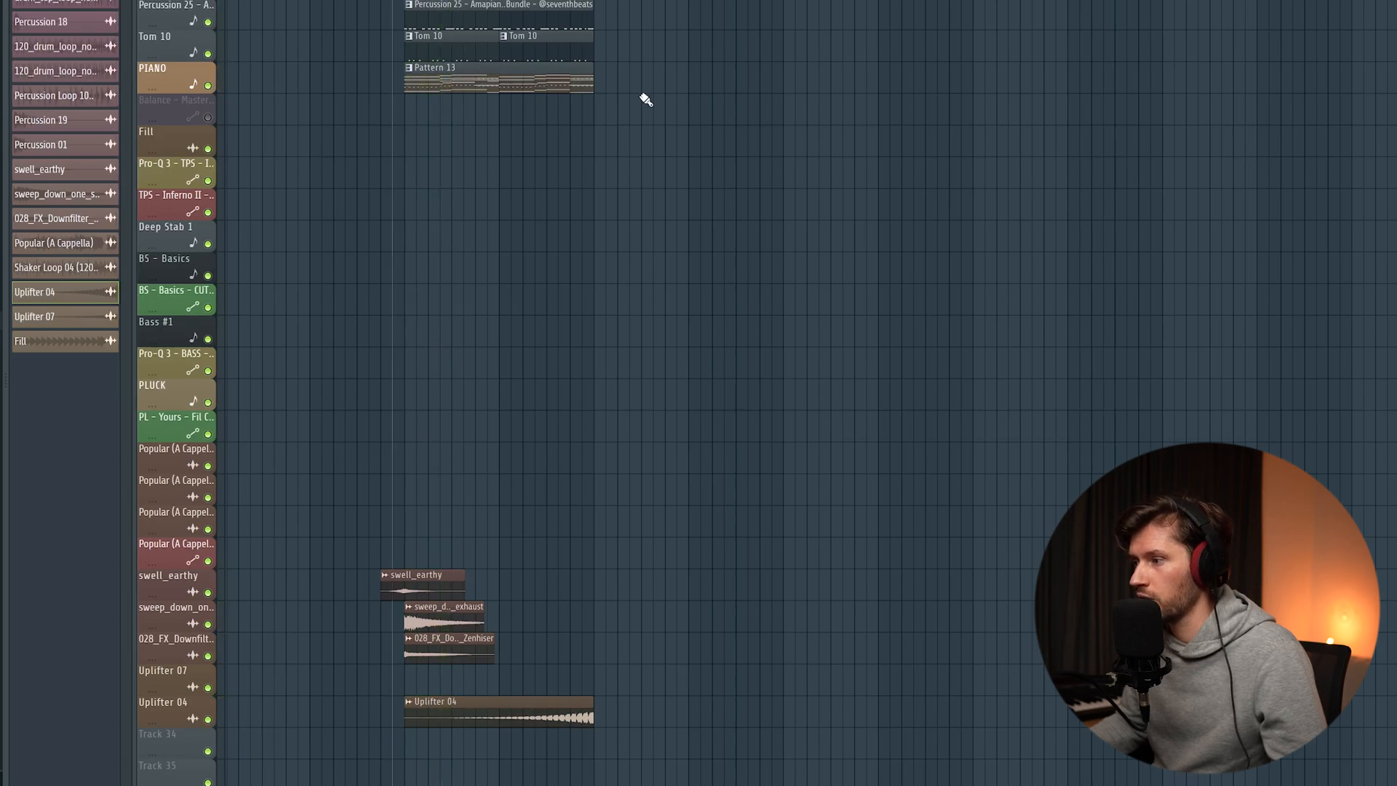
{"action": "left_click", "coordinate": [570, 1]}
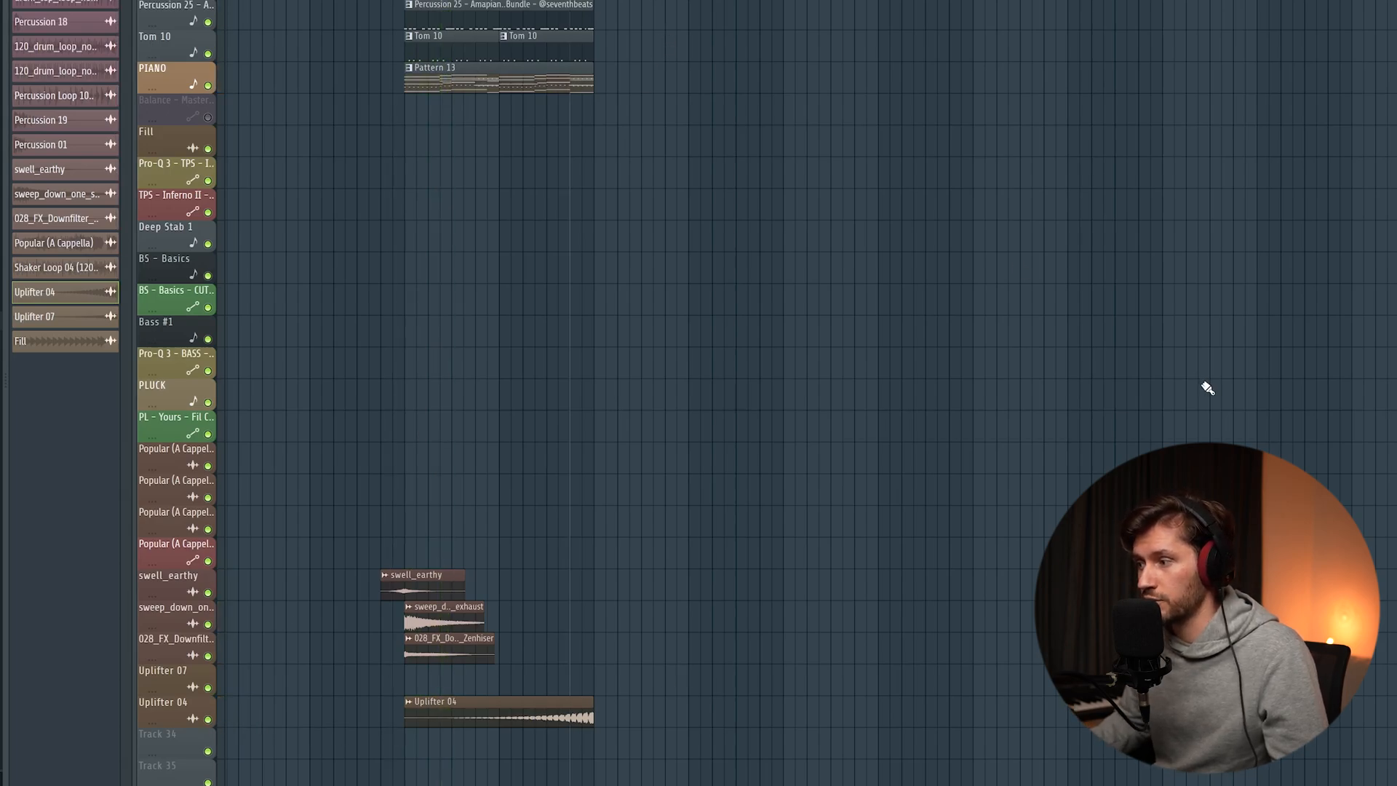
{"action": "key", "text": "space"}
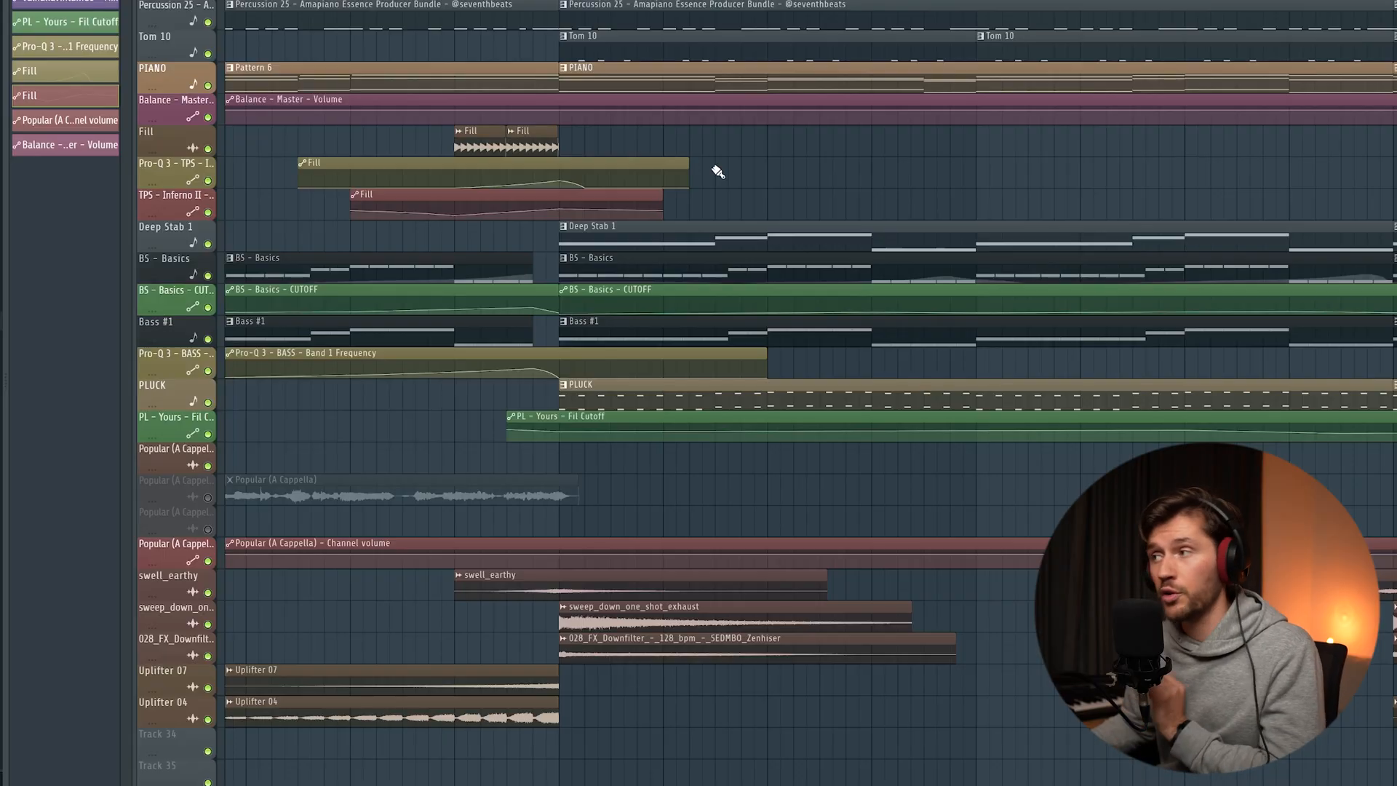
Solo the Fill track together with its two automation tracks and select the time range around the fill
{"action": "right_click", "coordinate": [207, 148]}
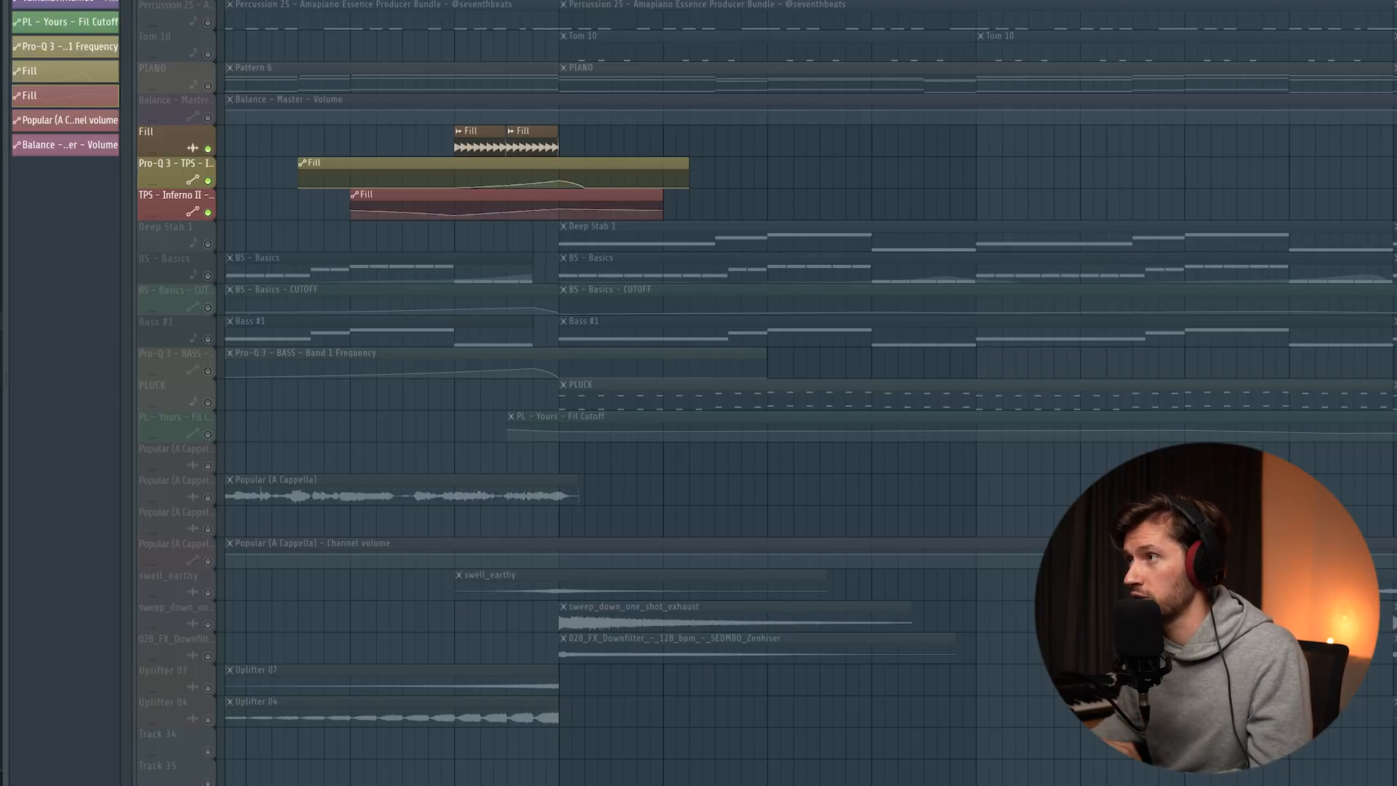
{"action": "key", "text": "ctrl+a"}
{"action": "left_click", "coordinate": [801, 160]}
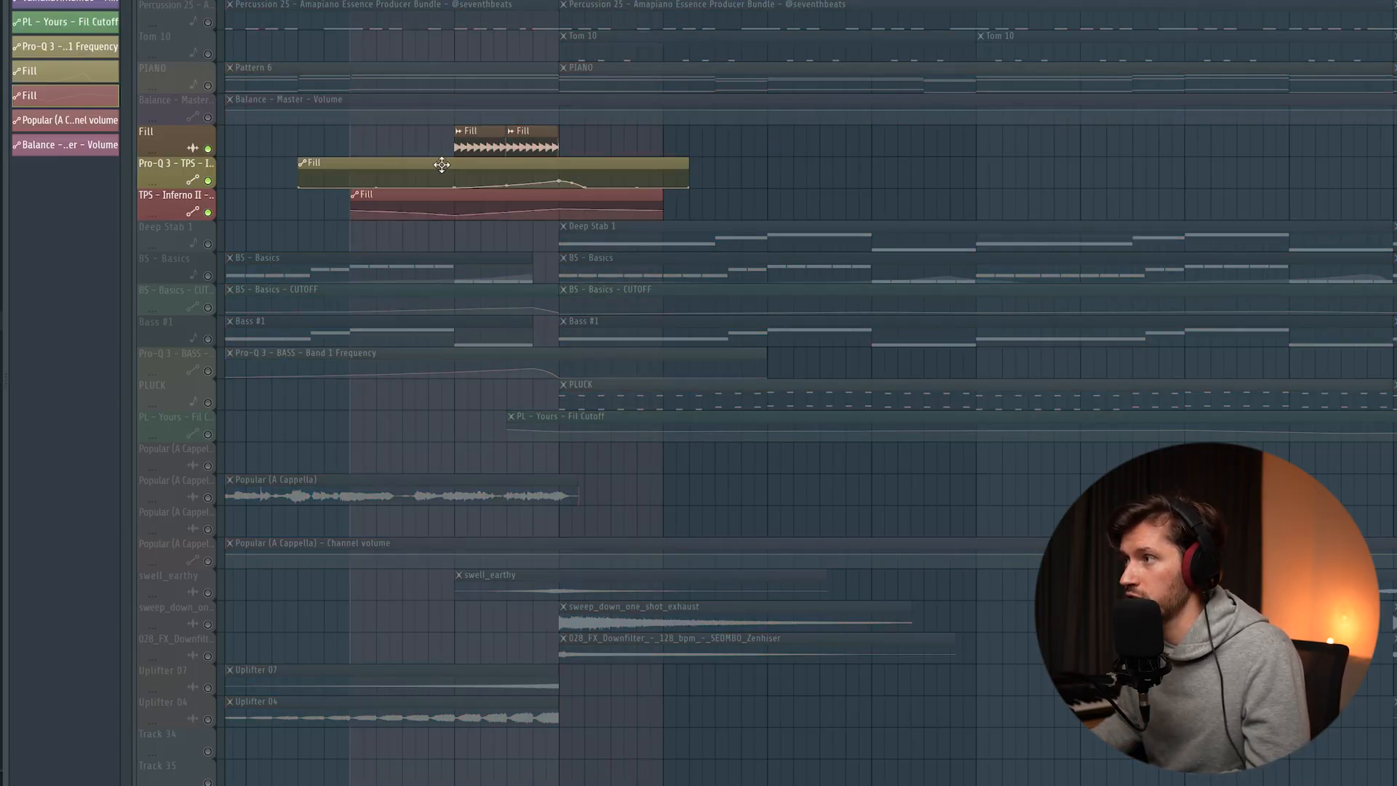
Open the Fill sample's channel settings, create an automation clip for its volume, and delete that clip from the playlist
{"action": "double_click", "coordinate": [472, 141]}
{"action": "left_click_drag", "start_coordinate": [1059, 131], "coordinate": [469, 307]}
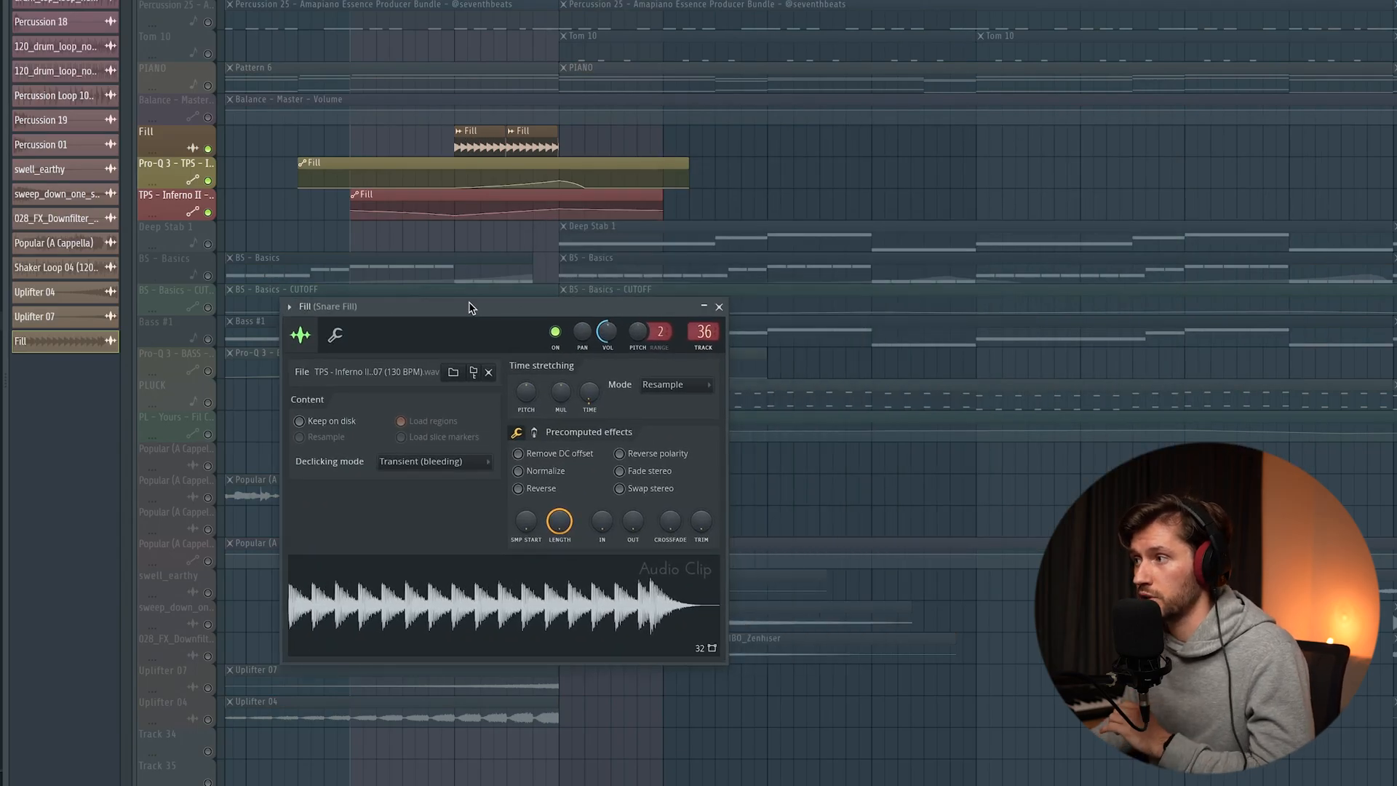
{"action": "right_click", "coordinate": [610, 338]}
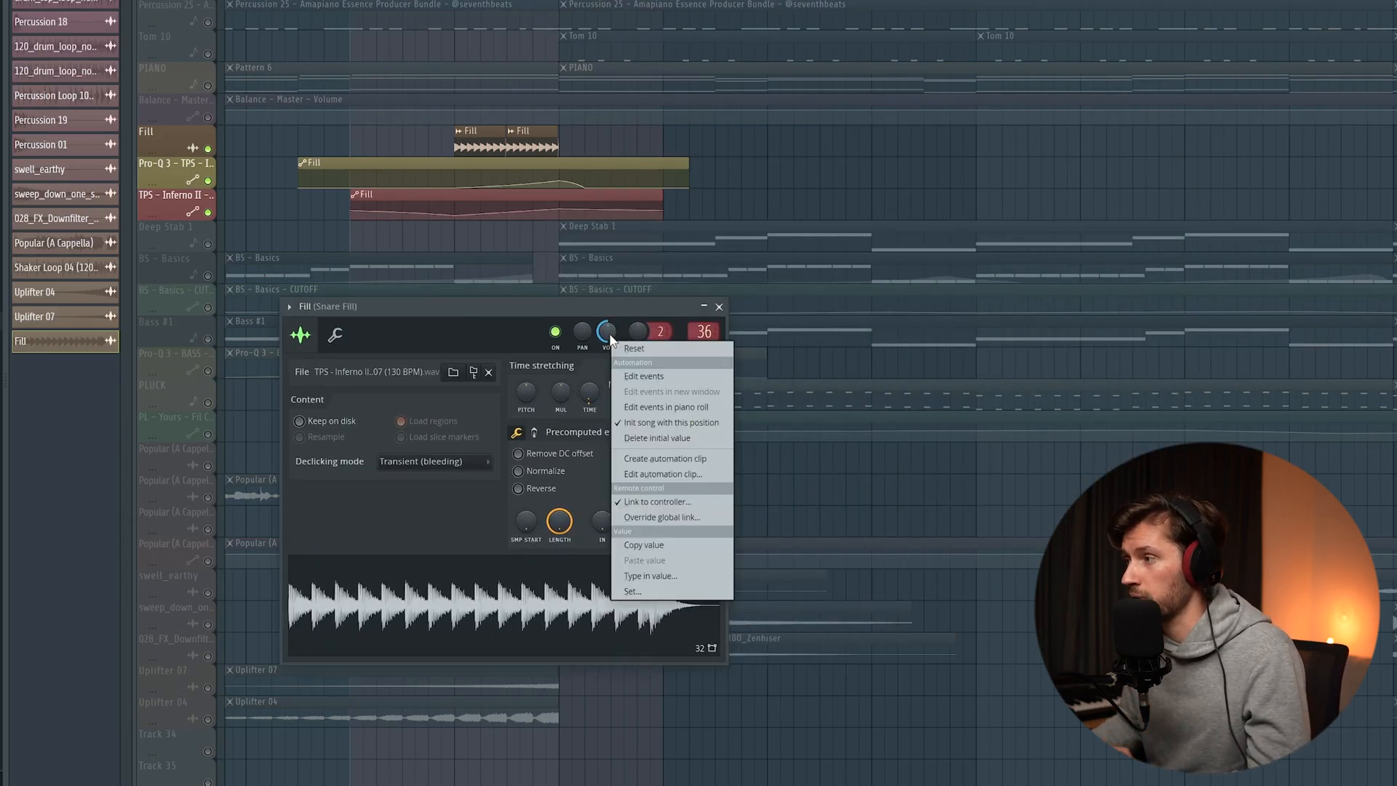
{"action": "left_click", "coordinate": [647, 460]}
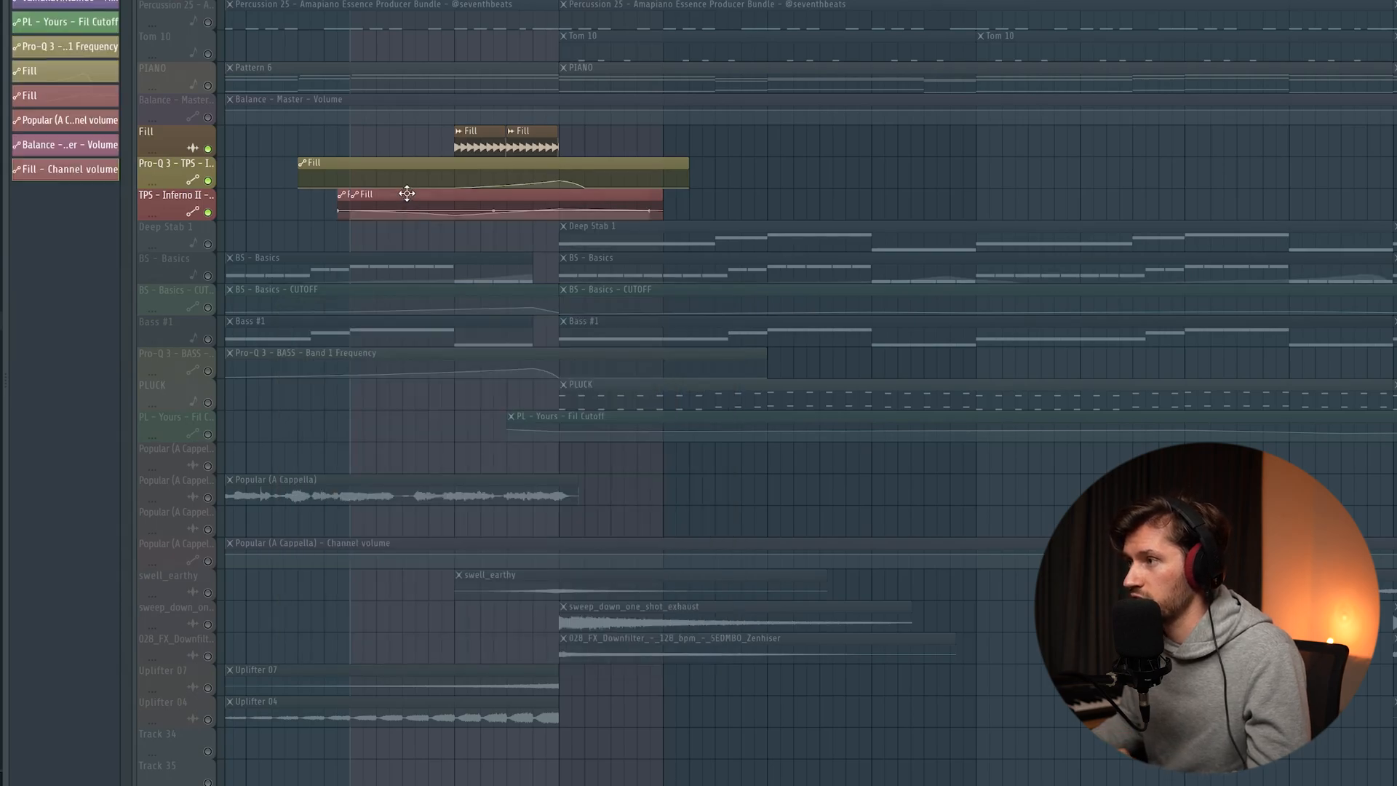
{"action": "right_click", "coordinate": [382, 226]}
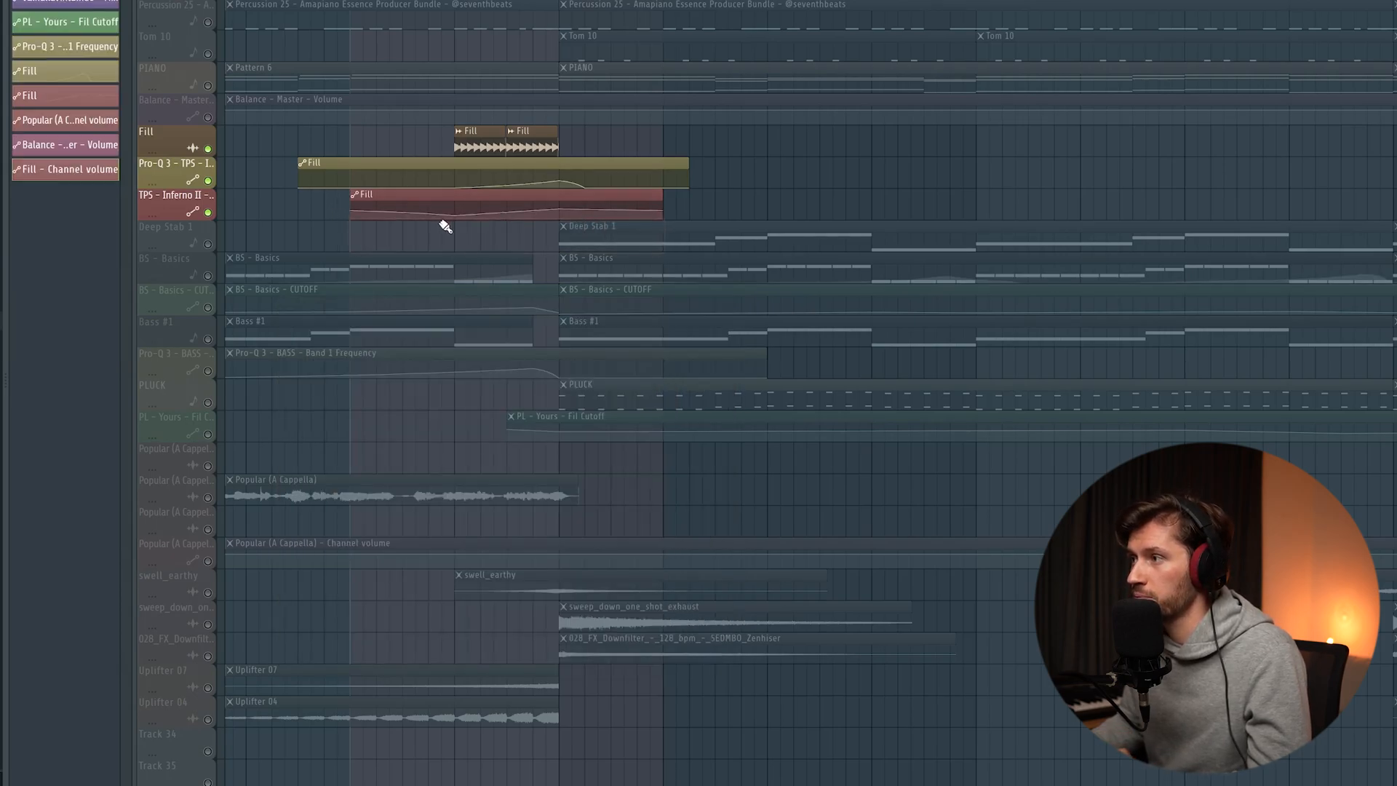
Show the options for the last tweaked parameter with the Snare Fill's Pro-Q 3 low cut open
{"action": "scroll", "coordinate": [698, 396], "scroll_direction": "up", "scroll_amount": 4}
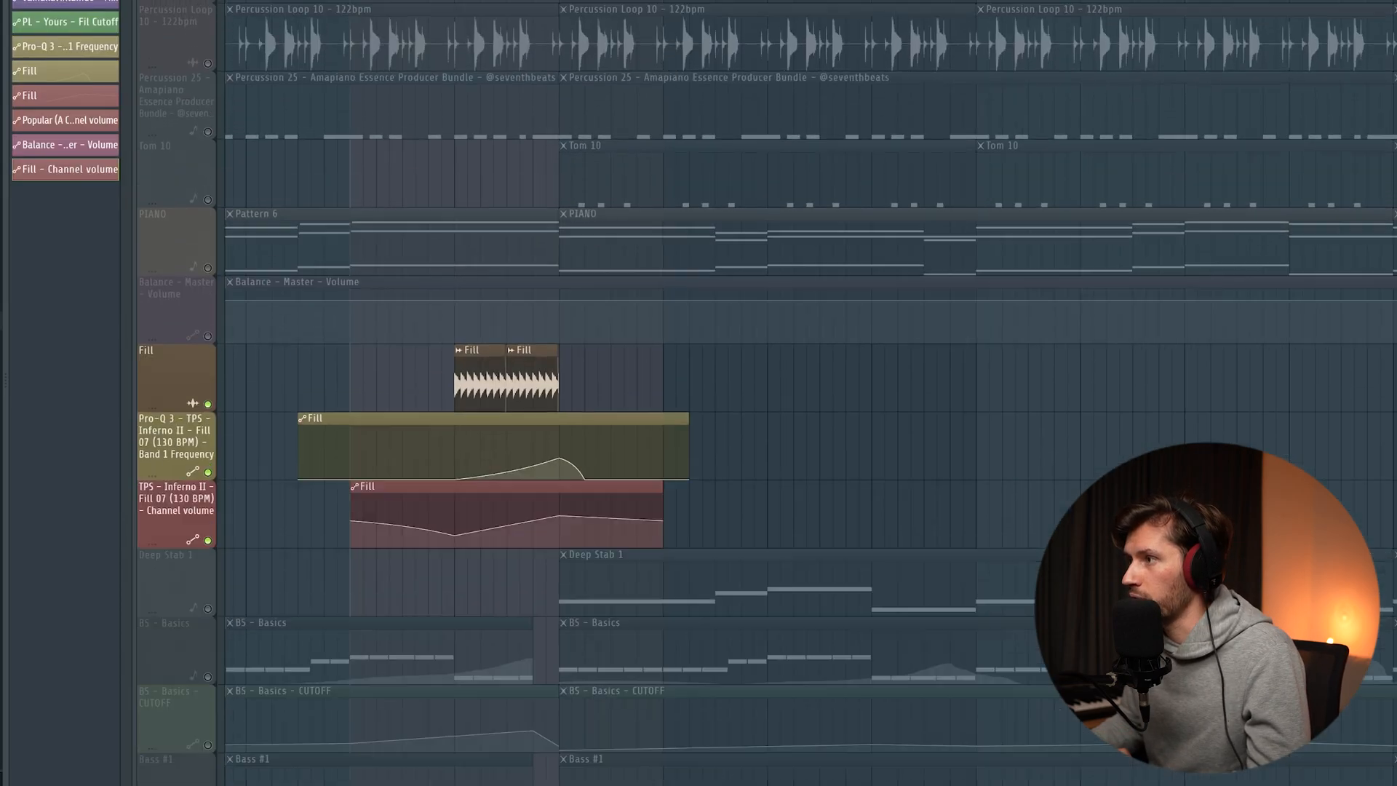
{"action": "scroll", "coordinate": [699, 396], "scroll_direction": "down", "scroll_amount": 3}
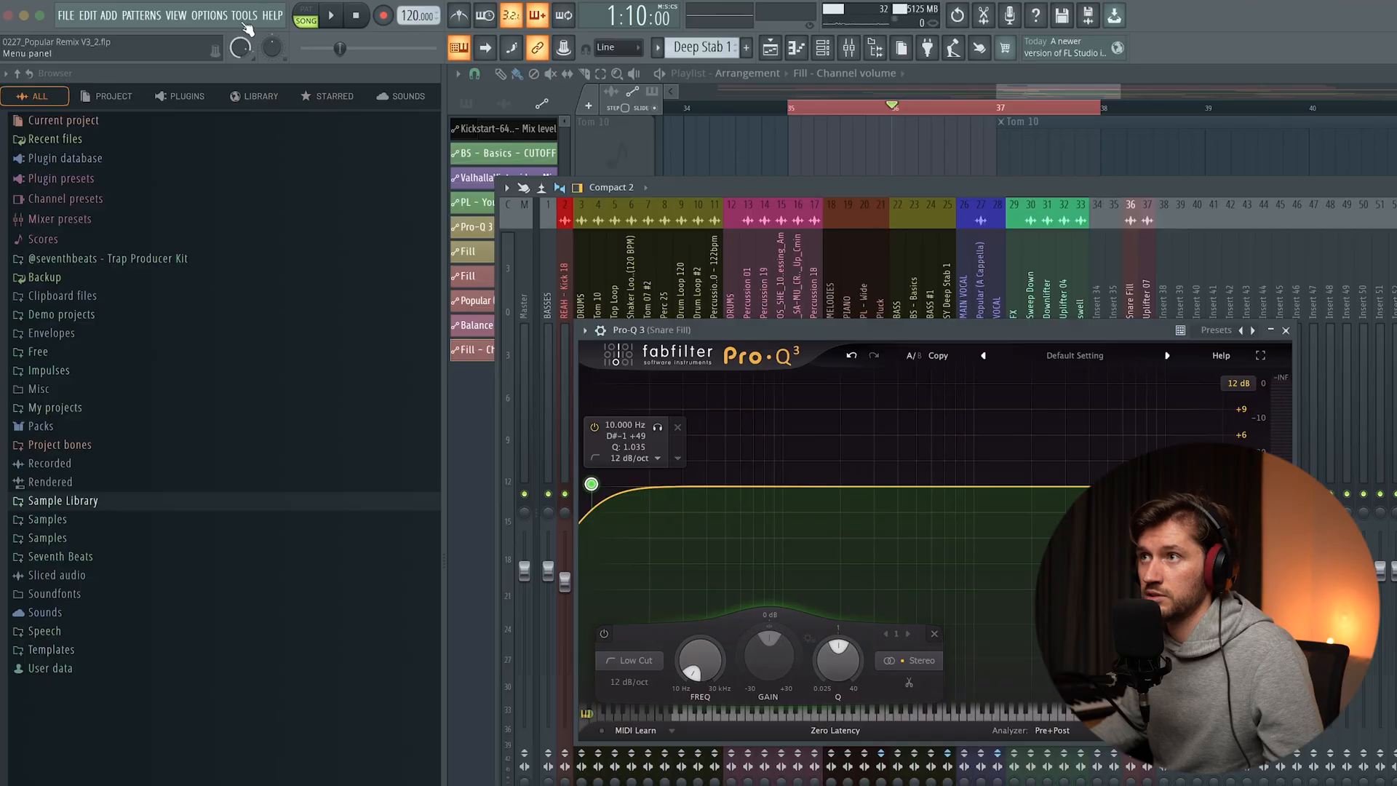
{"action": "left_click", "coordinate": [244, 14]}
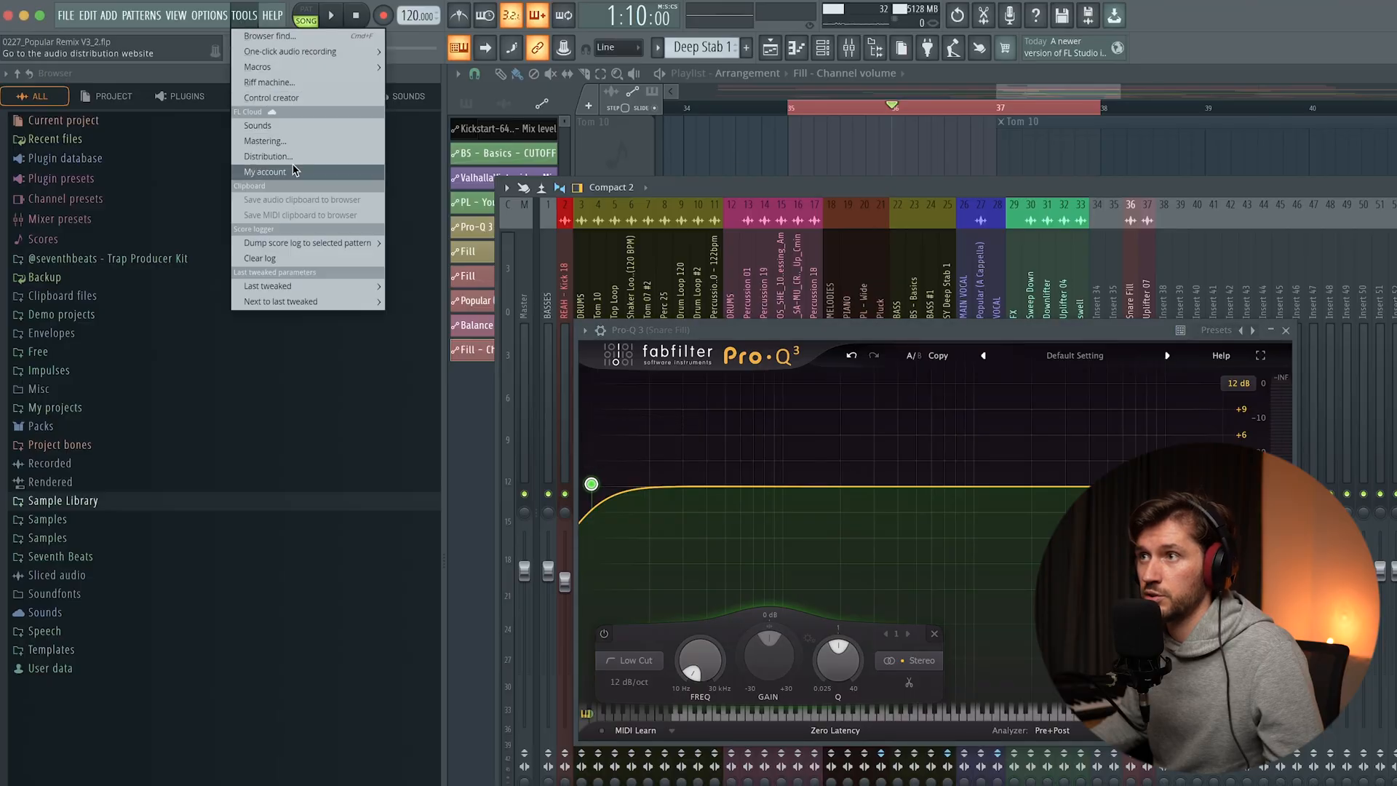
{"action": "mouse_move", "coordinate": [304, 286]}
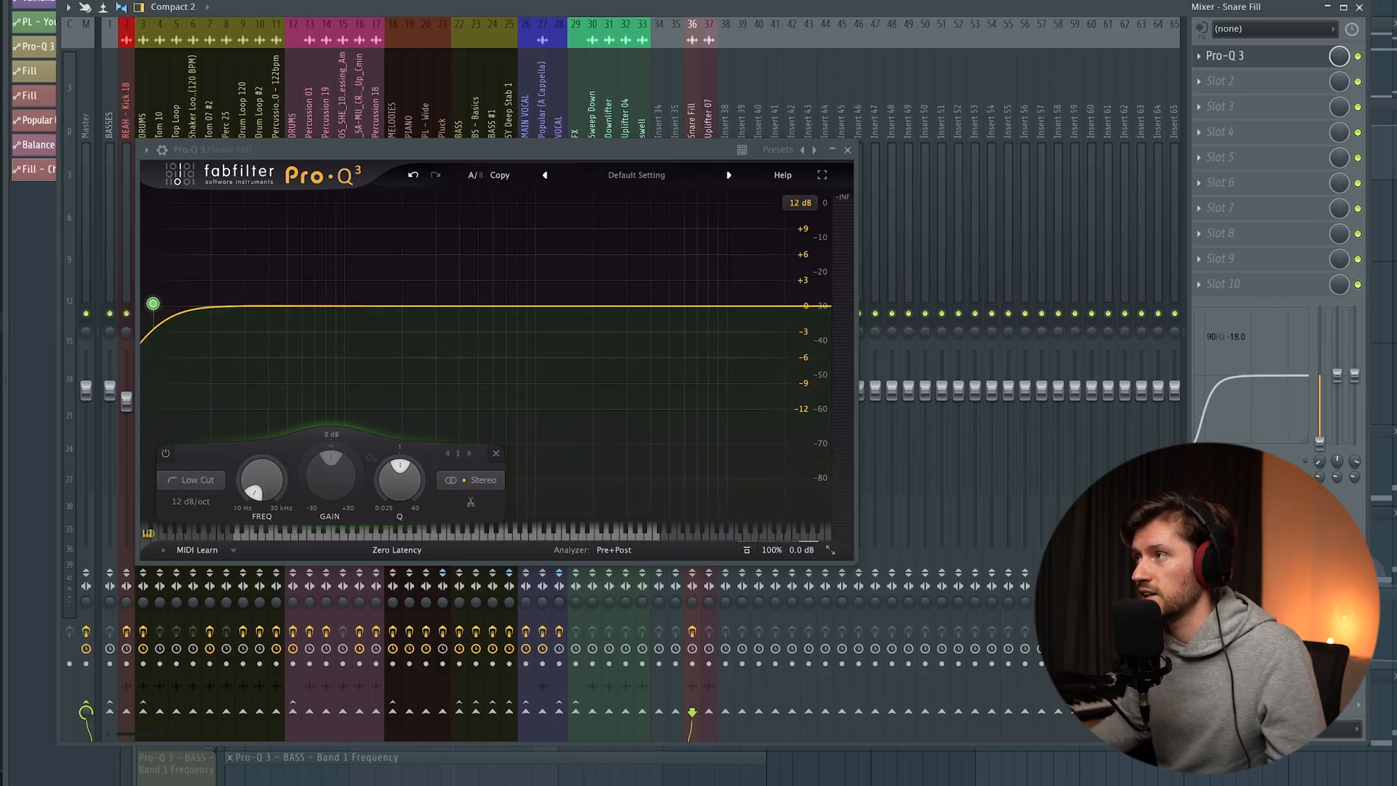
Play the fill while watching the Snare Fill's Pro-Q 3 low cut sweep, and play the arrangement with all tracks visible
{"action": "key", "text": "space"}
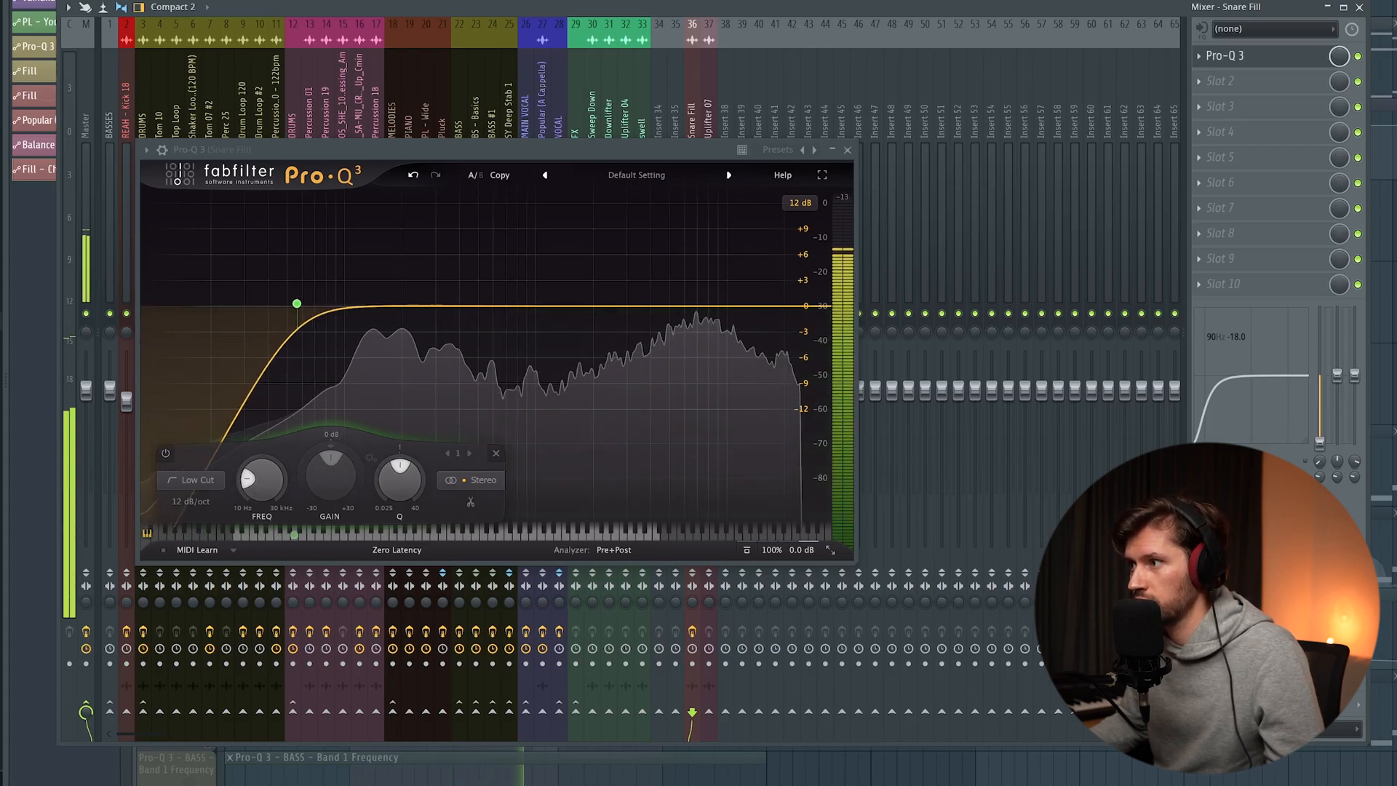
{"action": "key", "text": "space"}
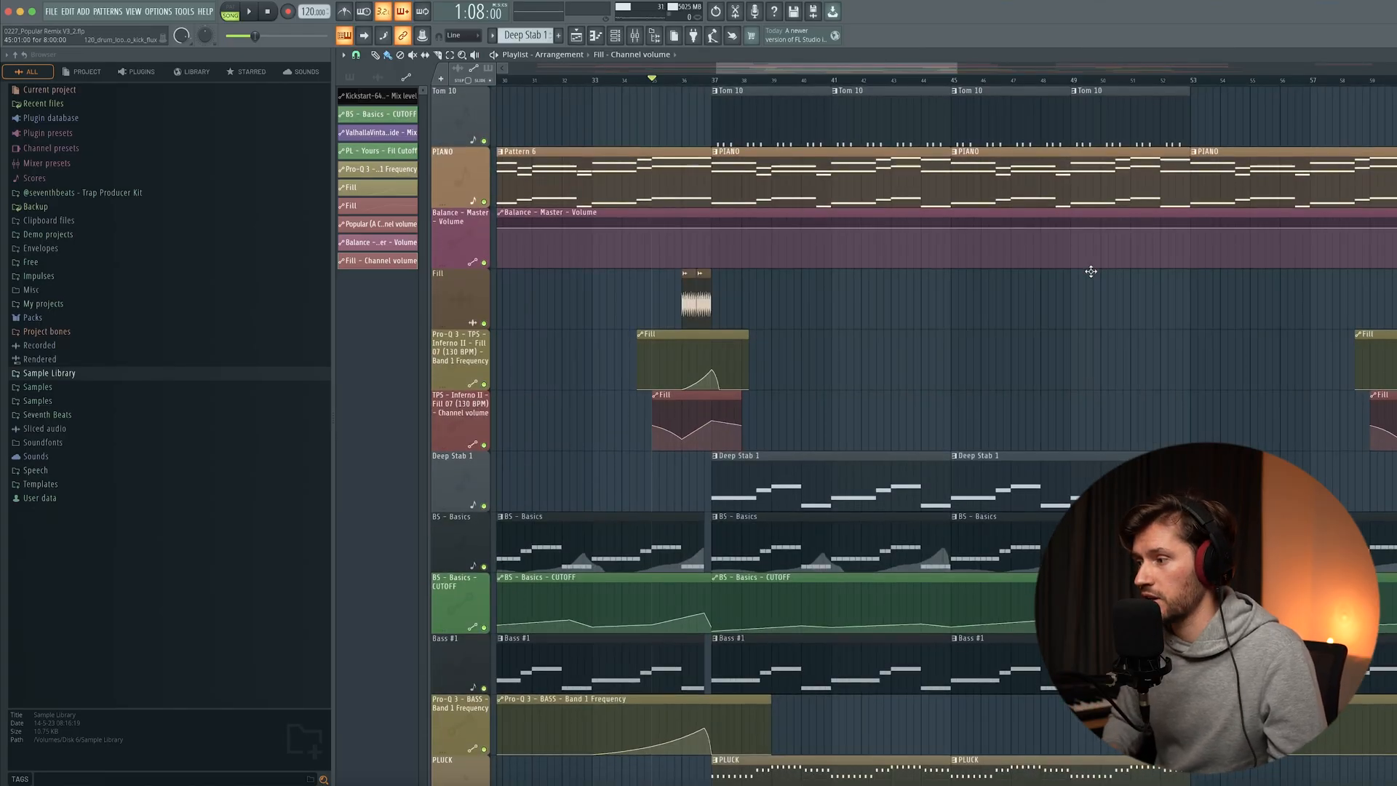
{"action": "key", "text": "space"}
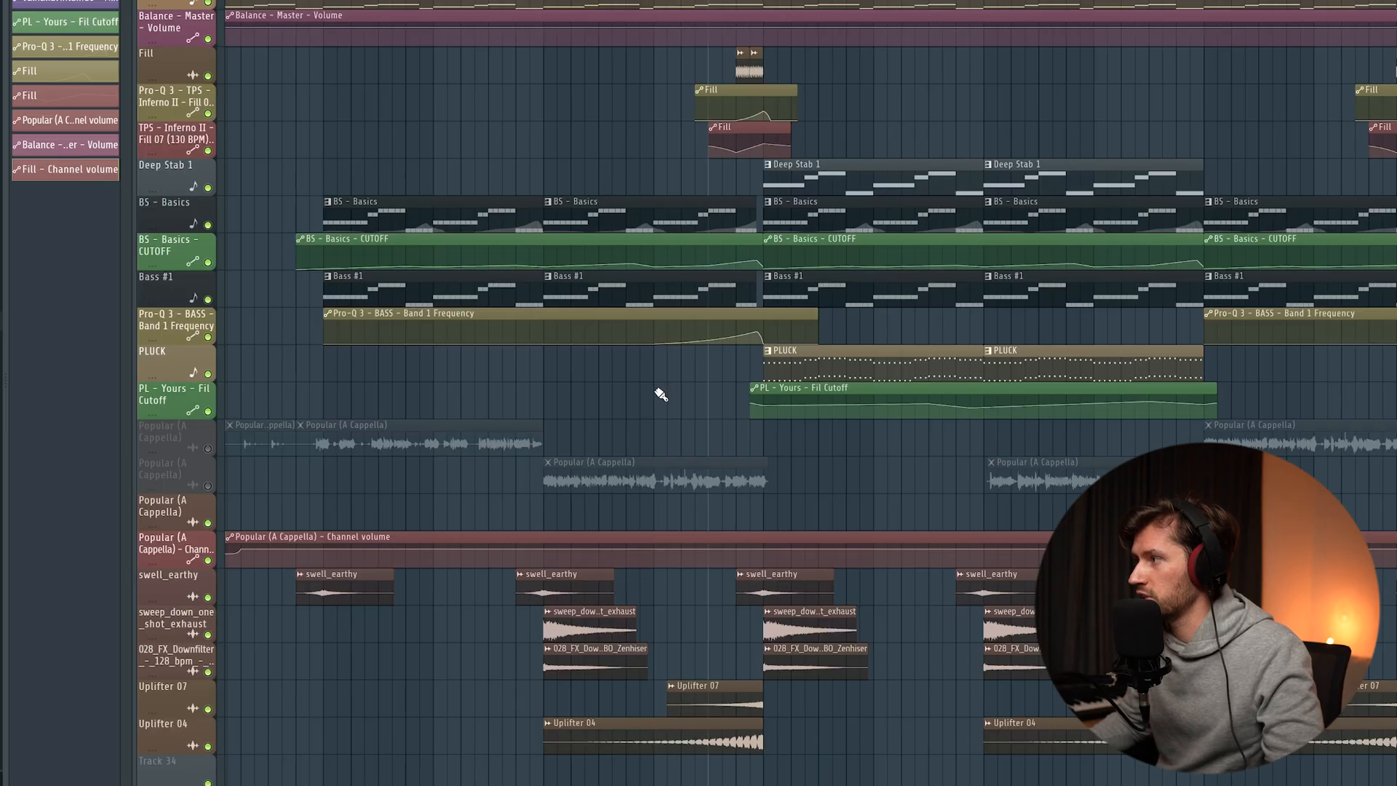
{"action": "scroll", "coordinate": [660, 393], "scroll_direction": "right", "scroll_amount": 5}
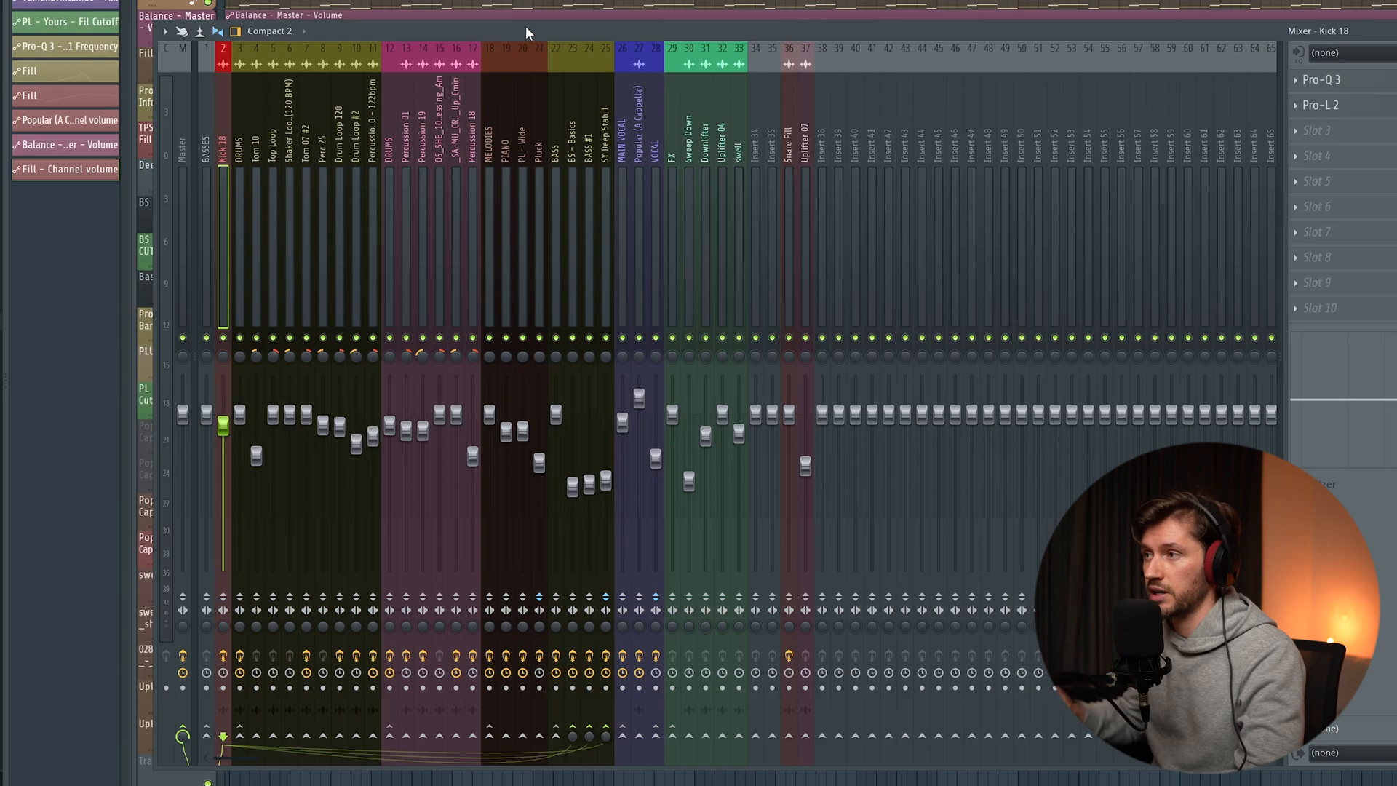
Select the drum inserts from Percussion Loop 10 back to Tom 10, select the DRUMS bus, and play the mix briefly
{"action": "left_click", "coordinate": [371, 153]}
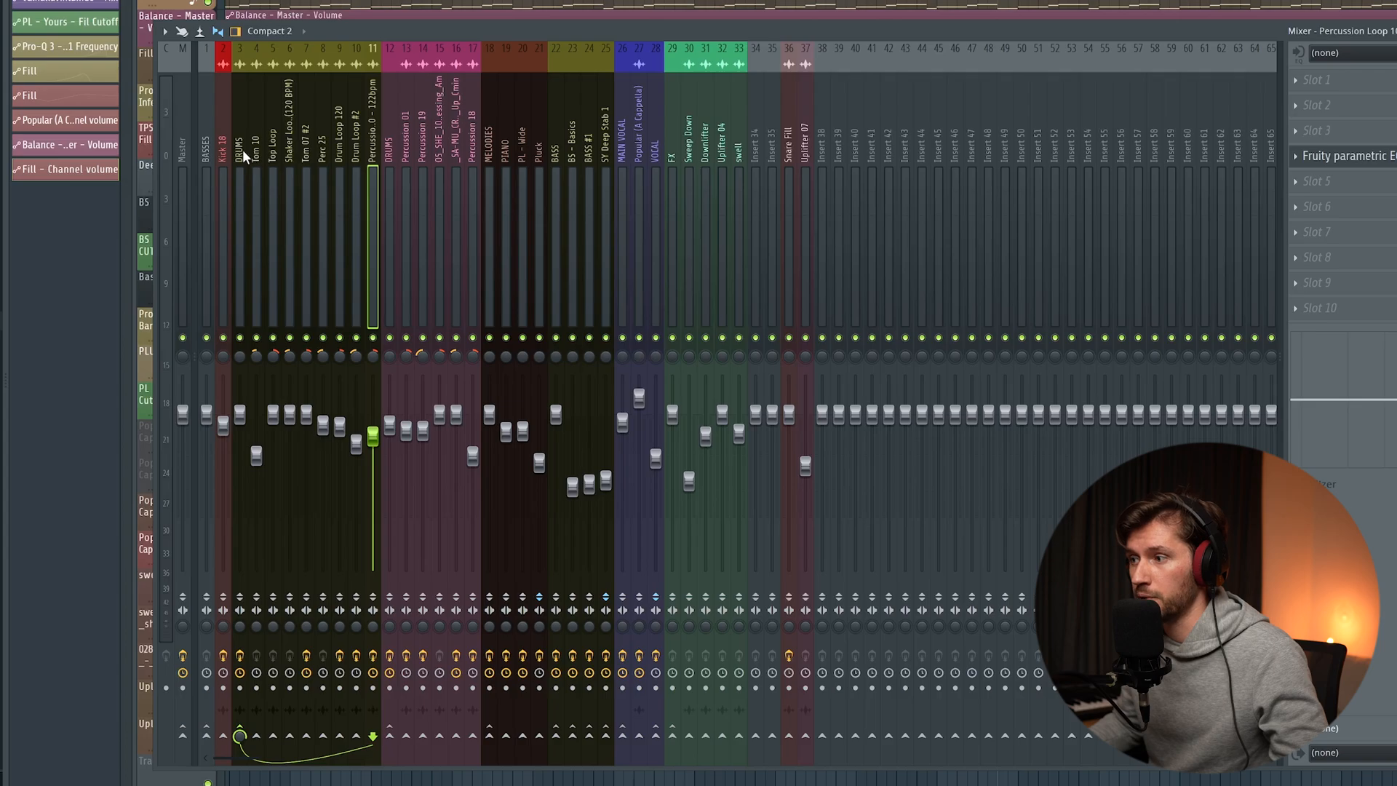
{"action": "left_click_drag", "start_coordinate": [376, 155], "coordinate": [256, 156]}
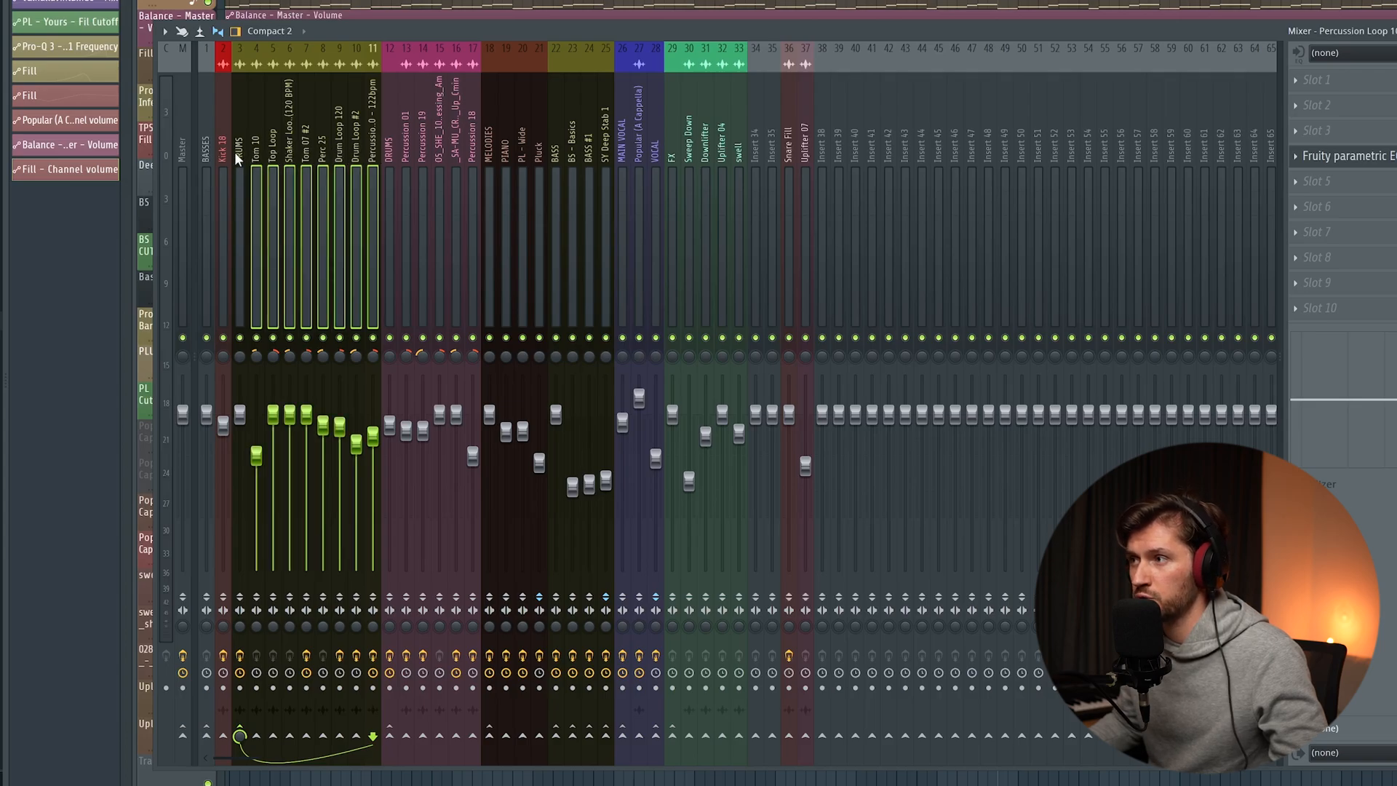
{"action": "left_click", "coordinate": [238, 154]}
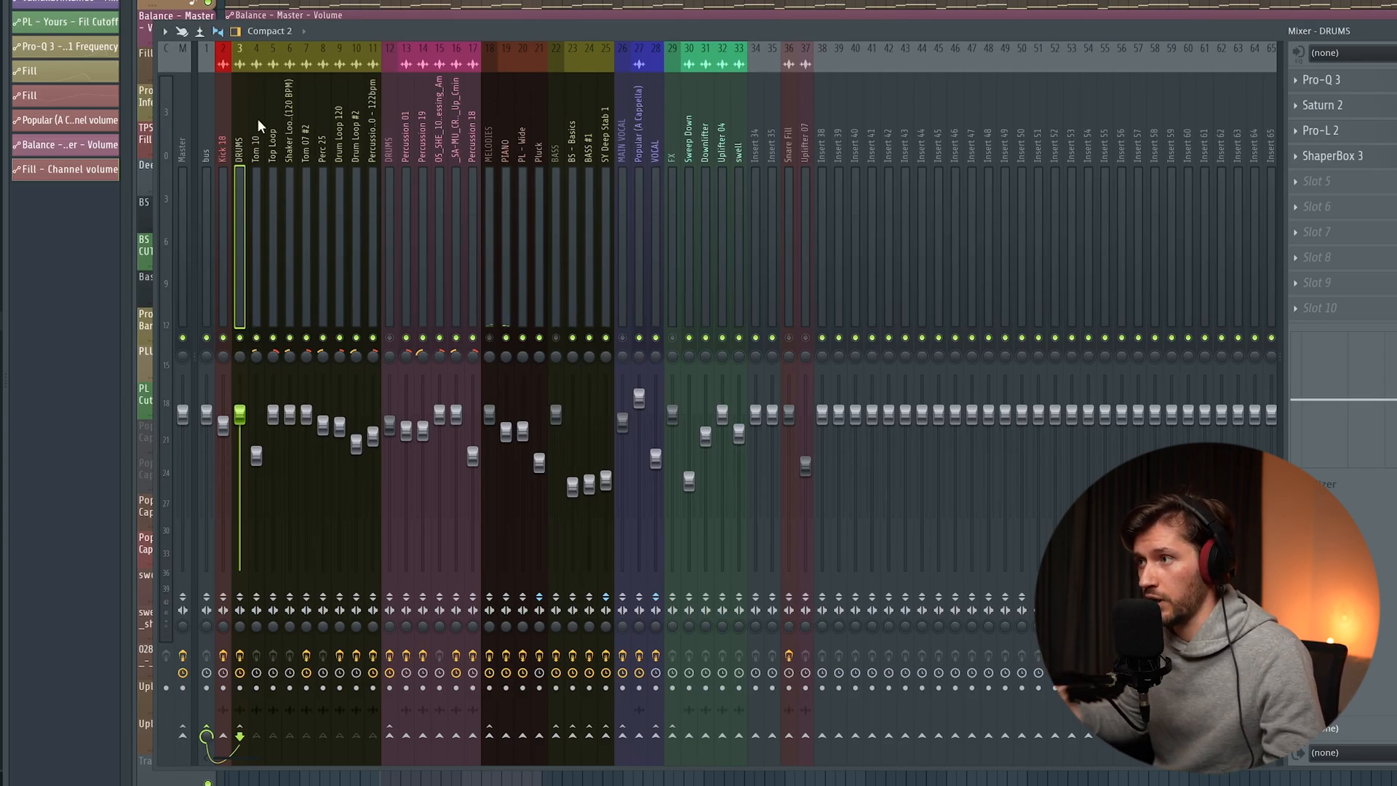
{"action": "key", "text": "space"}
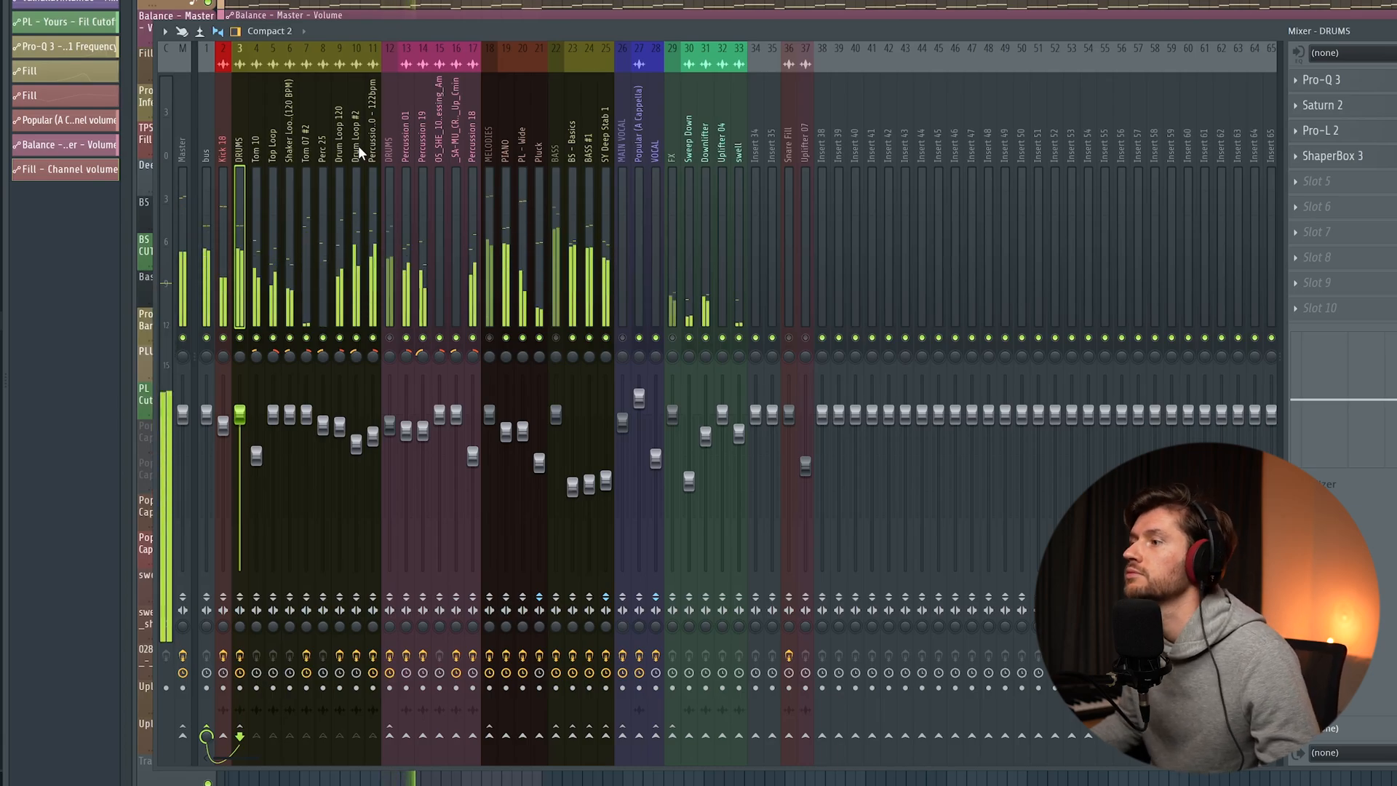
{"action": "key", "text": "space"}
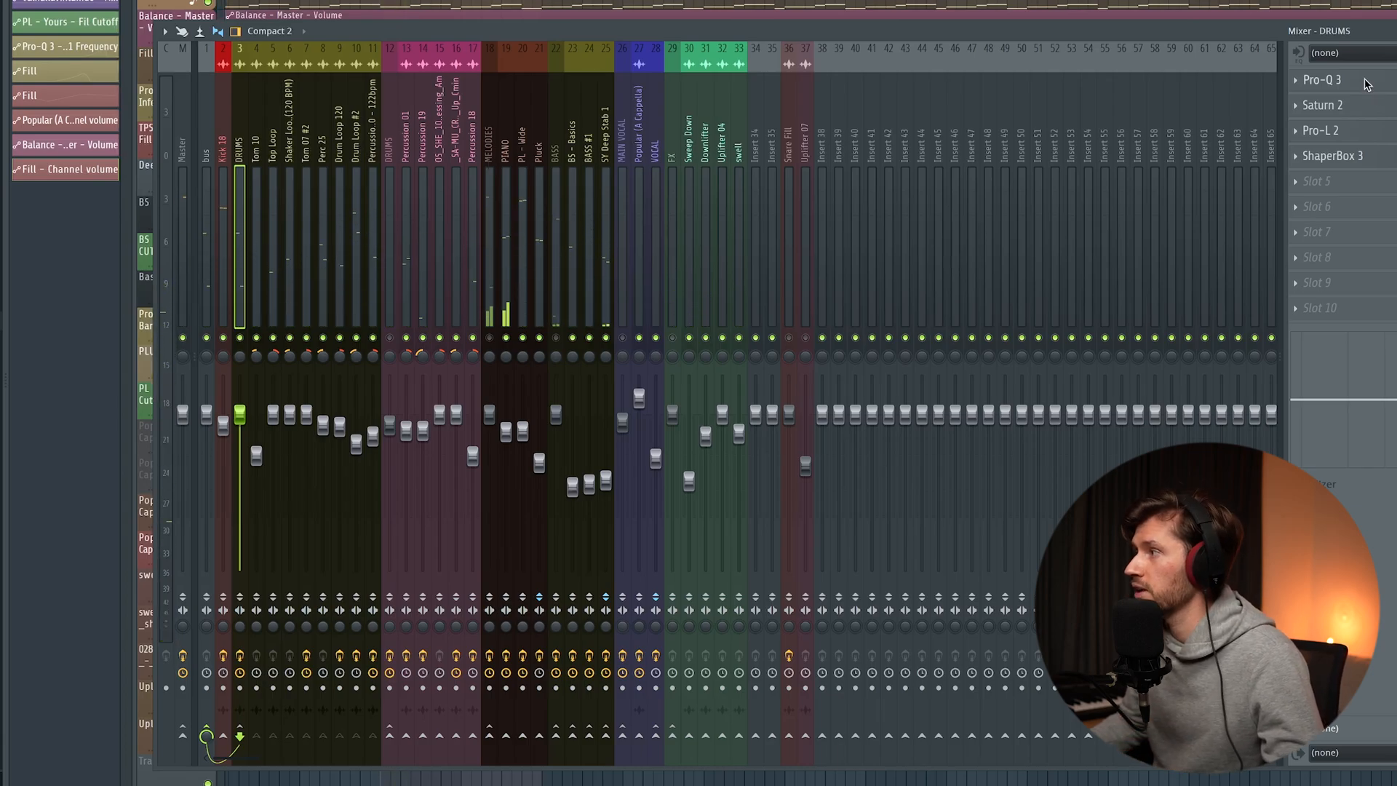
Open Pro-Q 3 on the DRUMS bus and examine its low cut and low-frequency dip during playback
{"action": "left_click", "coordinate": [1365, 84]}
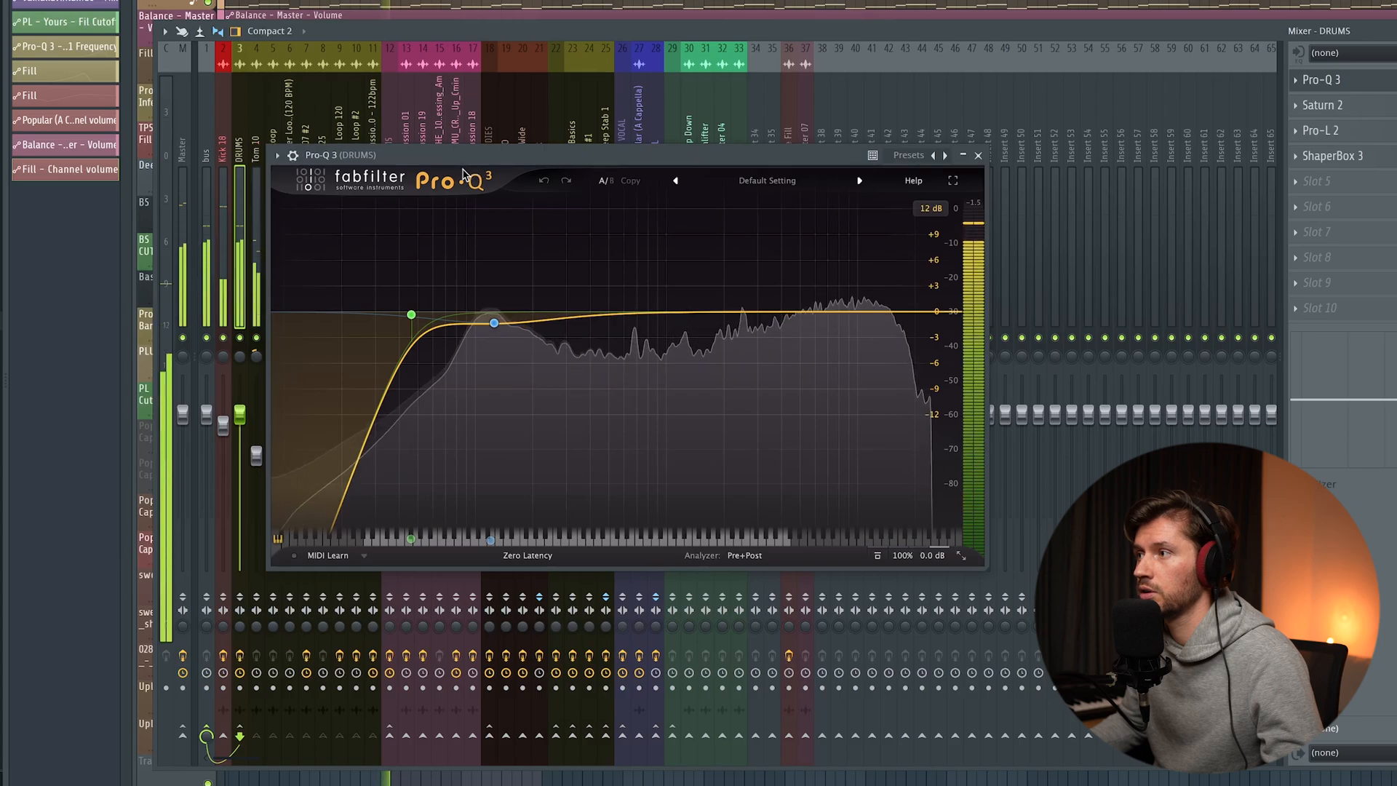
{"action": "left_click_drag", "start_coordinate": [493, 167], "coordinate": [435, 144]}
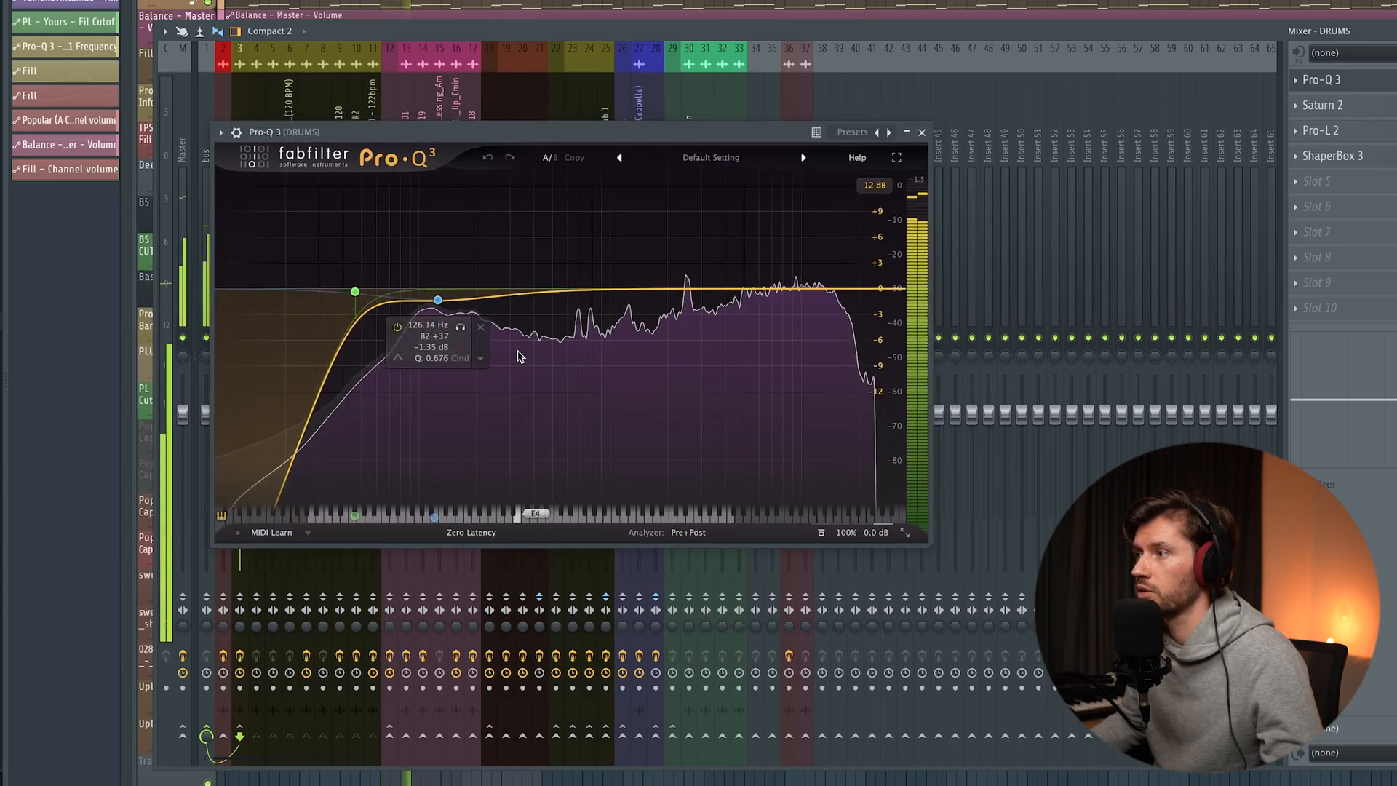
{"action": "key", "text": "space"}
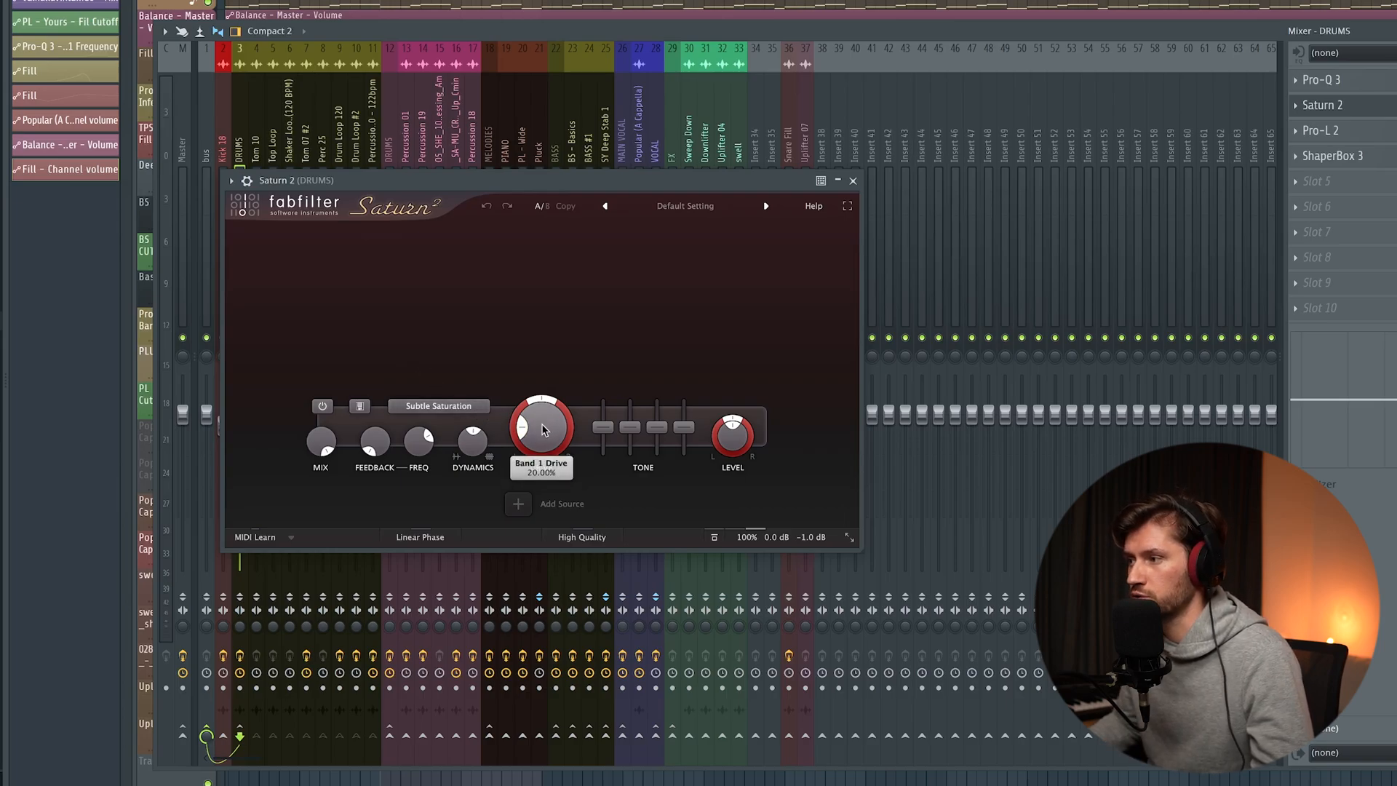
Place Saturn 2 above the ShaperBox 3 scope, try its Drive at 100% on the DRUMS bus, restore the original drive and close Saturn 2
{"action": "mouse_move", "coordinate": [541, 429]}
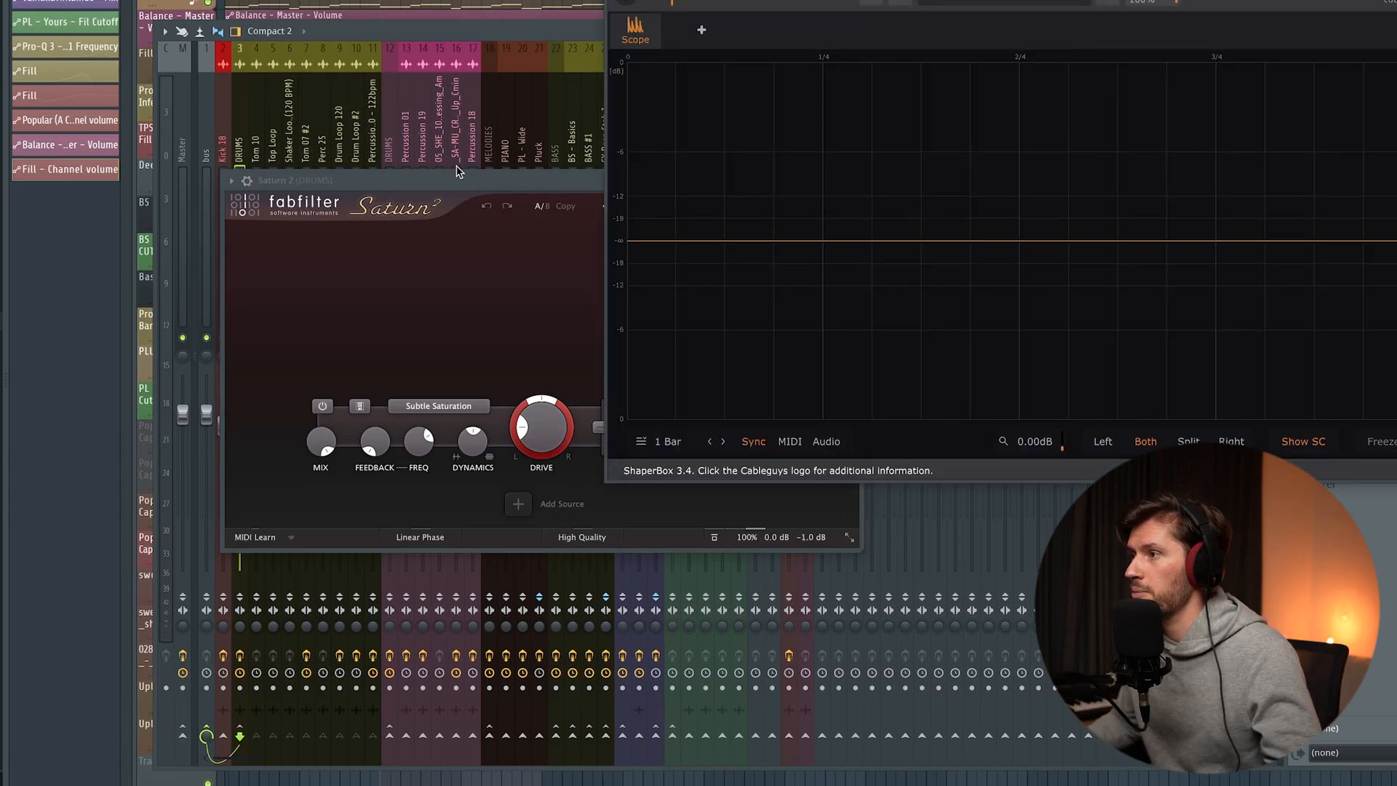
{"action": "left_click_drag", "start_coordinate": [472, 179], "coordinate": [119, 149]}
{"action": "left_click_drag", "start_coordinate": [952, 0], "coordinate": [1016, 241]}
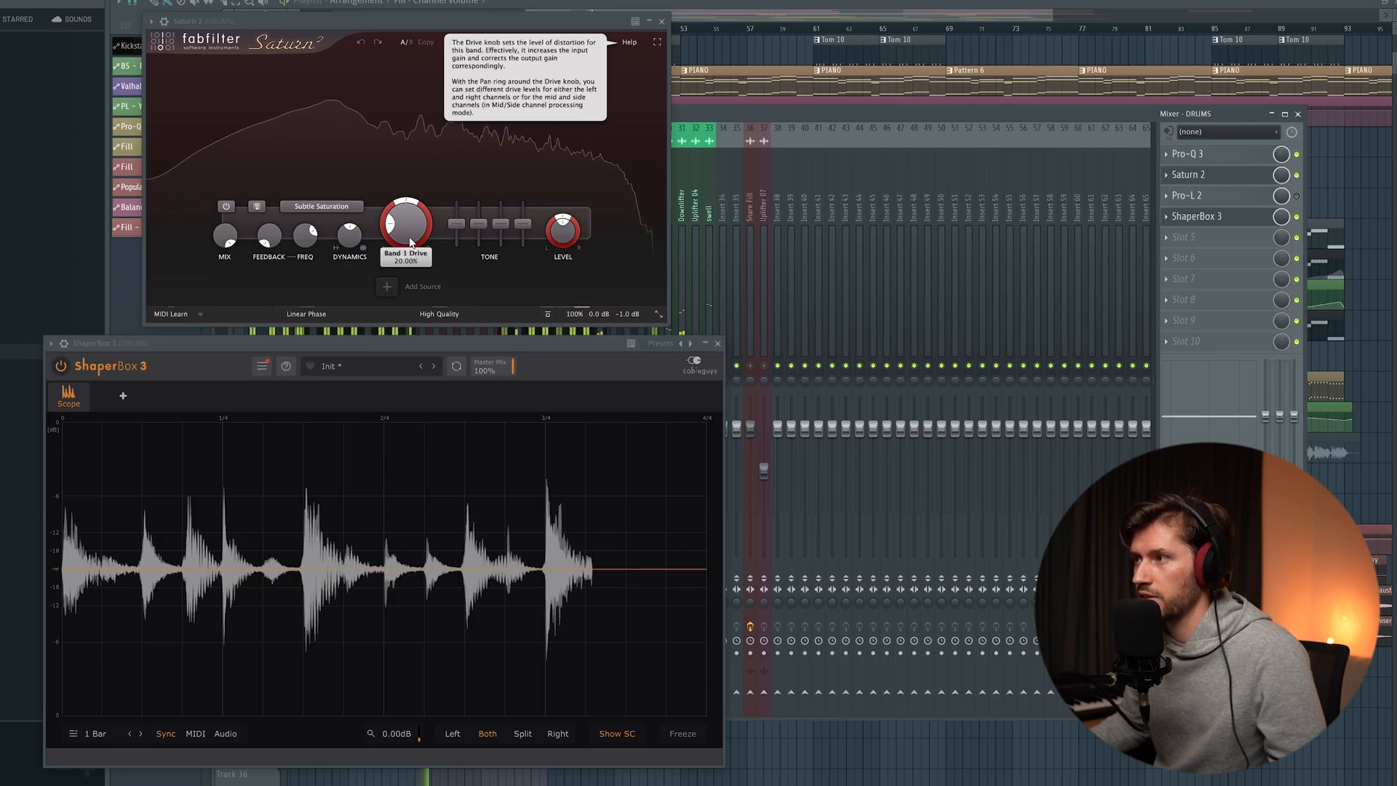
{"action": "left_click_drag", "start_coordinate": [408, 235], "coordinate": [435, 58]}
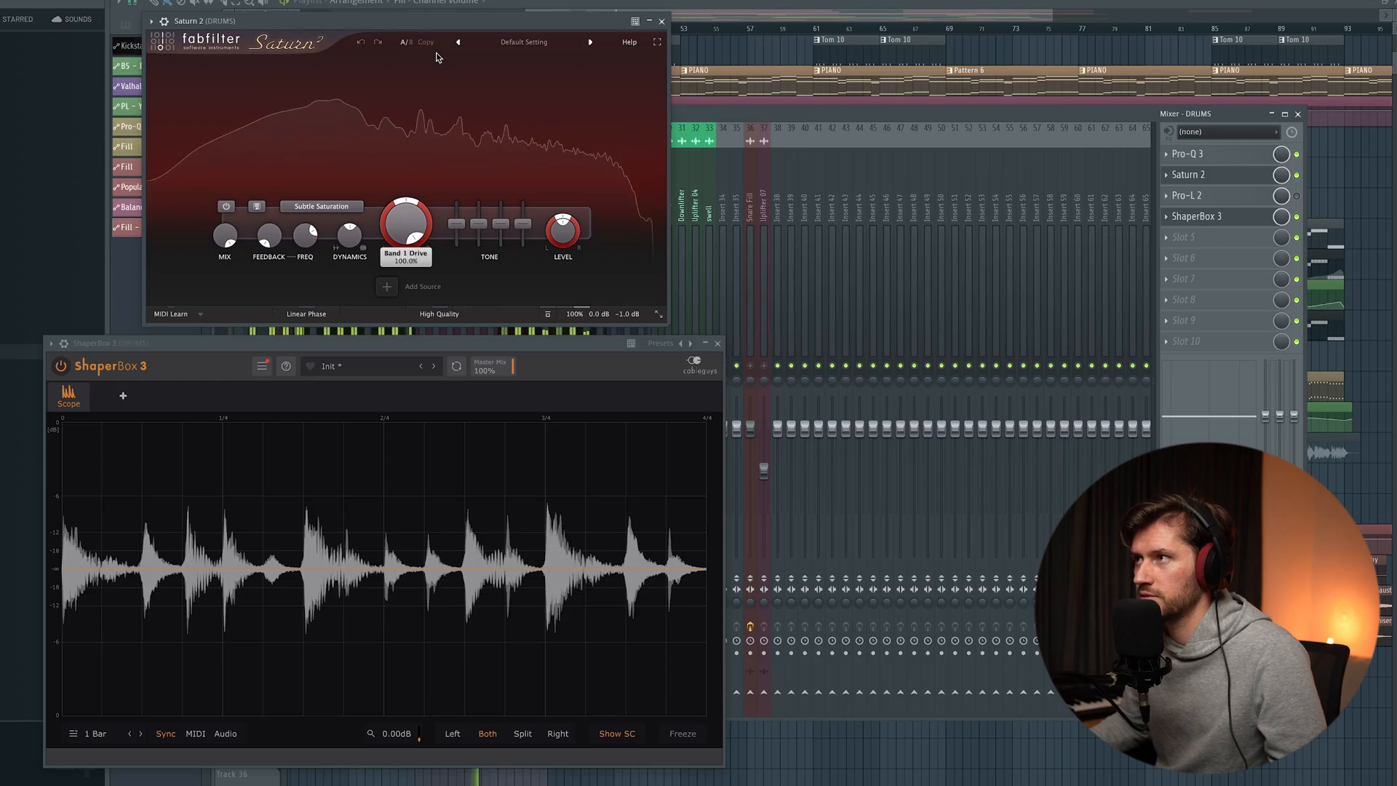
{"action": "left_click_drag", "start_coordinate": [435, 52], "coordinate": [430, 163]}
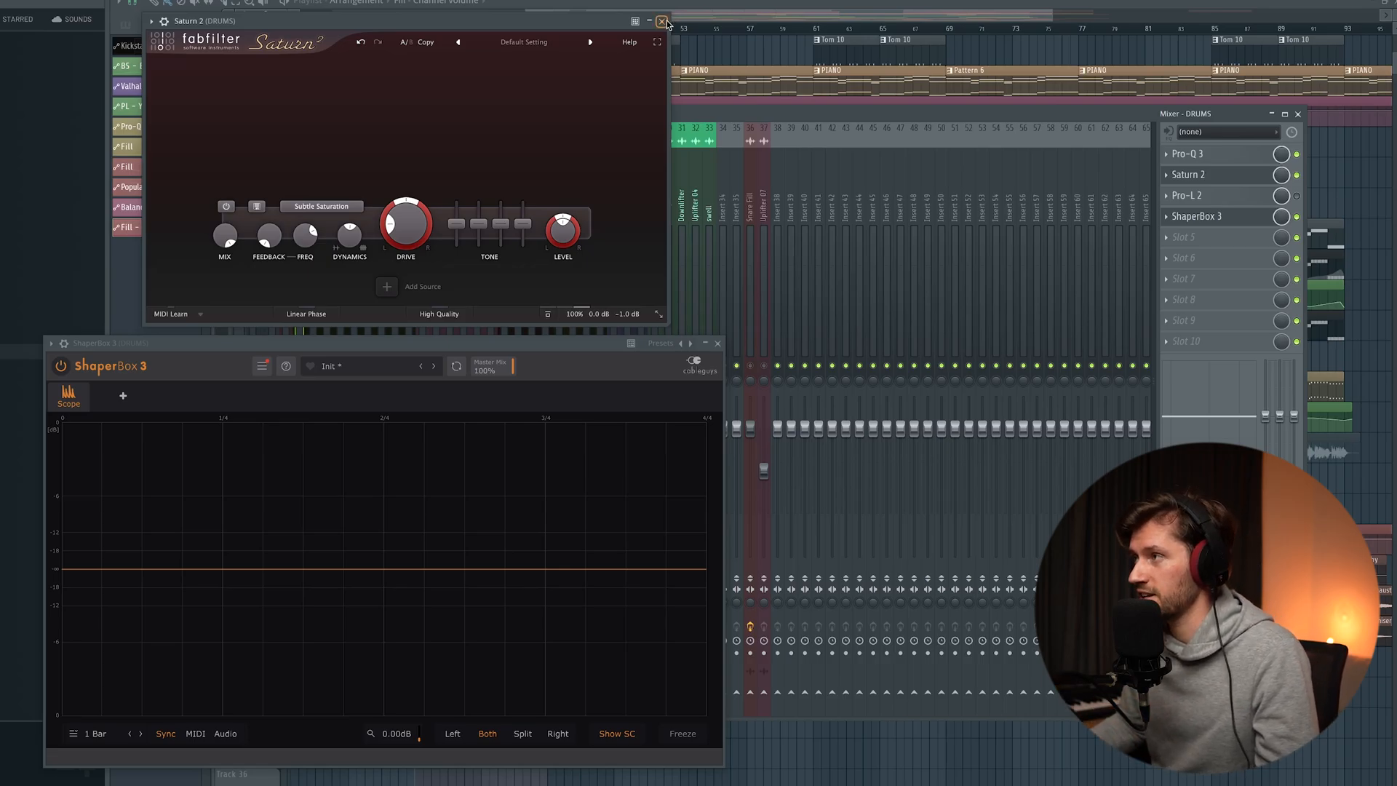
{"action": "left_click", "coordinate": [661, 21]}
Arrange the DRUMS bus's Pro-L 2 above the ShaperBox 3 scope and examine the limiter's output settings
{"action": "left_click_drag", "start_coordinate": [491, 347], "coordinate": [474, 383]}
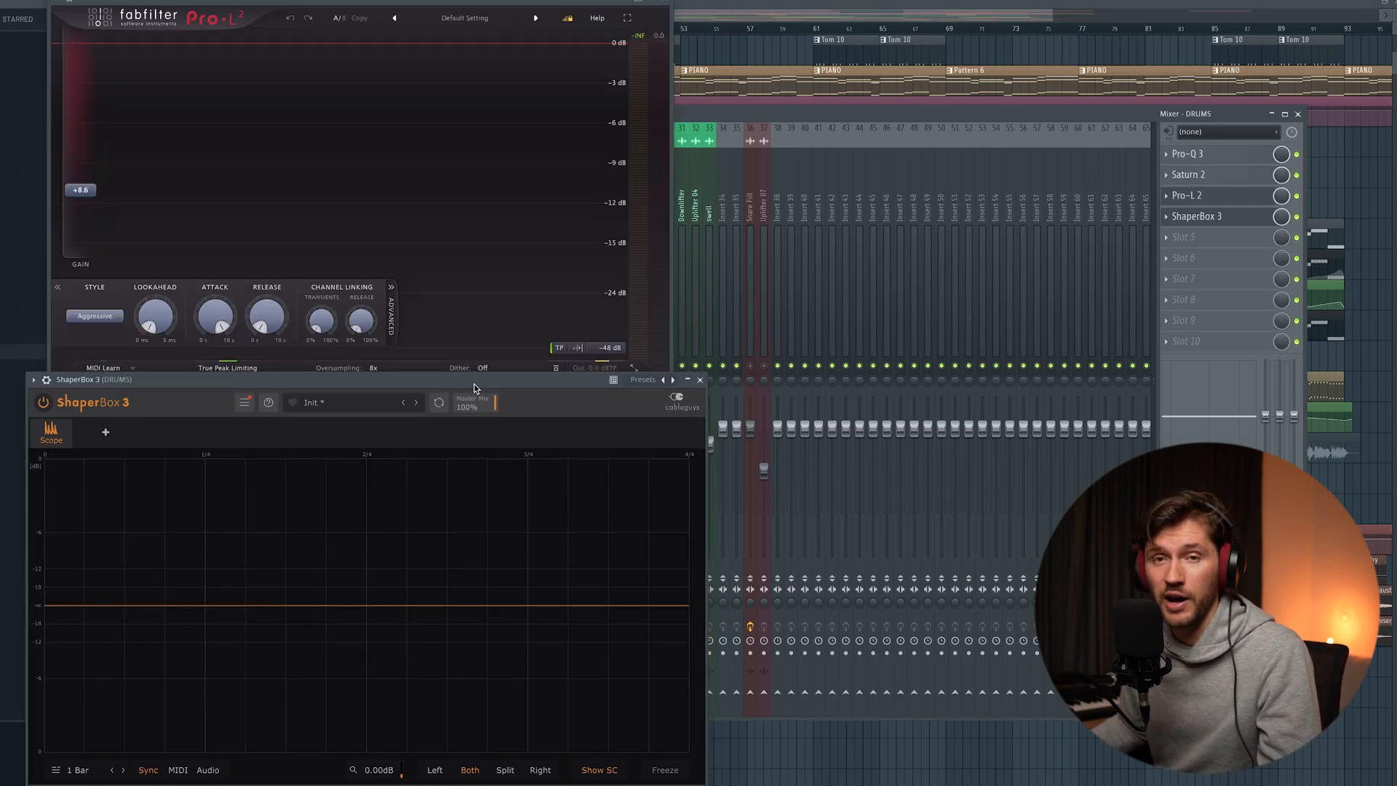
{"action": "left_click_drag", "start_coordinate": [474, 383], "coordinate": [468, 420]}
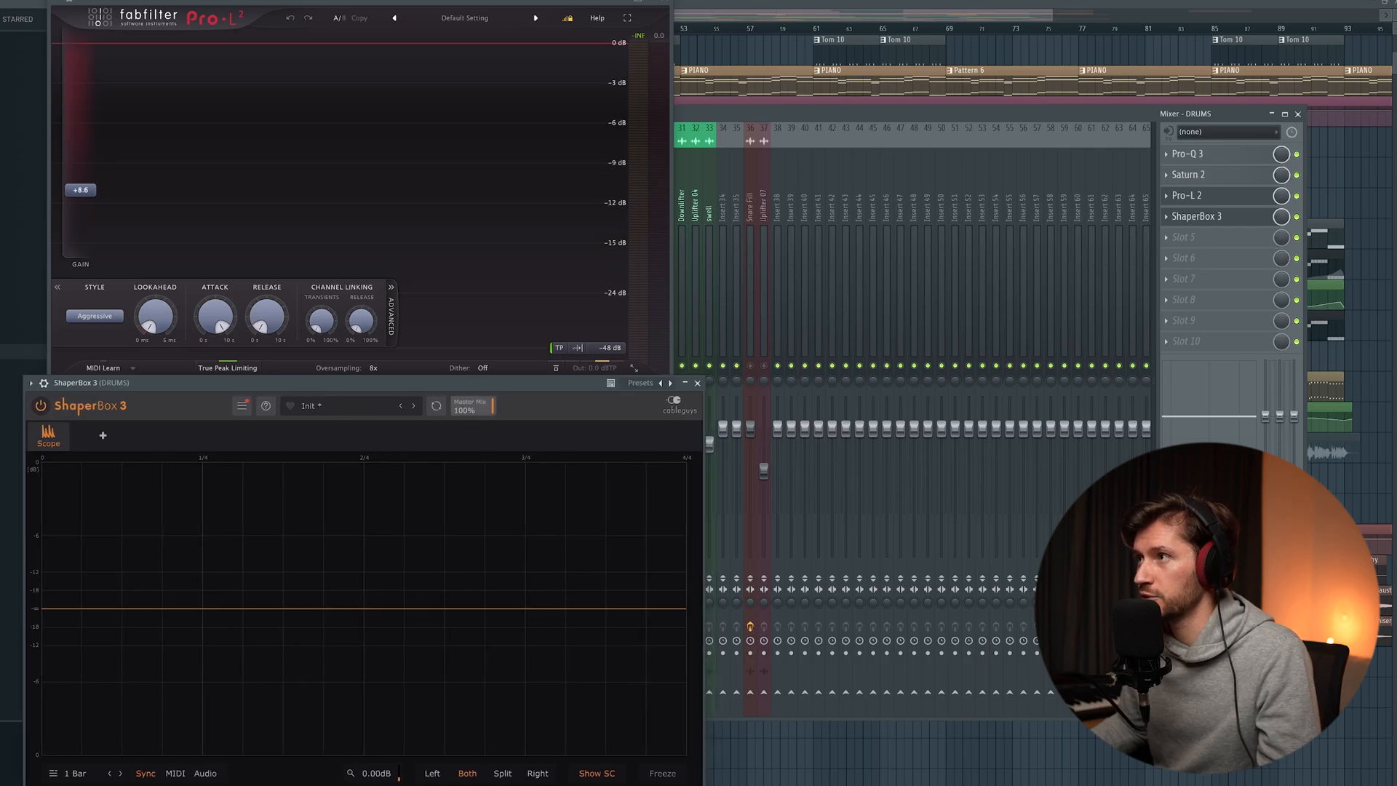
{"action": "left_click_drag", "start_coordinate": [361, 2], "coordinate": [358, 0]}
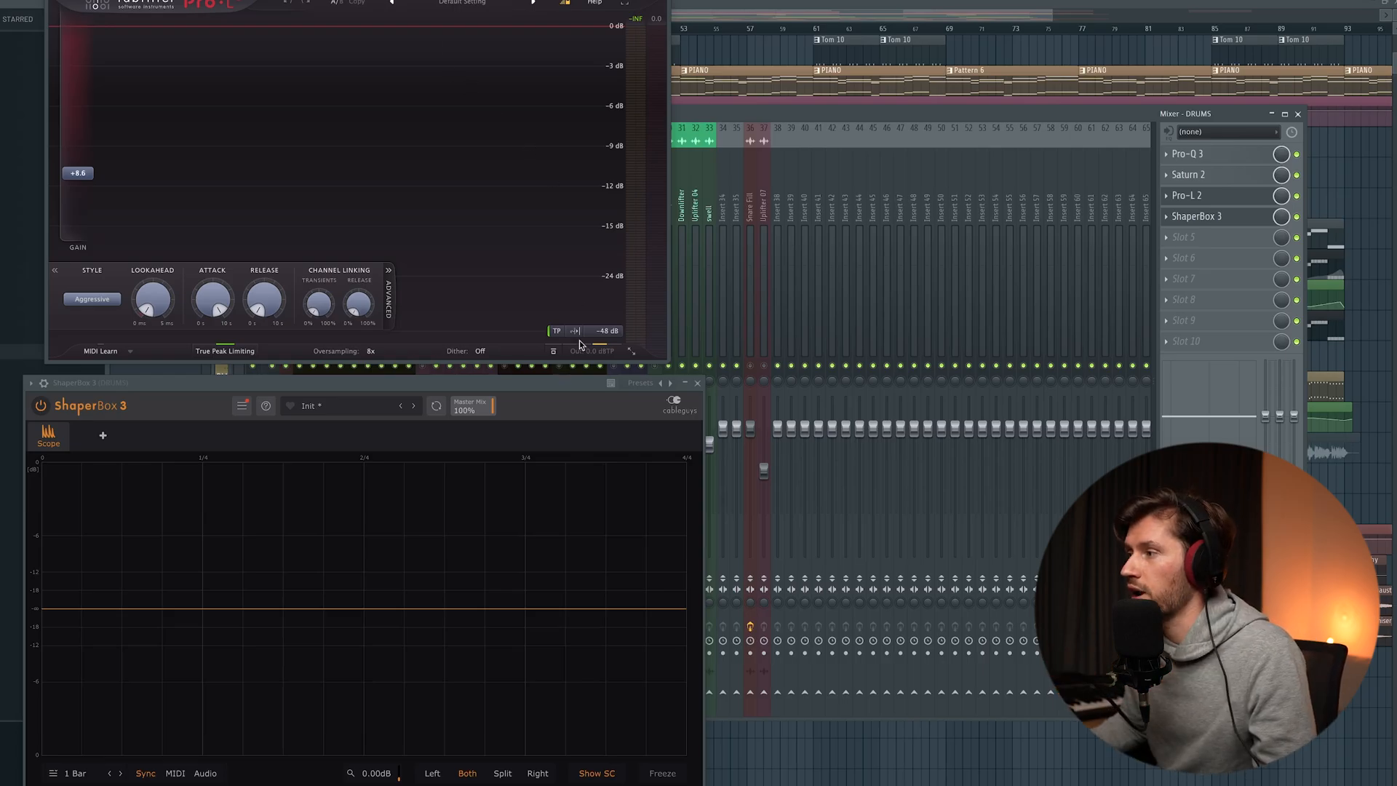
{"action": "mouse_move", "coordinate": [594, 350]}
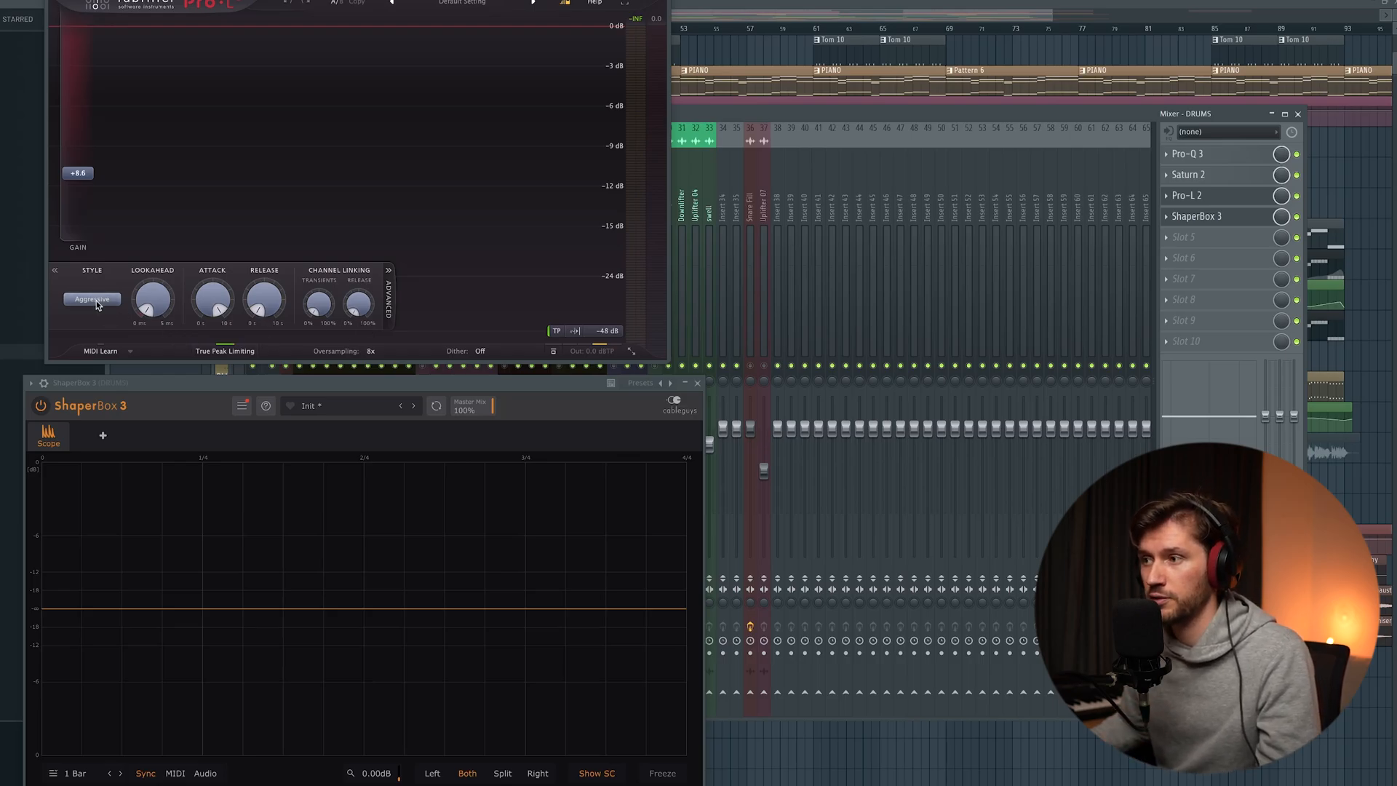
During playback, try the DRUMS bus's Pro-L 2 Gain from 0 dB to beyond +15 dB and bring it to about +9.8 dB
{"action": "mouse_move", "coordinate": [85, 180]}
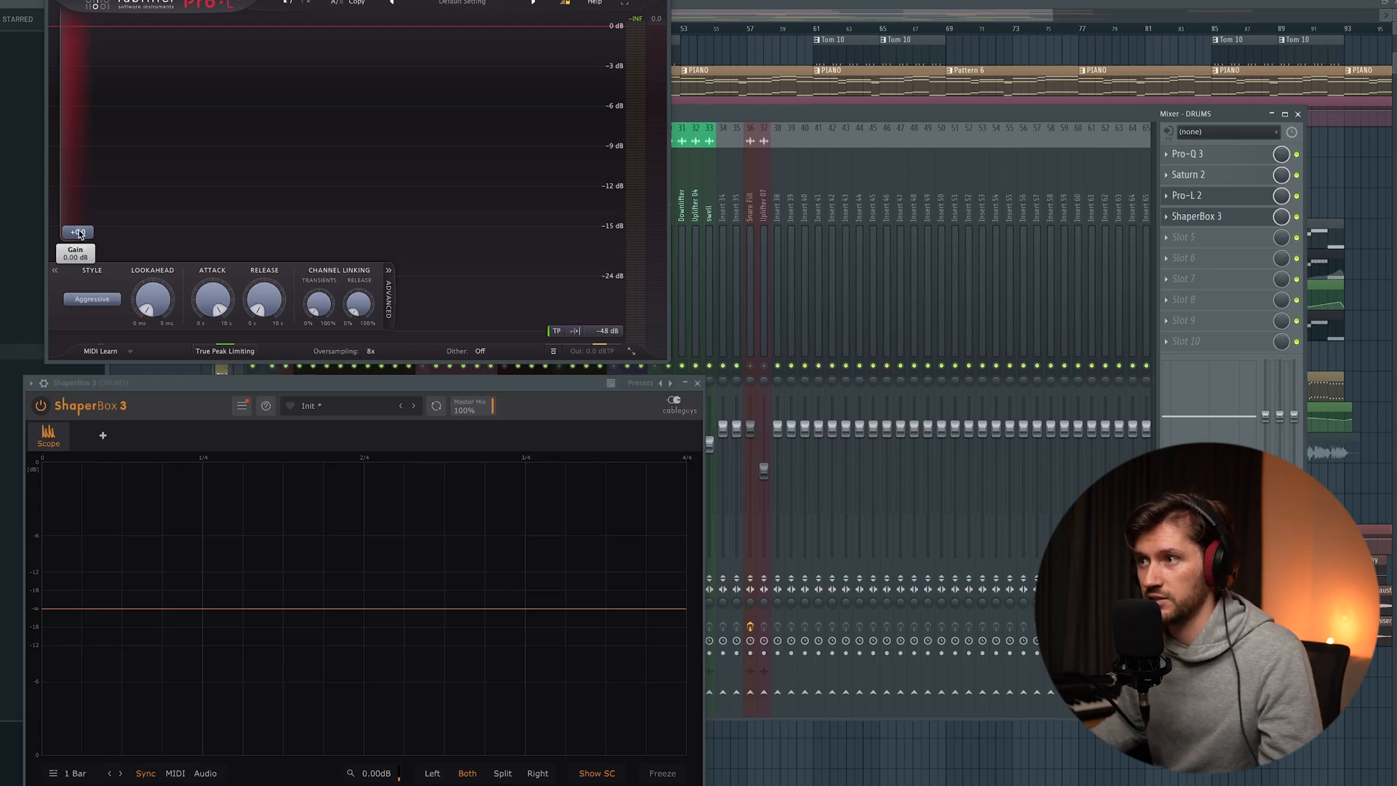
{"action": "key", "text": "space"}
{"action": "left_click_drag", "start_coordinate": [80, 233], "coordinate": [83, 127]}
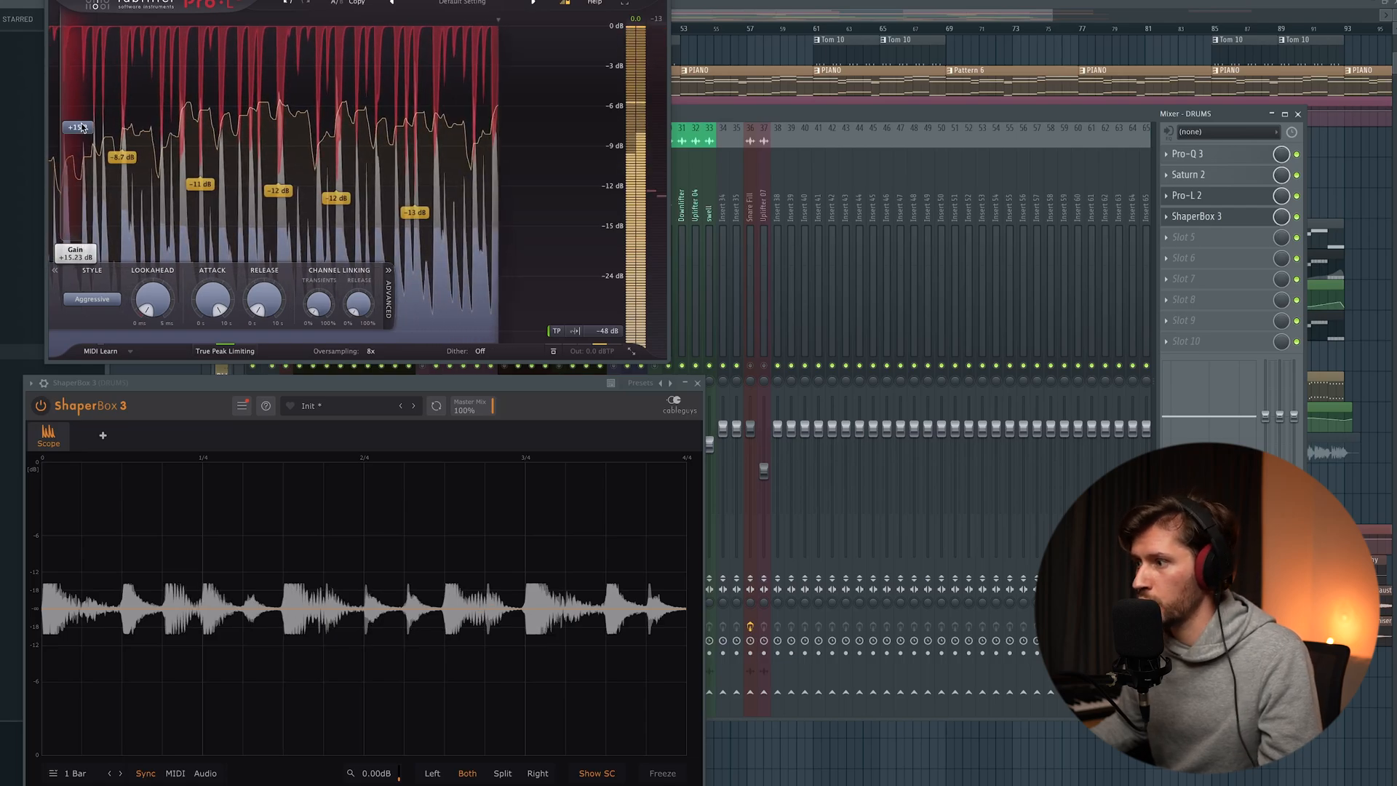
{"action": "left_click_drag", "start_coordinate": [82, 128], "coordinate": [82, 87]}
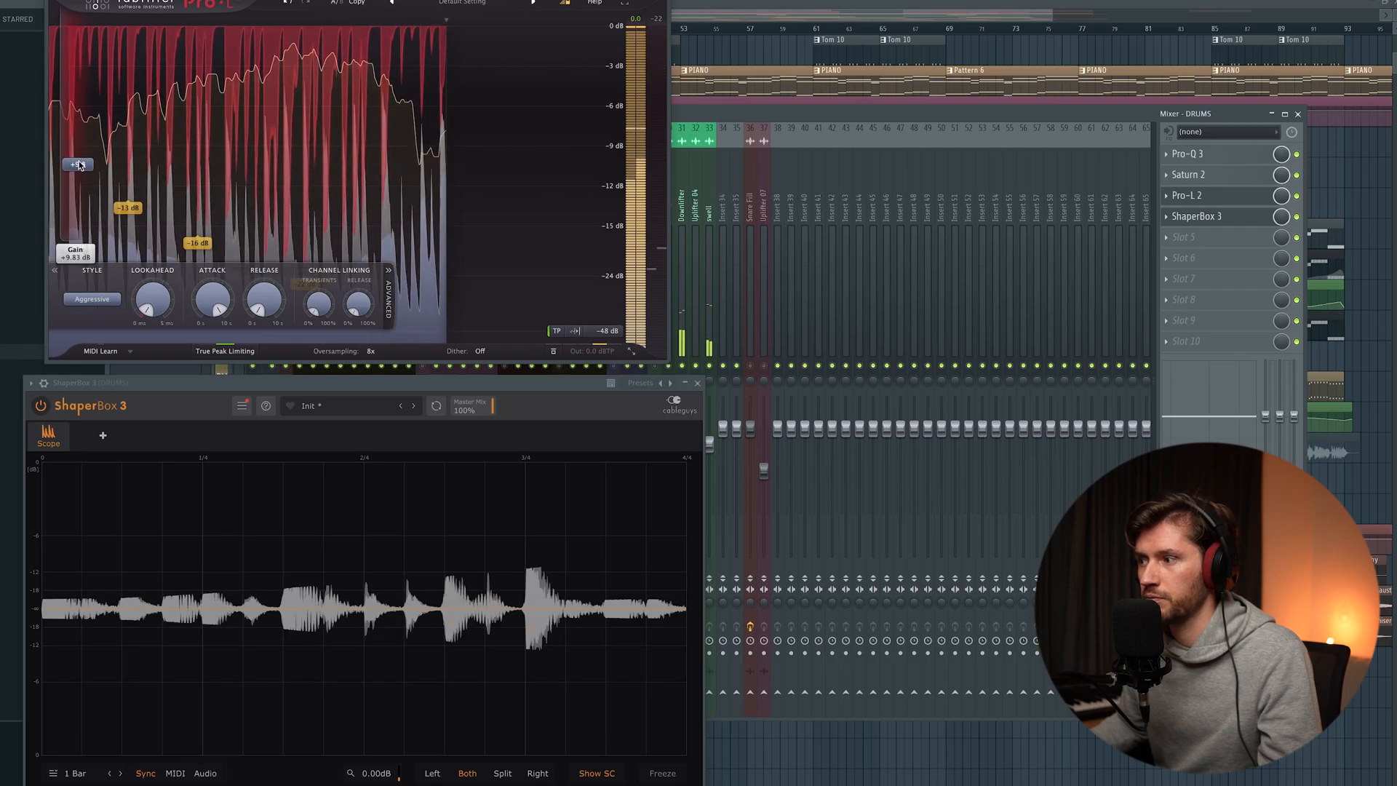
{"action": "left_click_drag", "start_coordinate": [80, 165], "coordinate": [84, 163]}
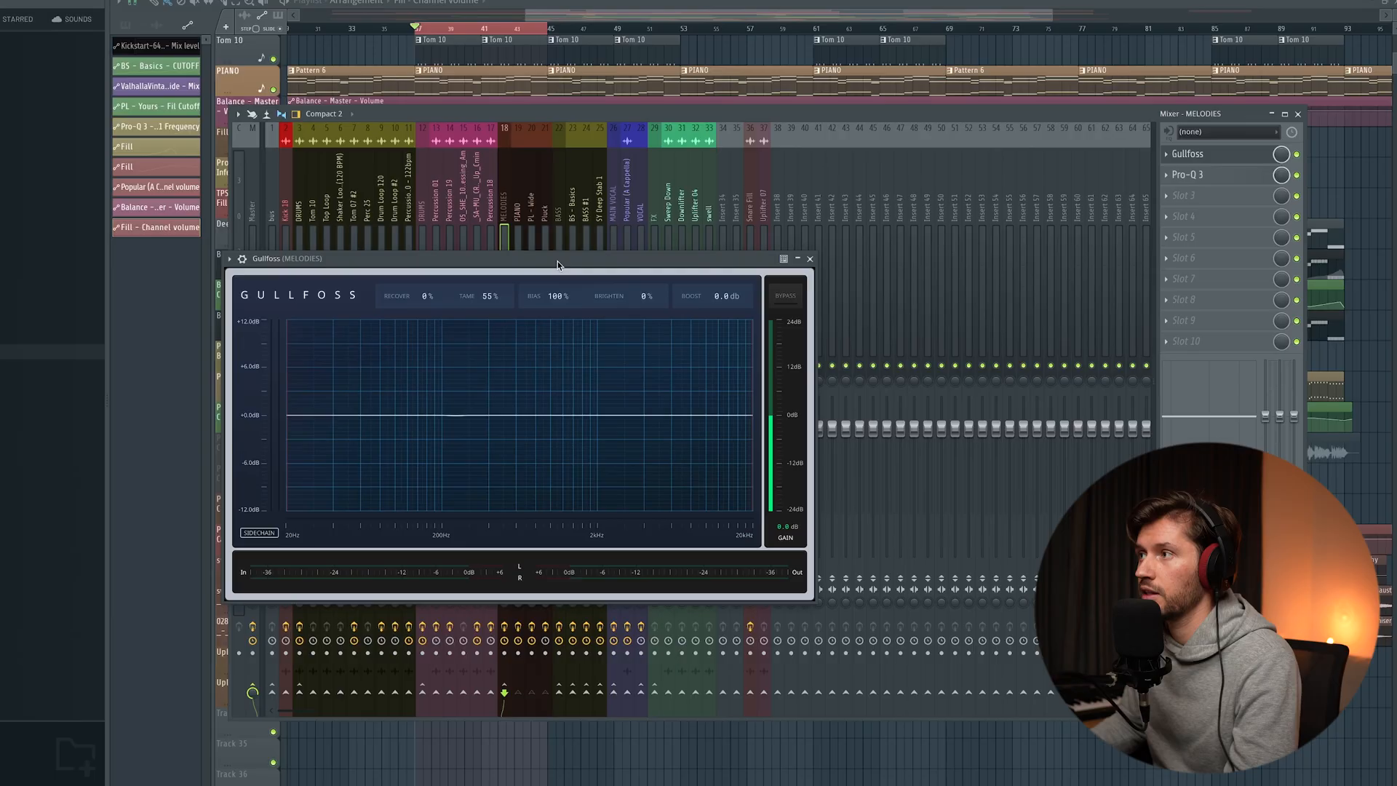
Review Gullfoss on the MELODIES bus, and open Saturn 2 on the Master track to examine its subtle saturation
{"action": "left_click_drag", "start_coordinate": [557, 266], "coordinate": [565, 287]}
{"action": "double_click", "coordinate": [516, 314]}
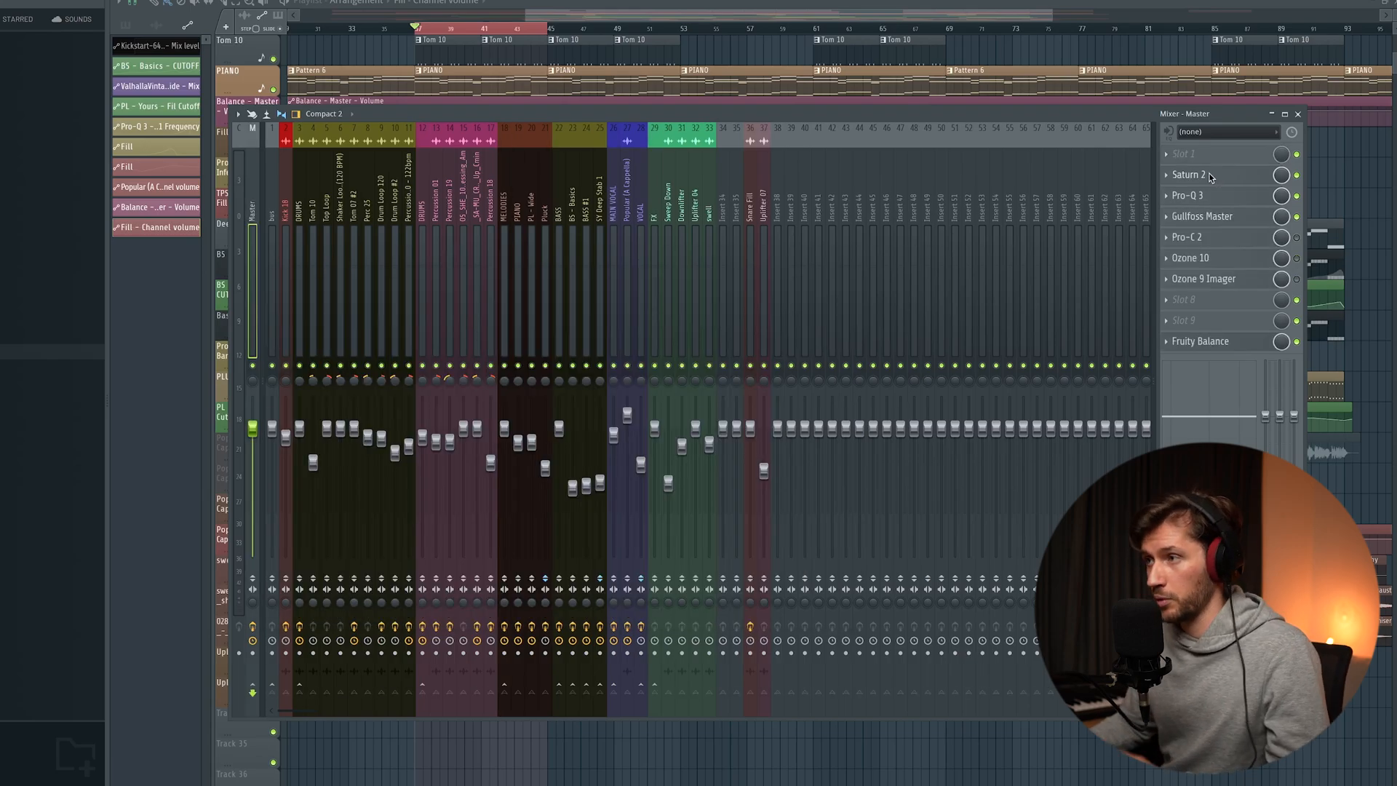
{"action": "left_click", "coordinate": [1210, 177]}
{"action": "left_click_drag", "start_coordinate": [85, 15], "coordinate": [569, 220]}
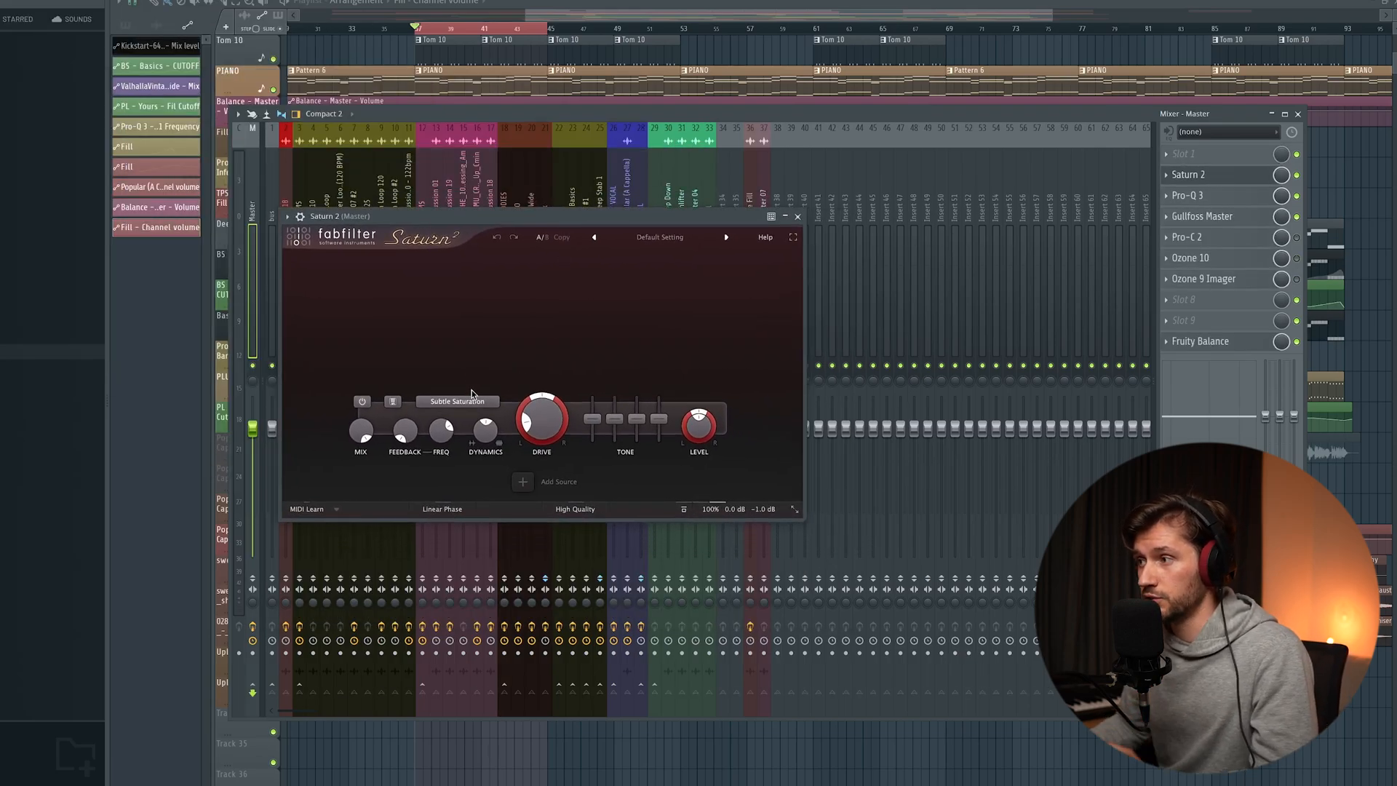